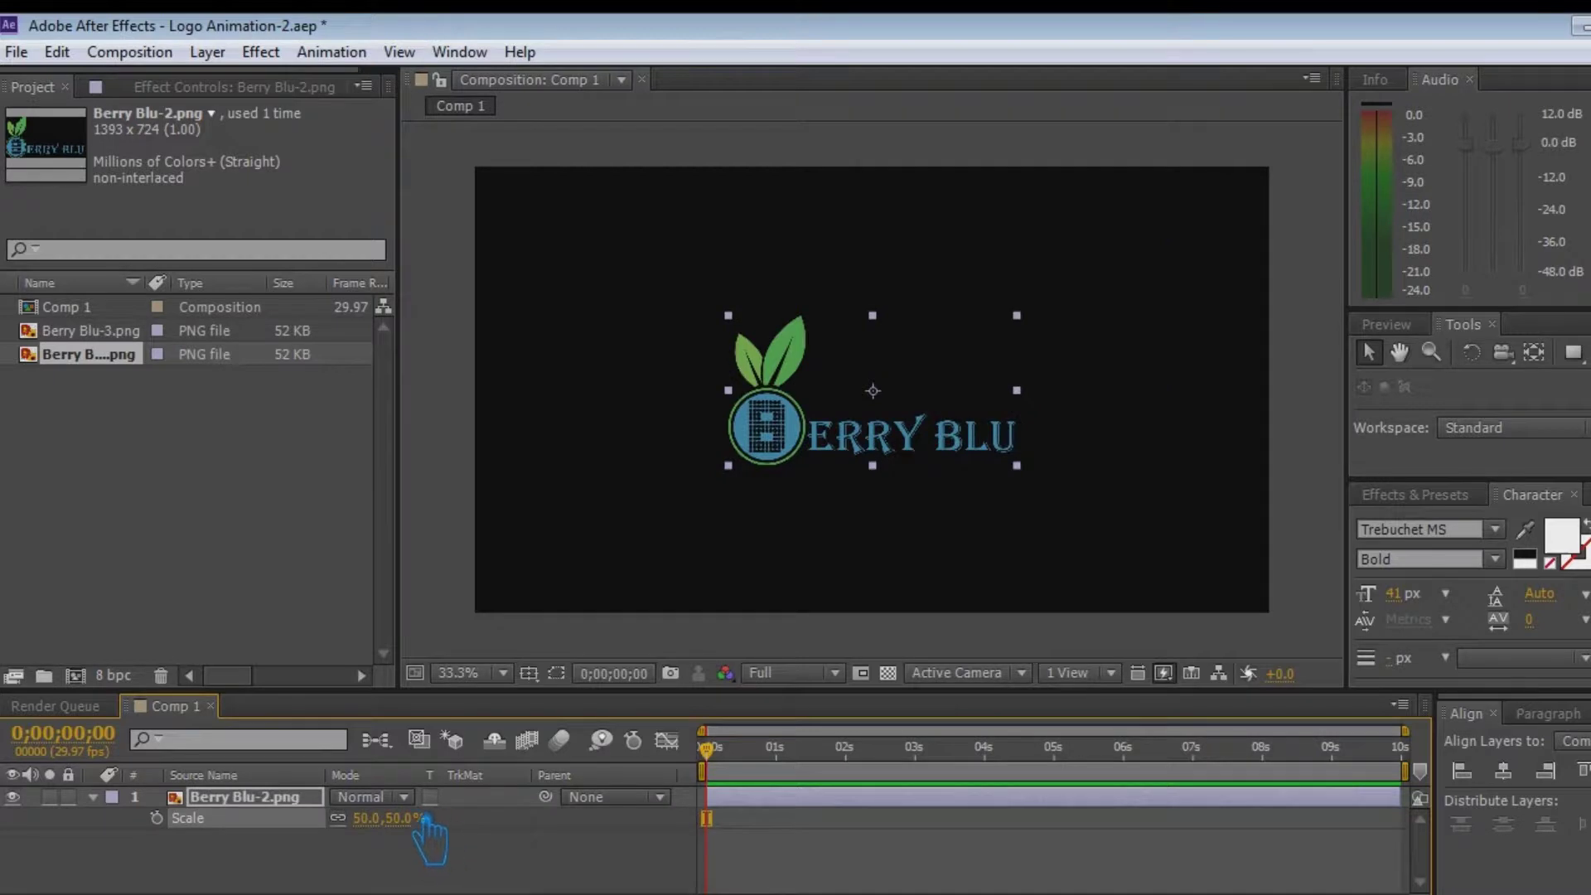
Set the Berry Blu-2.png logo layer's scale to 65% and save the project
type("70")
key("Return")
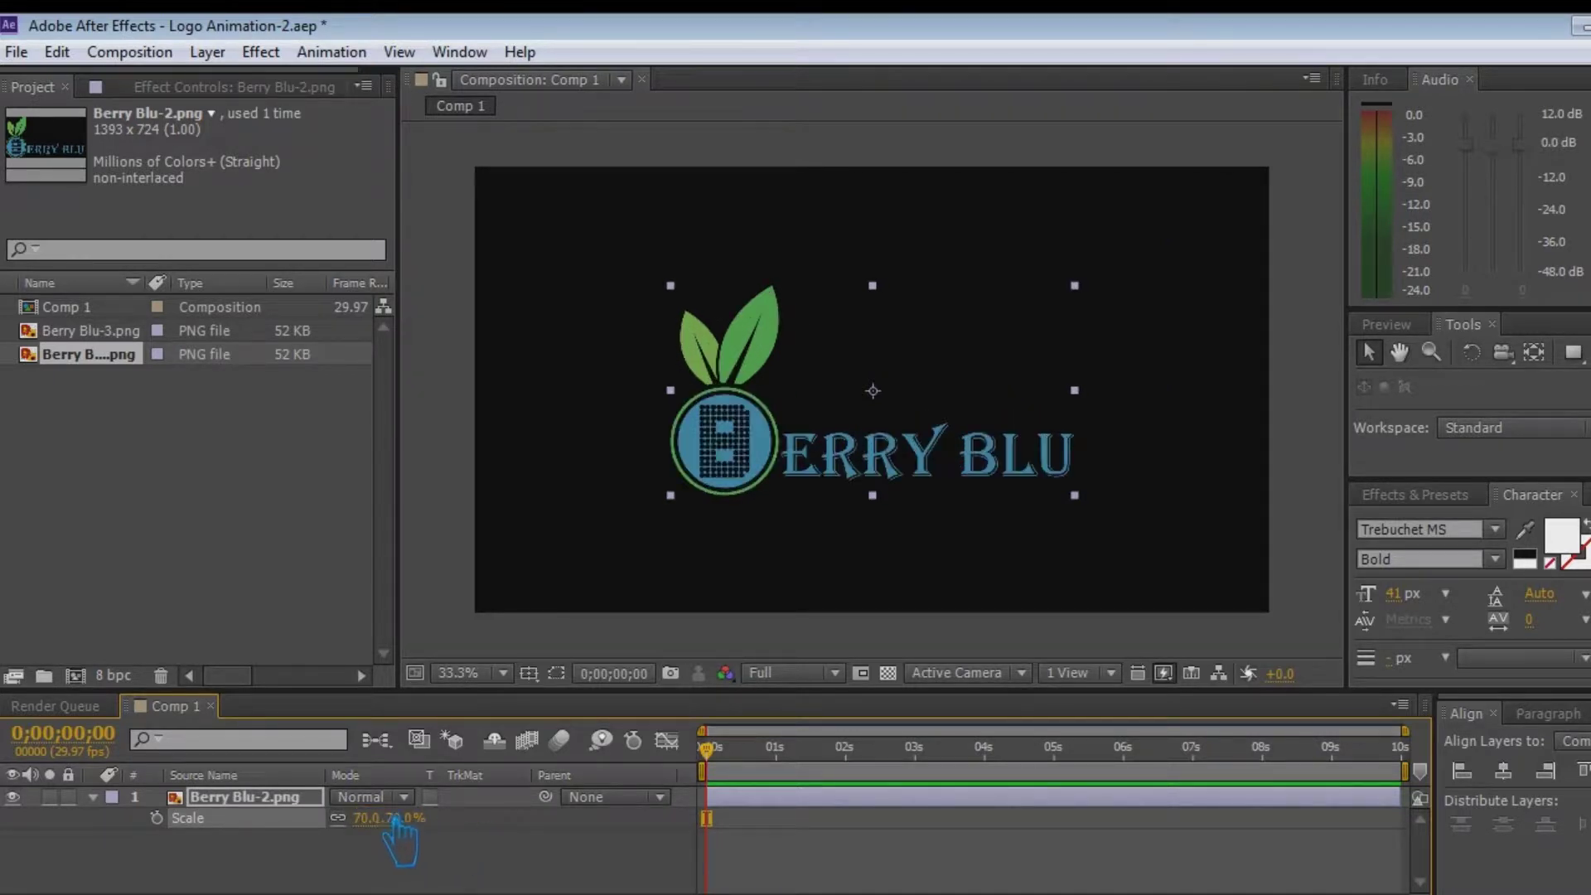
left_click(389, 820)
key("Return")
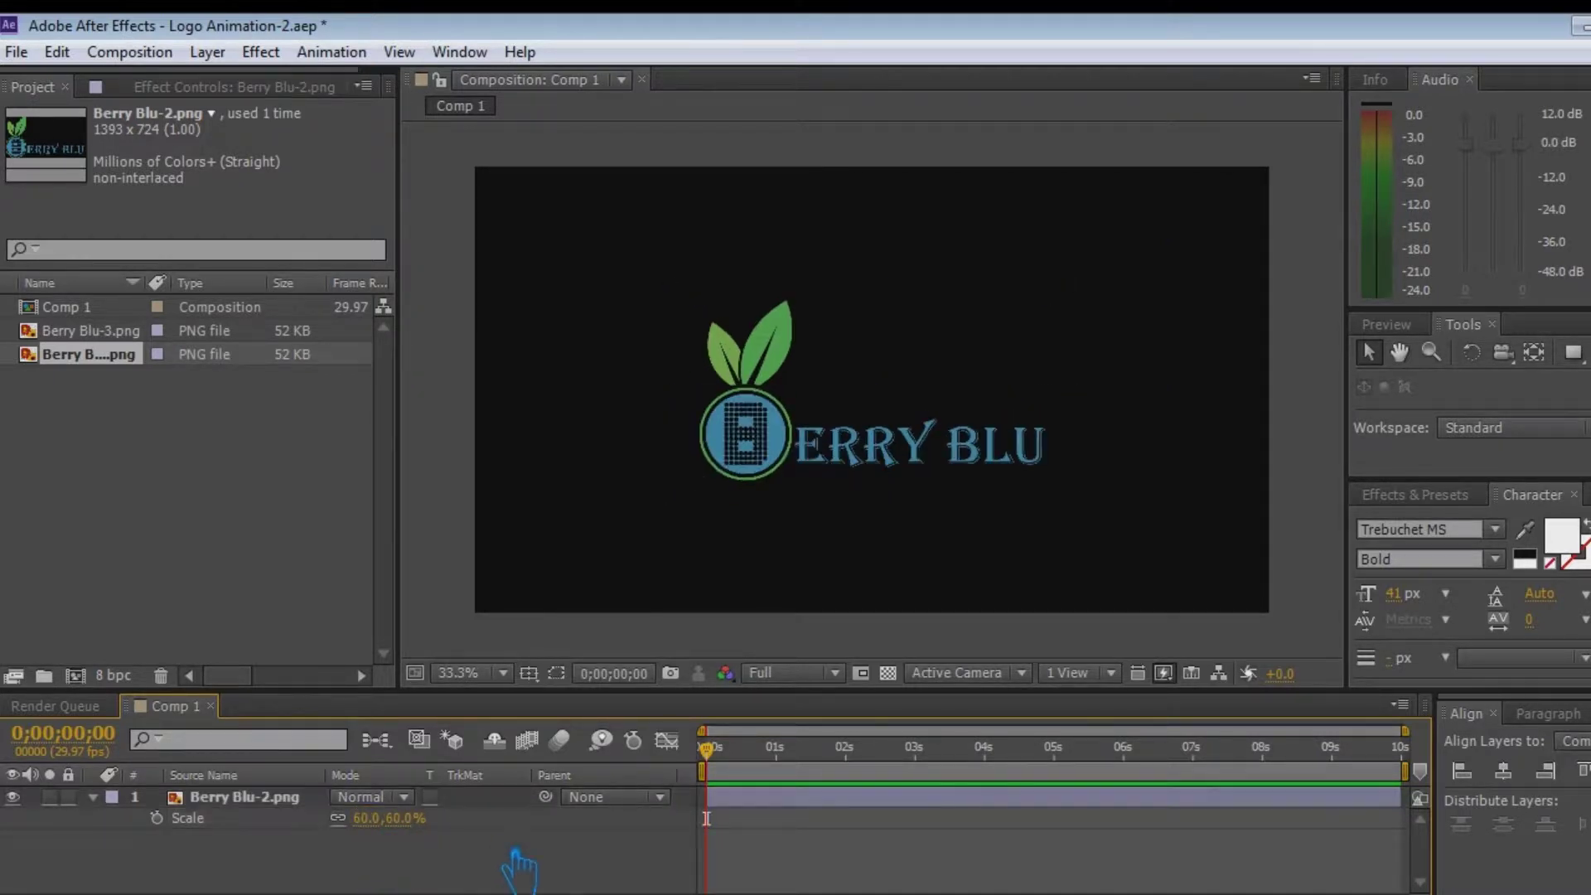
left_click(377, 818)
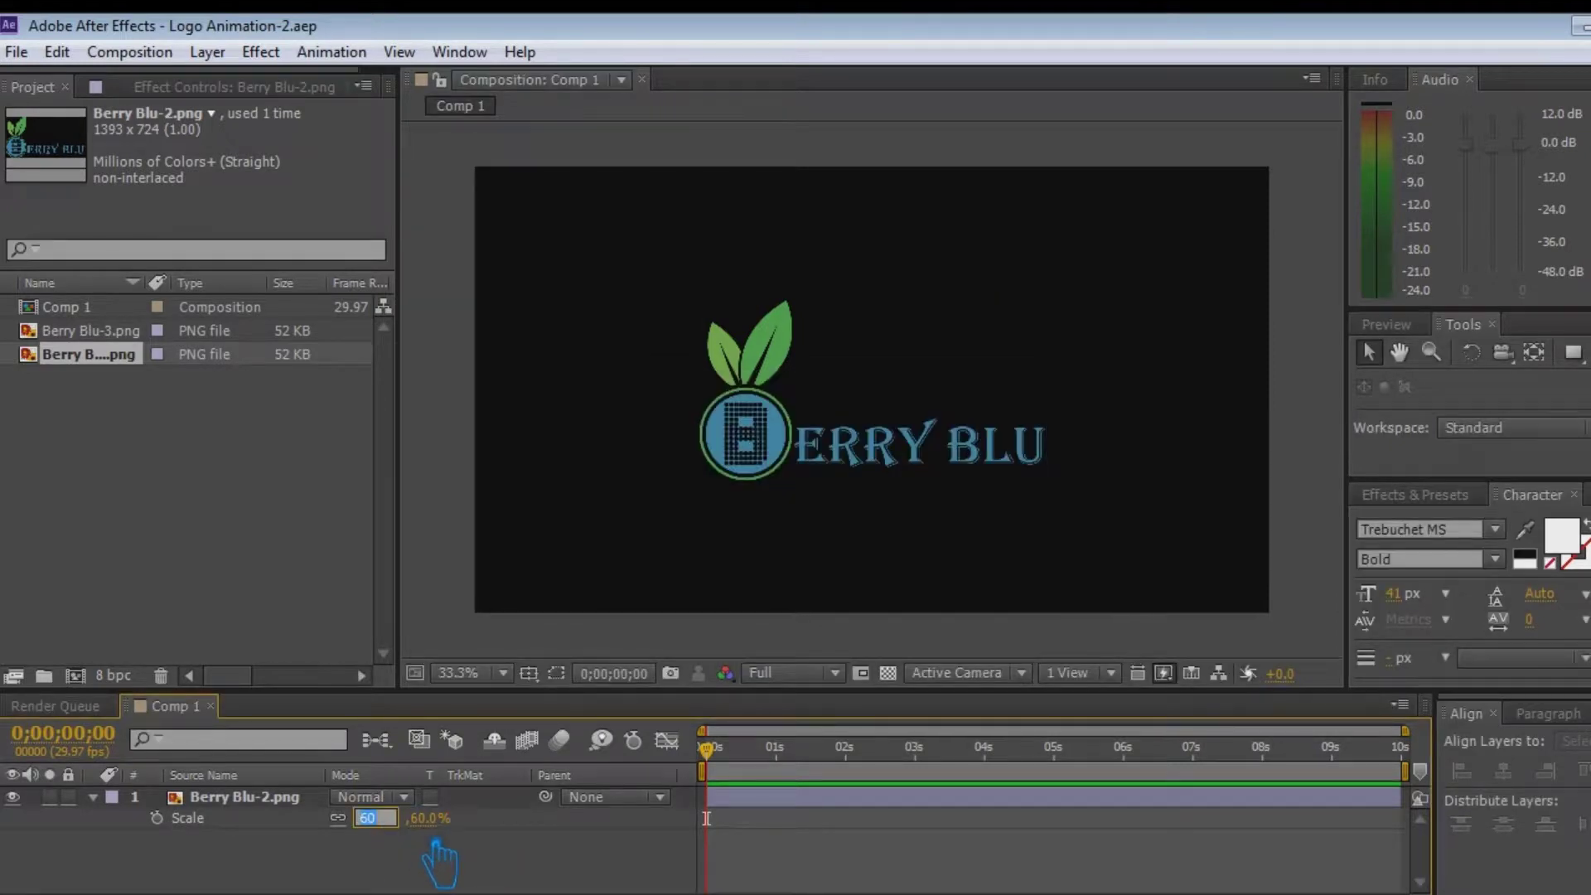
type("65")
key("Return")
left_click(534, 845)
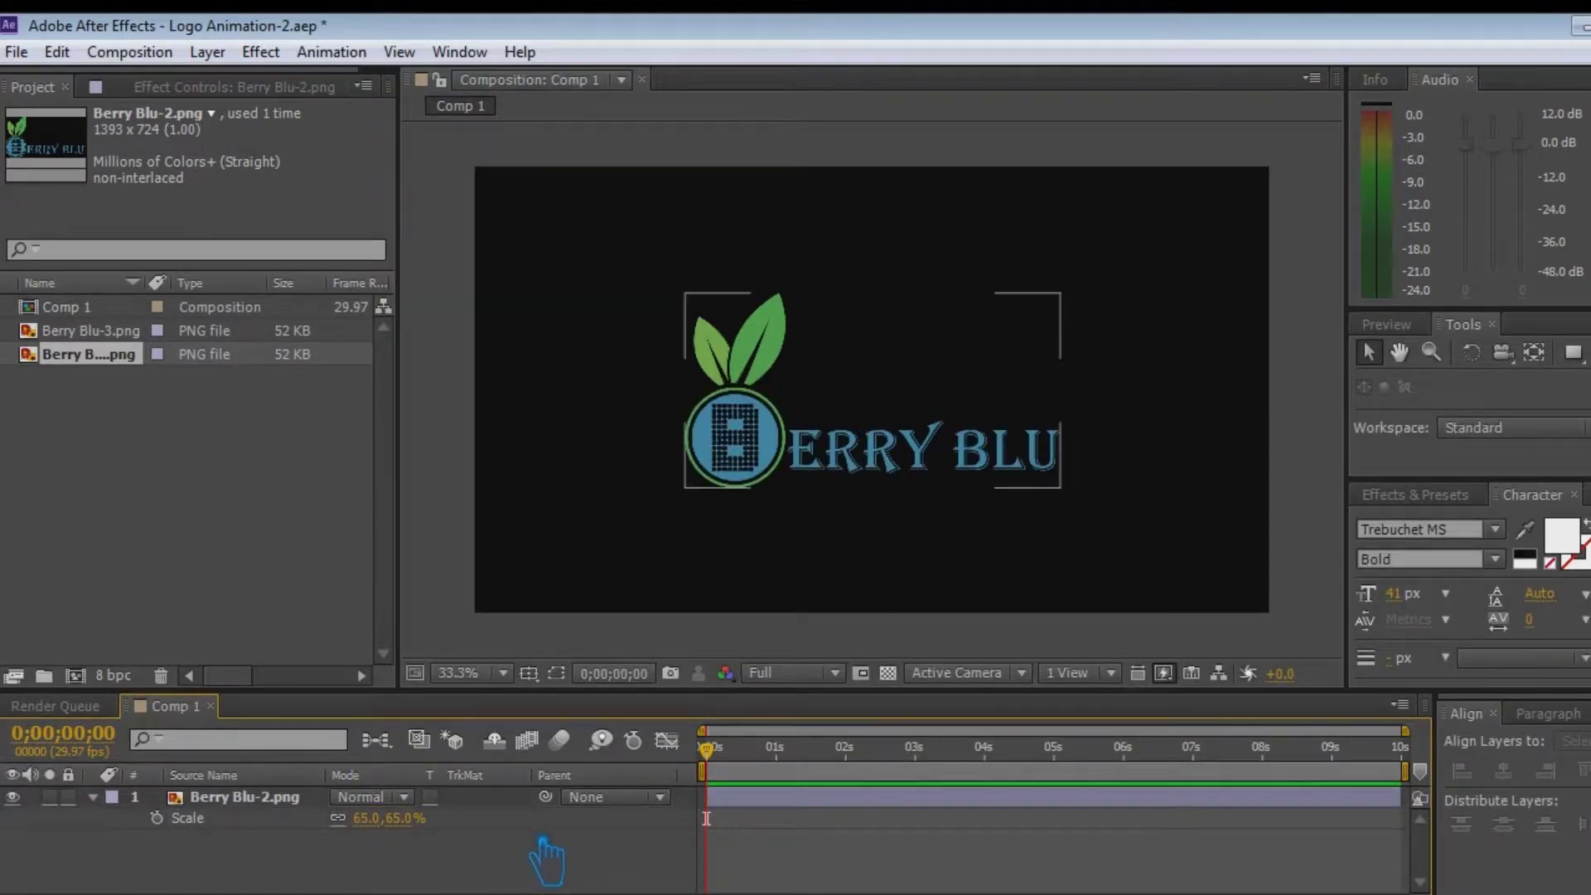
key("ctrl+s")
left_click(94, 797)
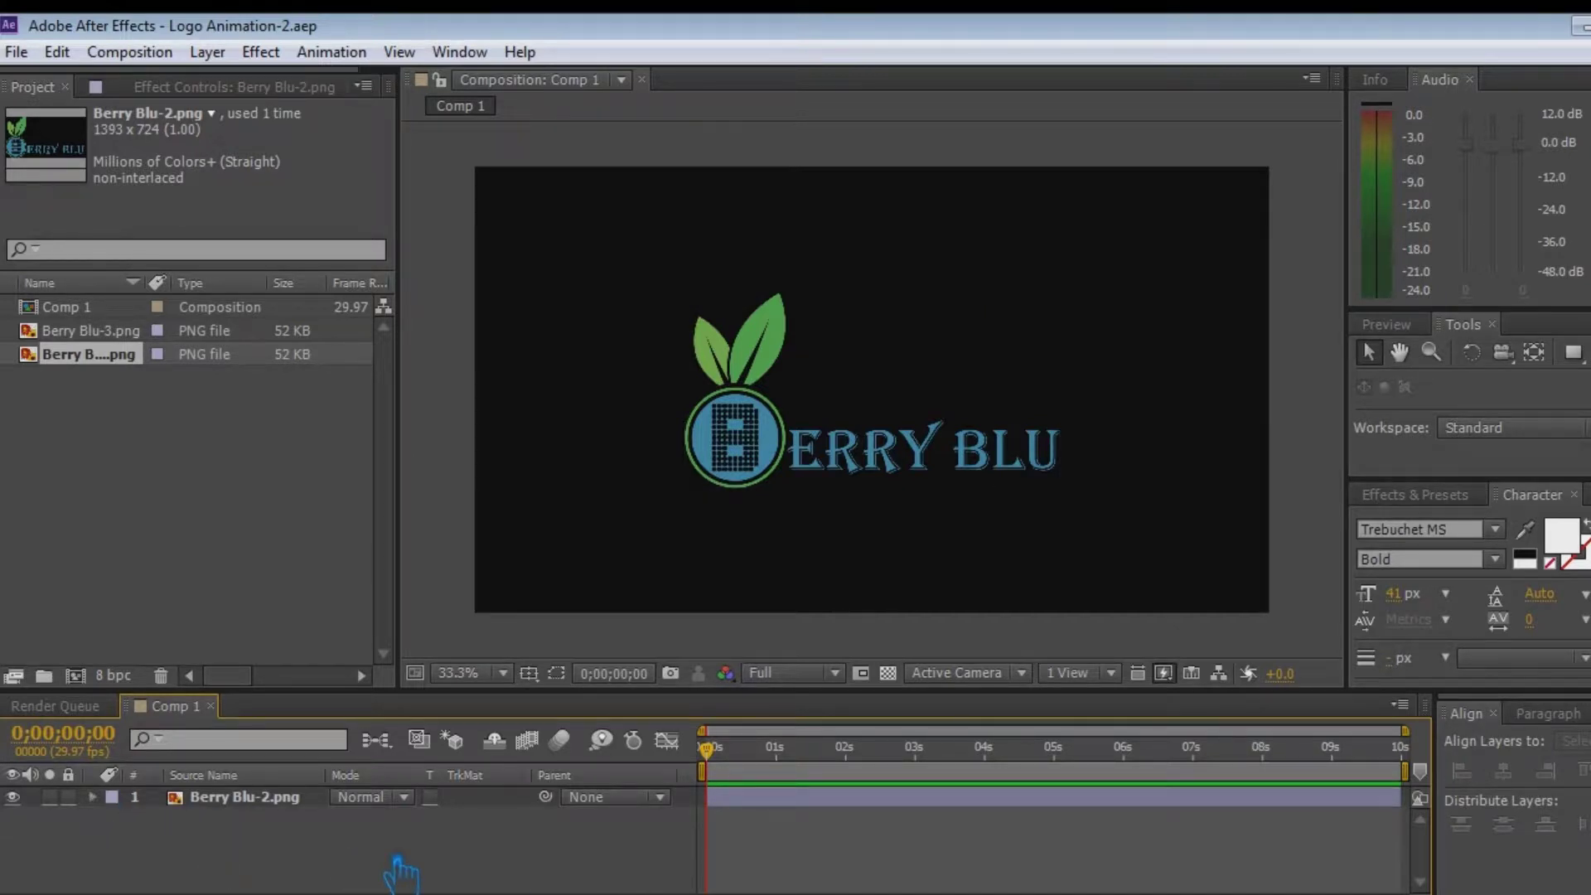
Draw a large white circle with the Ellipse tool as a new shape layer and centre it in the composition
mouse_move(1572, 353)
left_mouse_down()
mouse_move(1445, 373)
mouse_move(1408, 407)
left_mouse_up()
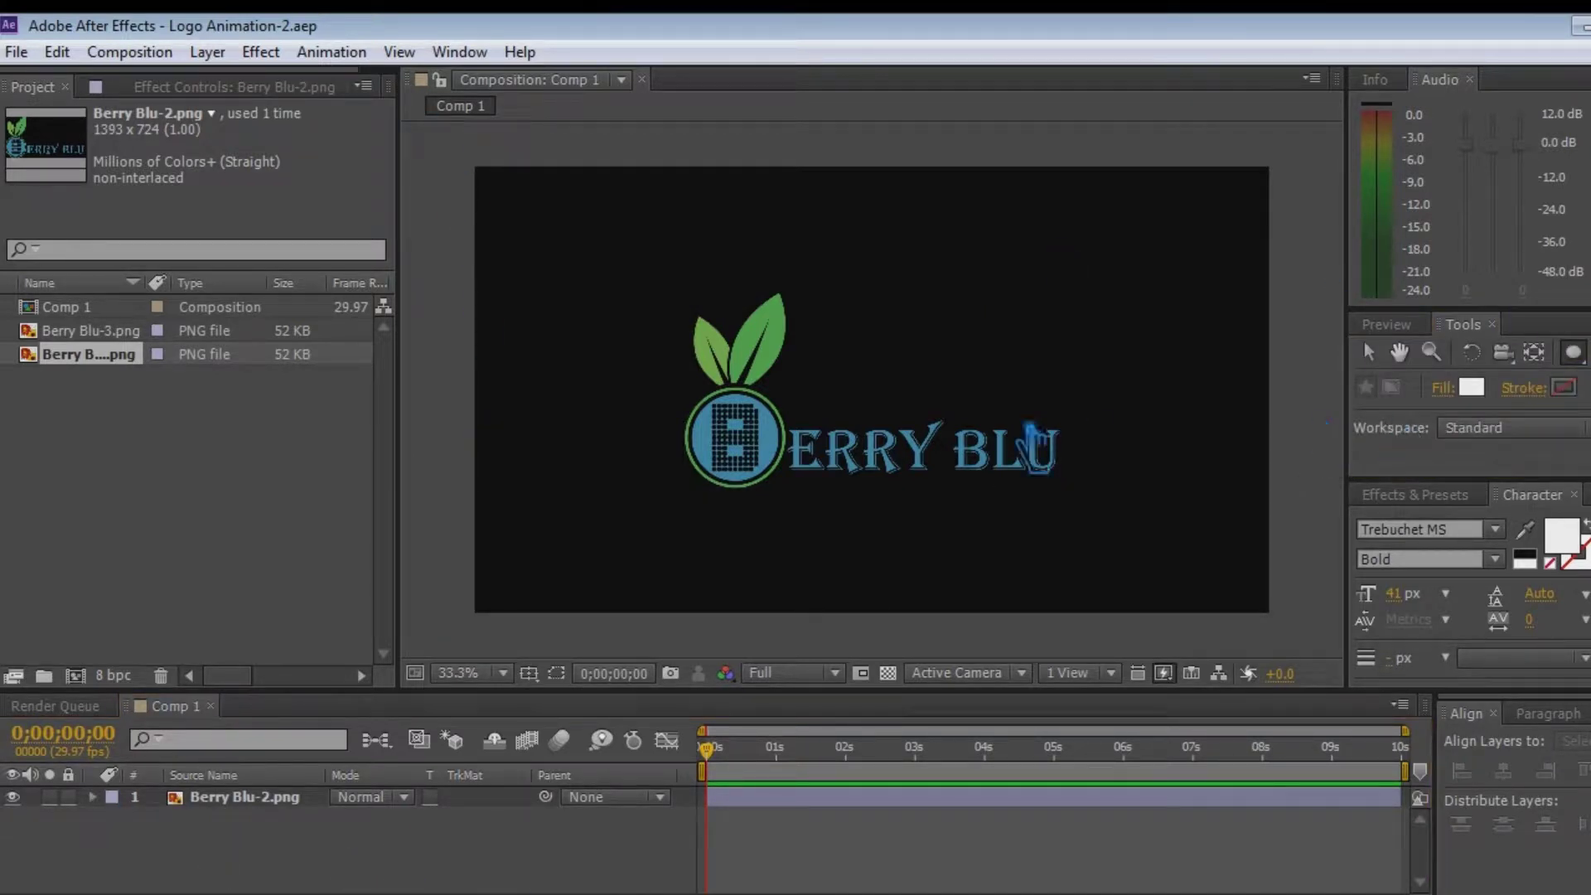
left_click_drag(793, 336, 1135, 604)
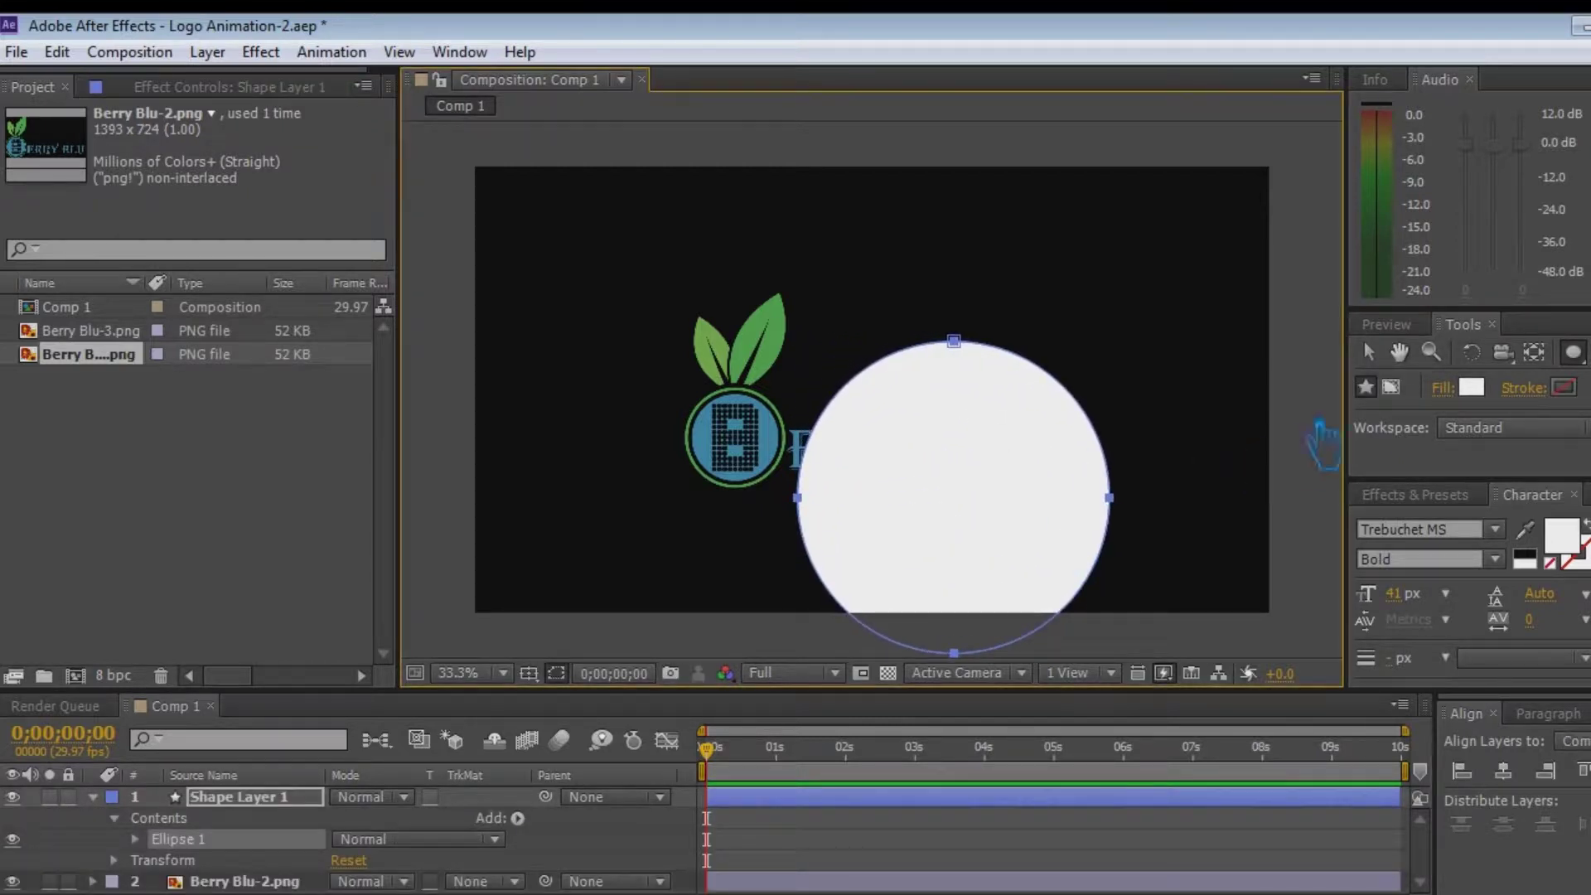
left_click(1503, 772)
left_click(1590, 772)
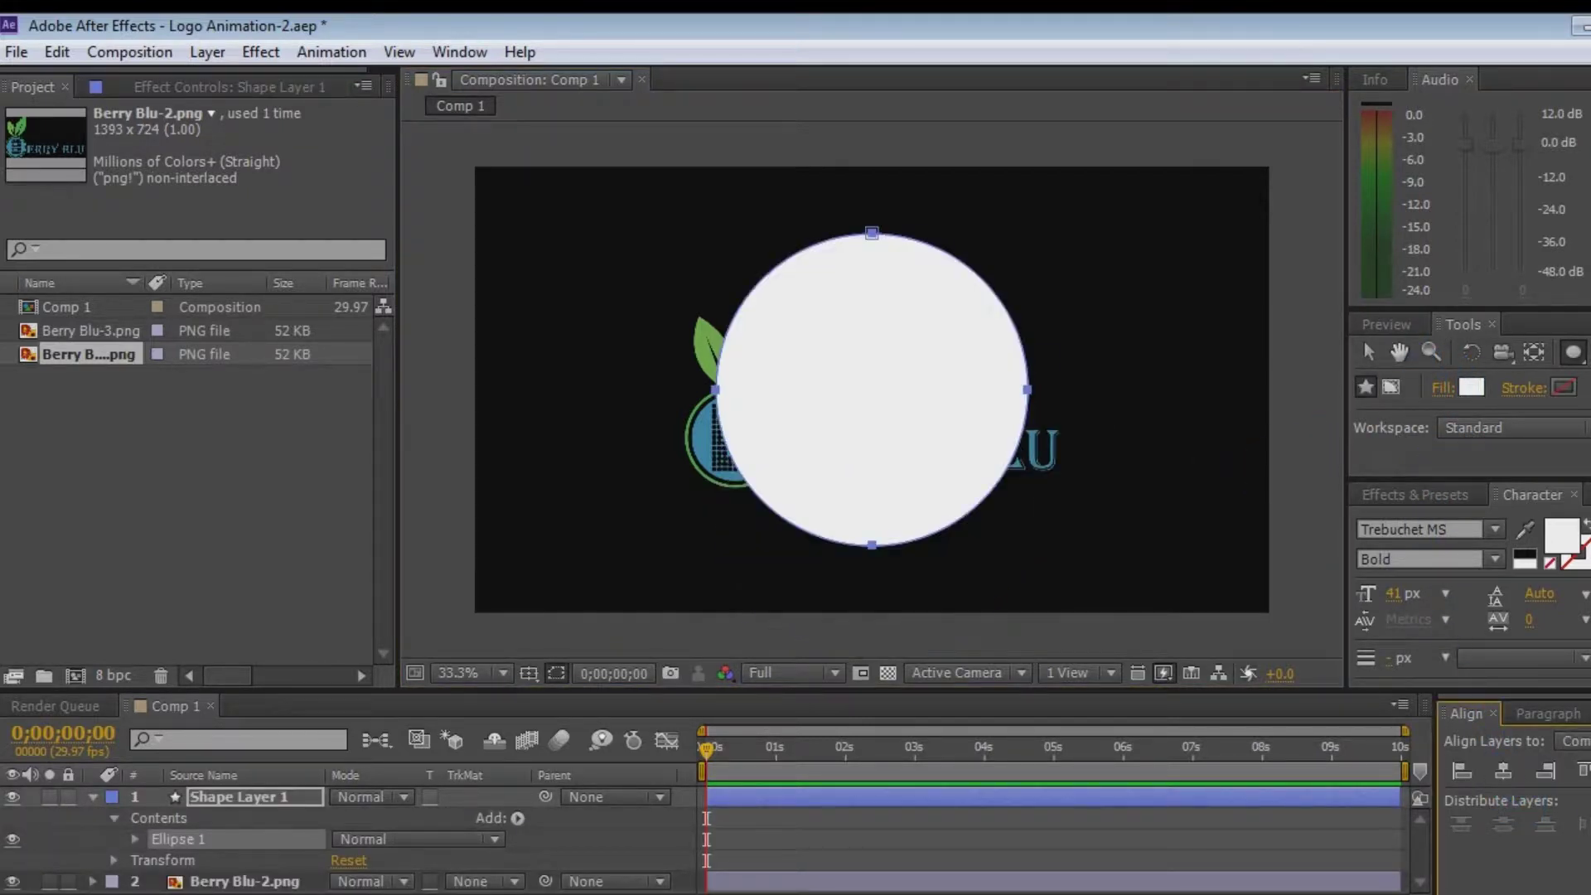
left_click(1368, 352)
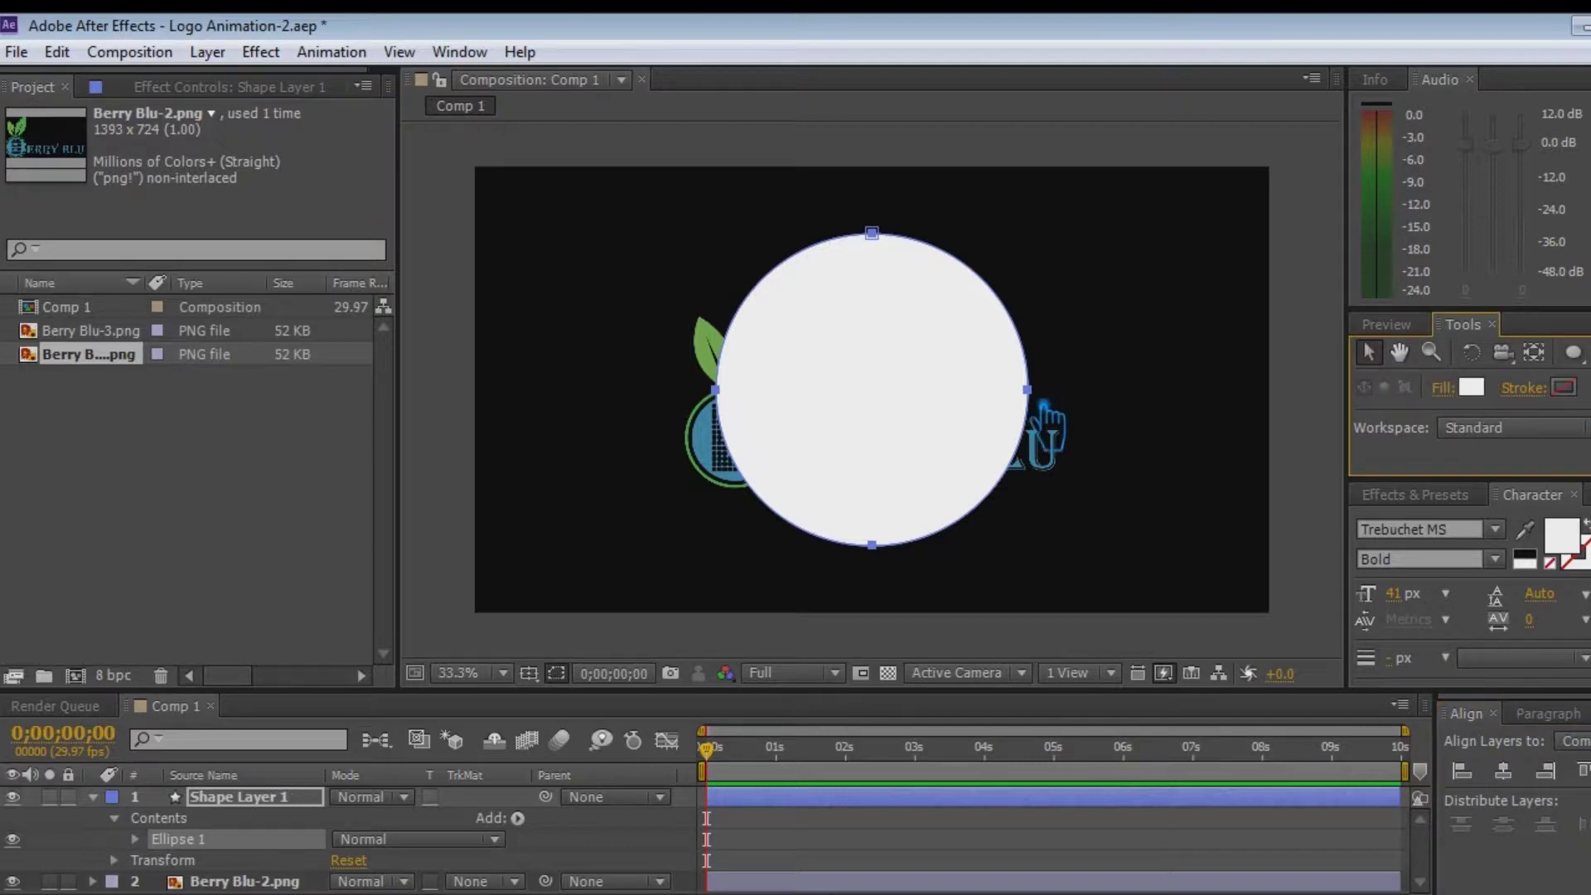
Move the circle layer's anchor point to its centre and scale the layer to 139%, covering the whole logo
left_click(240, 797)
key("s")
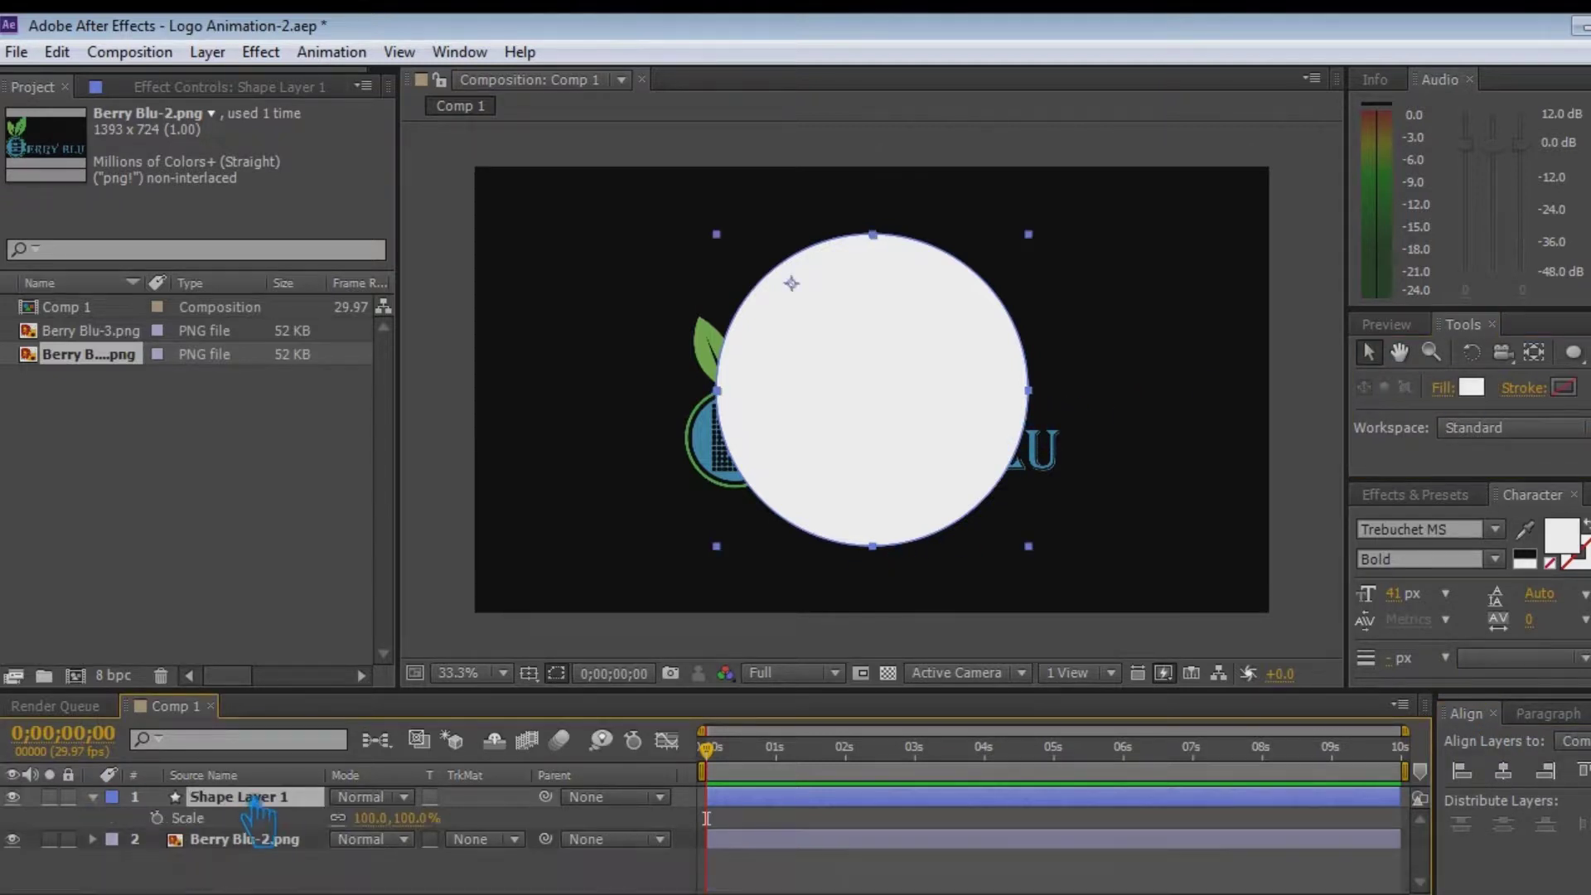
left_click_drag(400, 821, 452, 830)
left_click_drag(813, 281, 901, 400)
key("y")
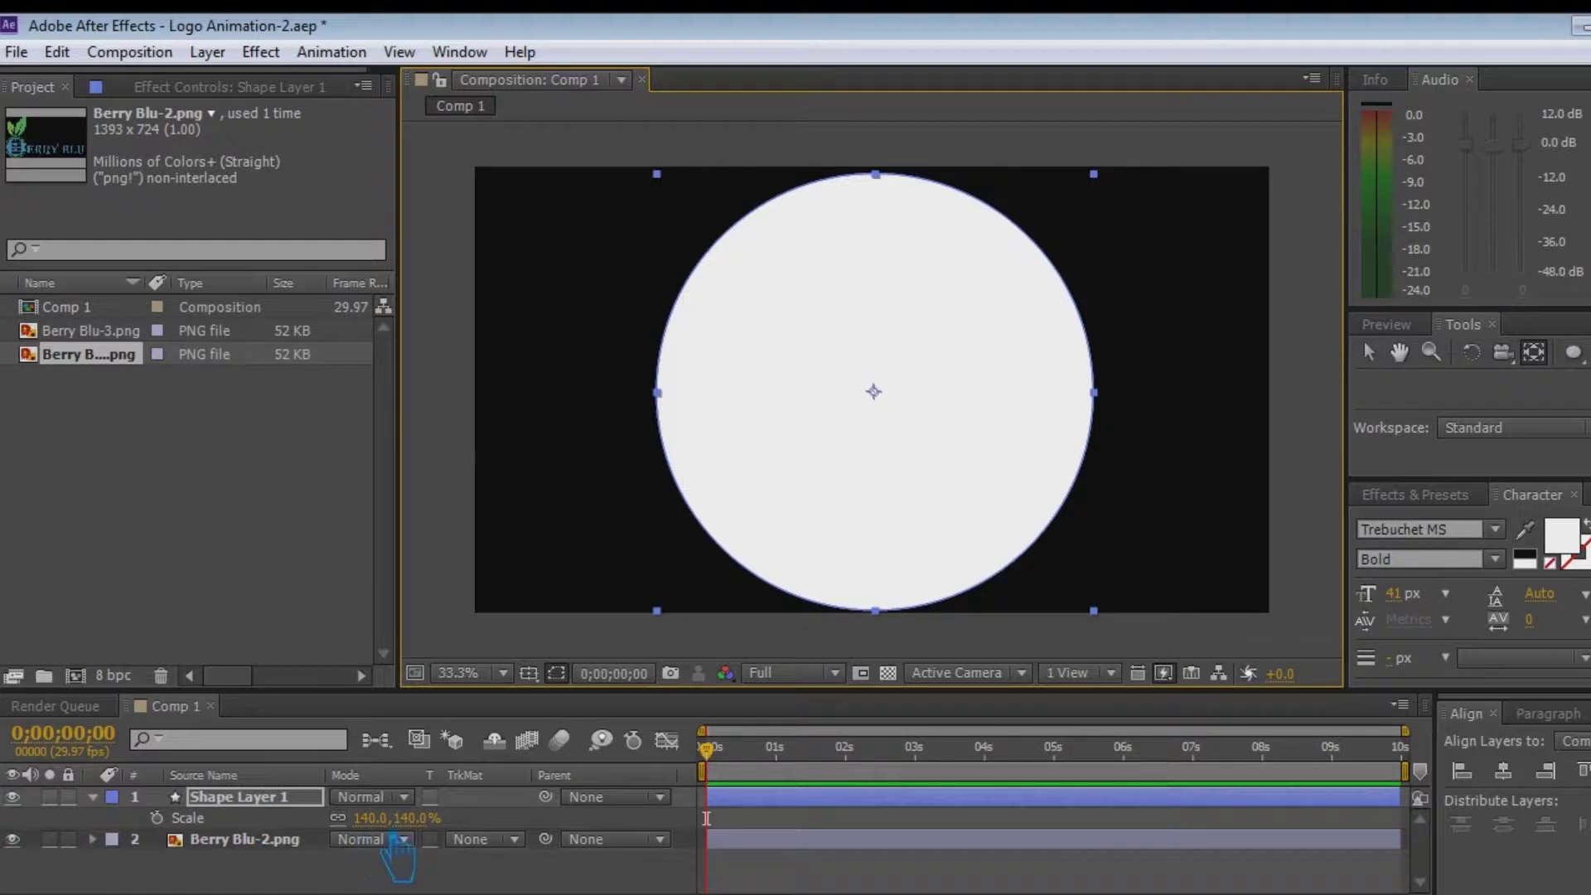
mouse_move(378, 829)
left_mouse_down()
mouse_move(407, 831)
mouse_move(413, 853)
mouse_move(396, 853)
left_mouse_up()
left_click(1369, 352)
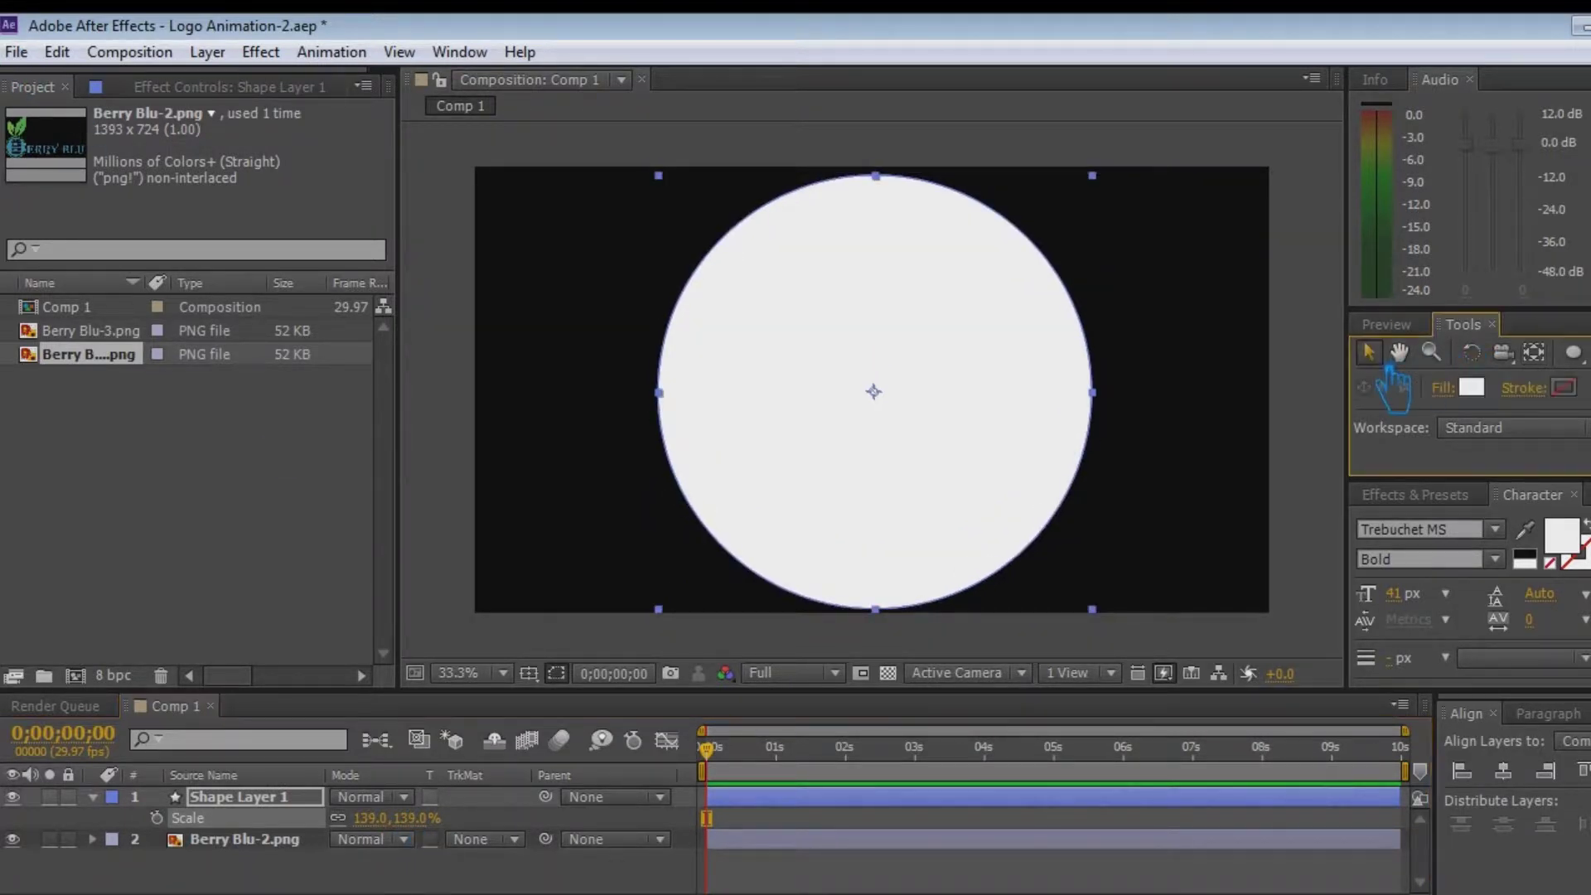
Keyframe the circle's scale at 139% at 5 seconds and shrink it to nothing at 0 seconds, then save the project
left_click_drag(748, 755, 1068, 796)
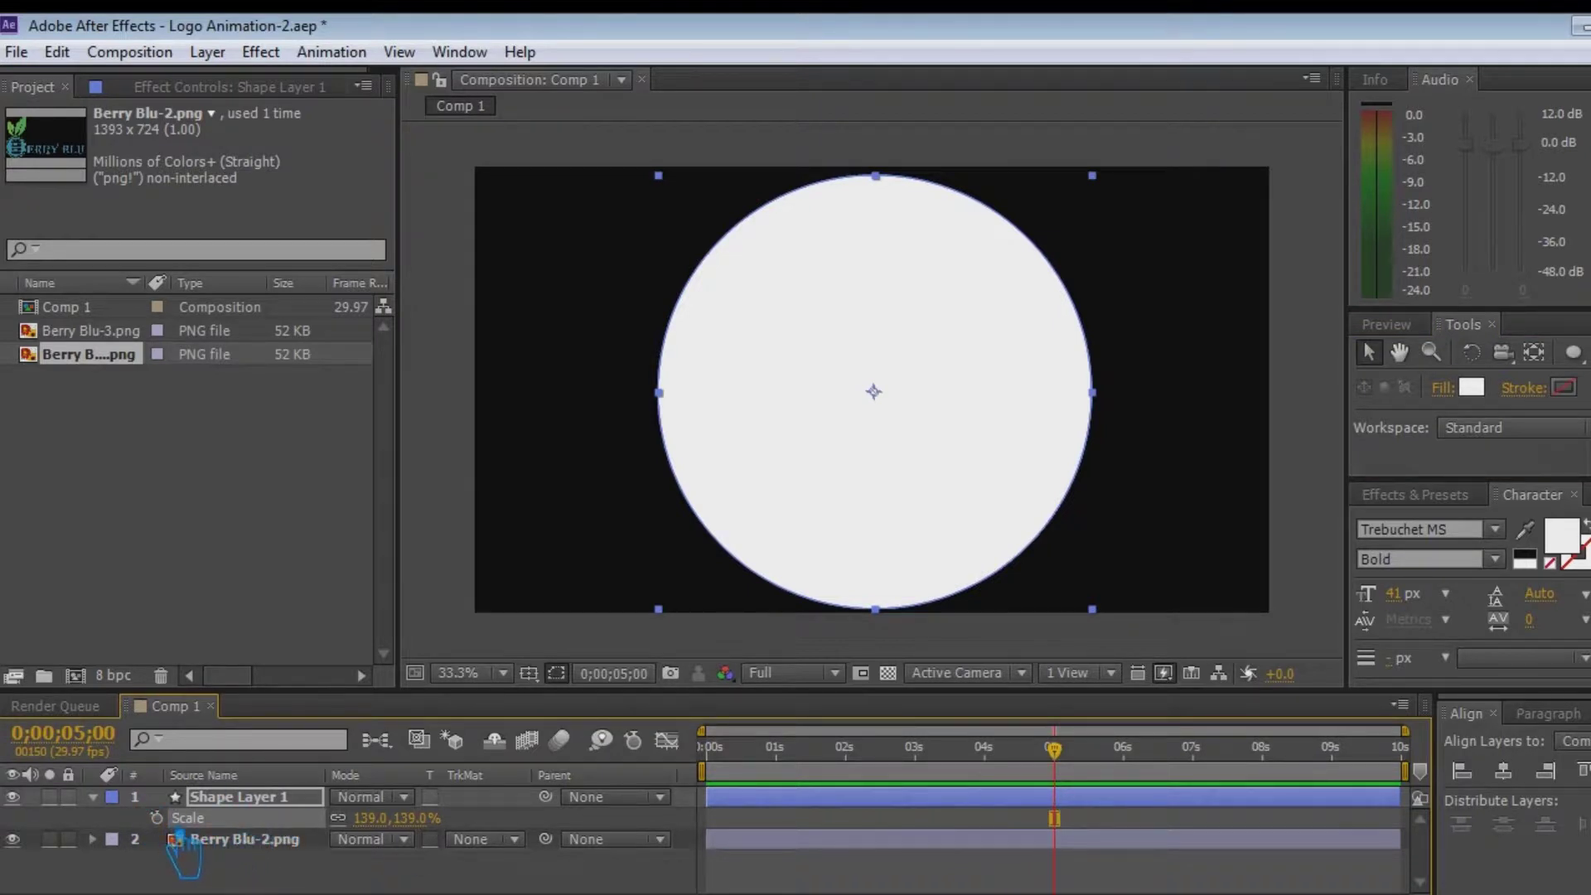
left_click(156, 818)
left_click_drag(1176, 754, 721, 752)
key("Home")
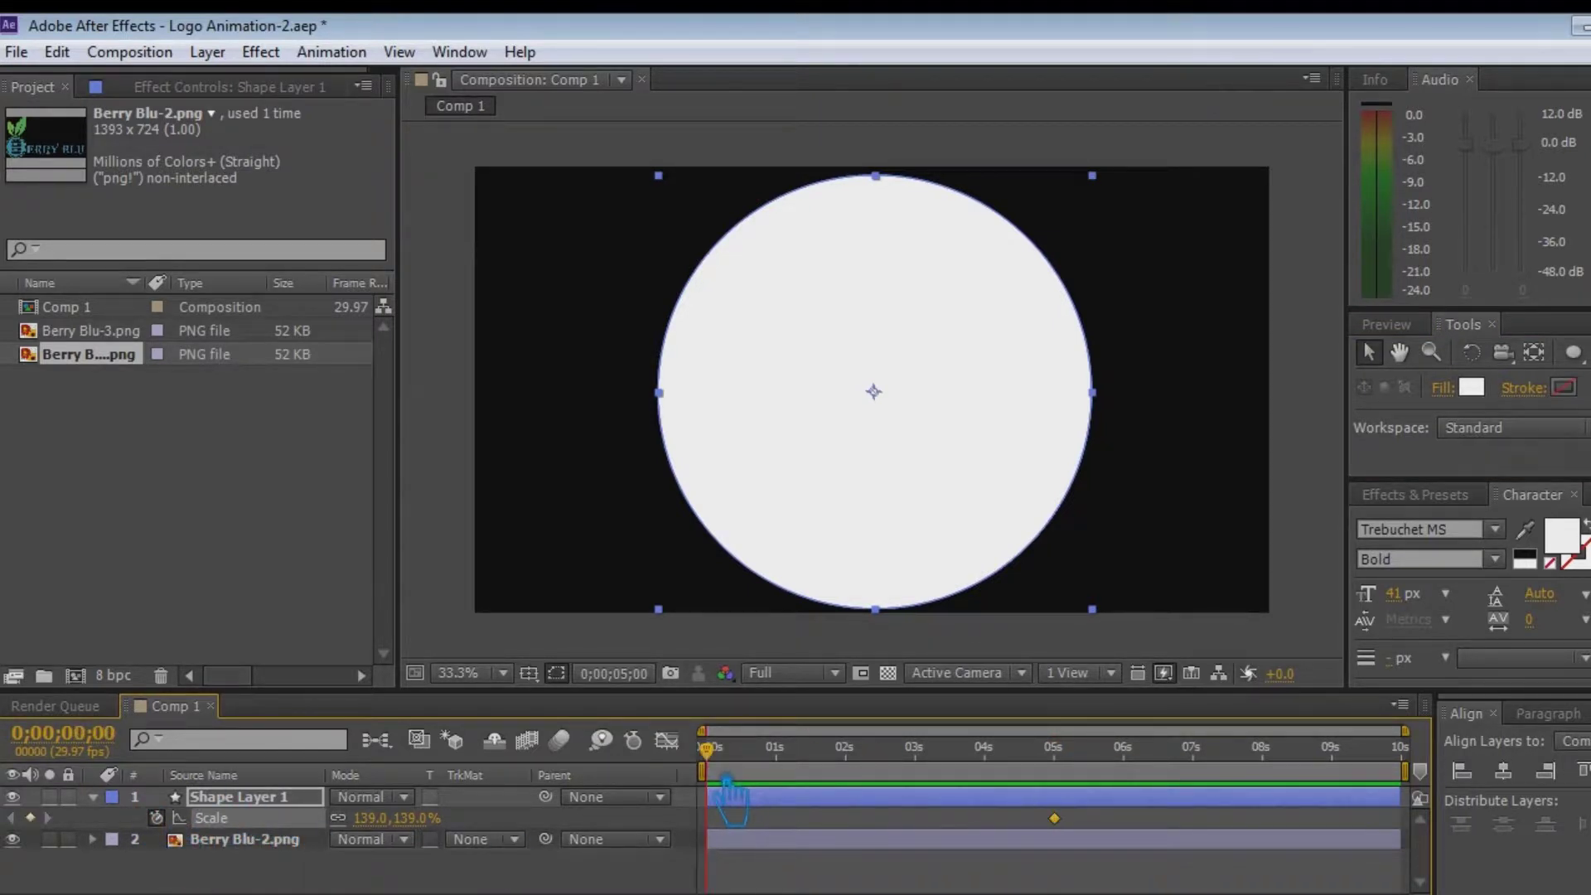
left_click_drag(369, 832, 221, 821)
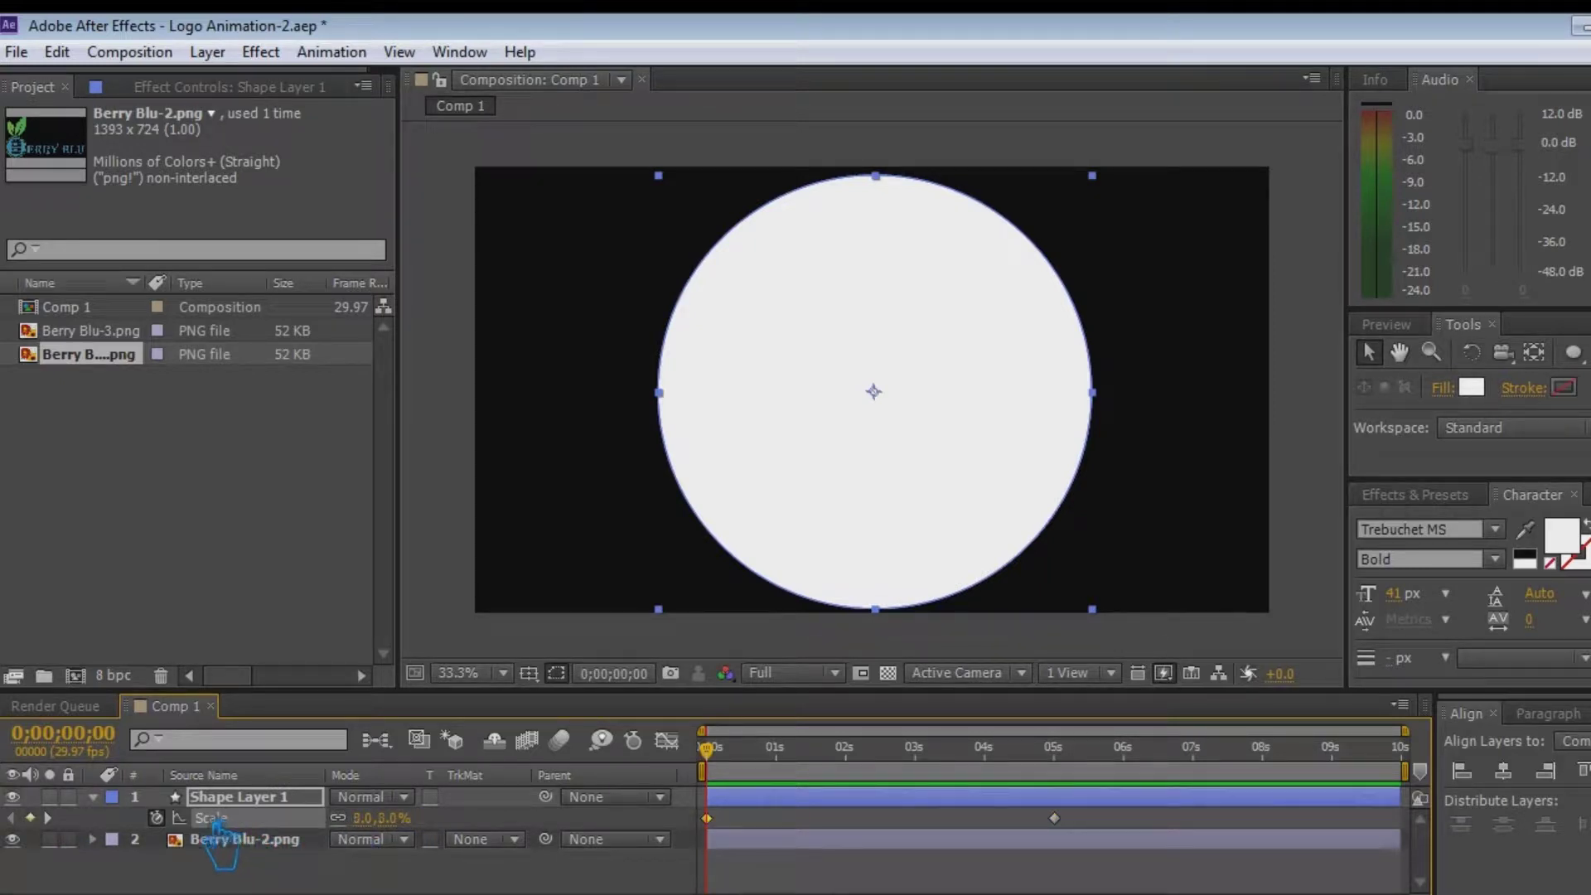
key("ctrl+s")
Find the Turbulent Displace effect and apply it to the circle's shape layer, with the time set to 0;00;02;22
left_click_drag(707, 750, 896, 751)
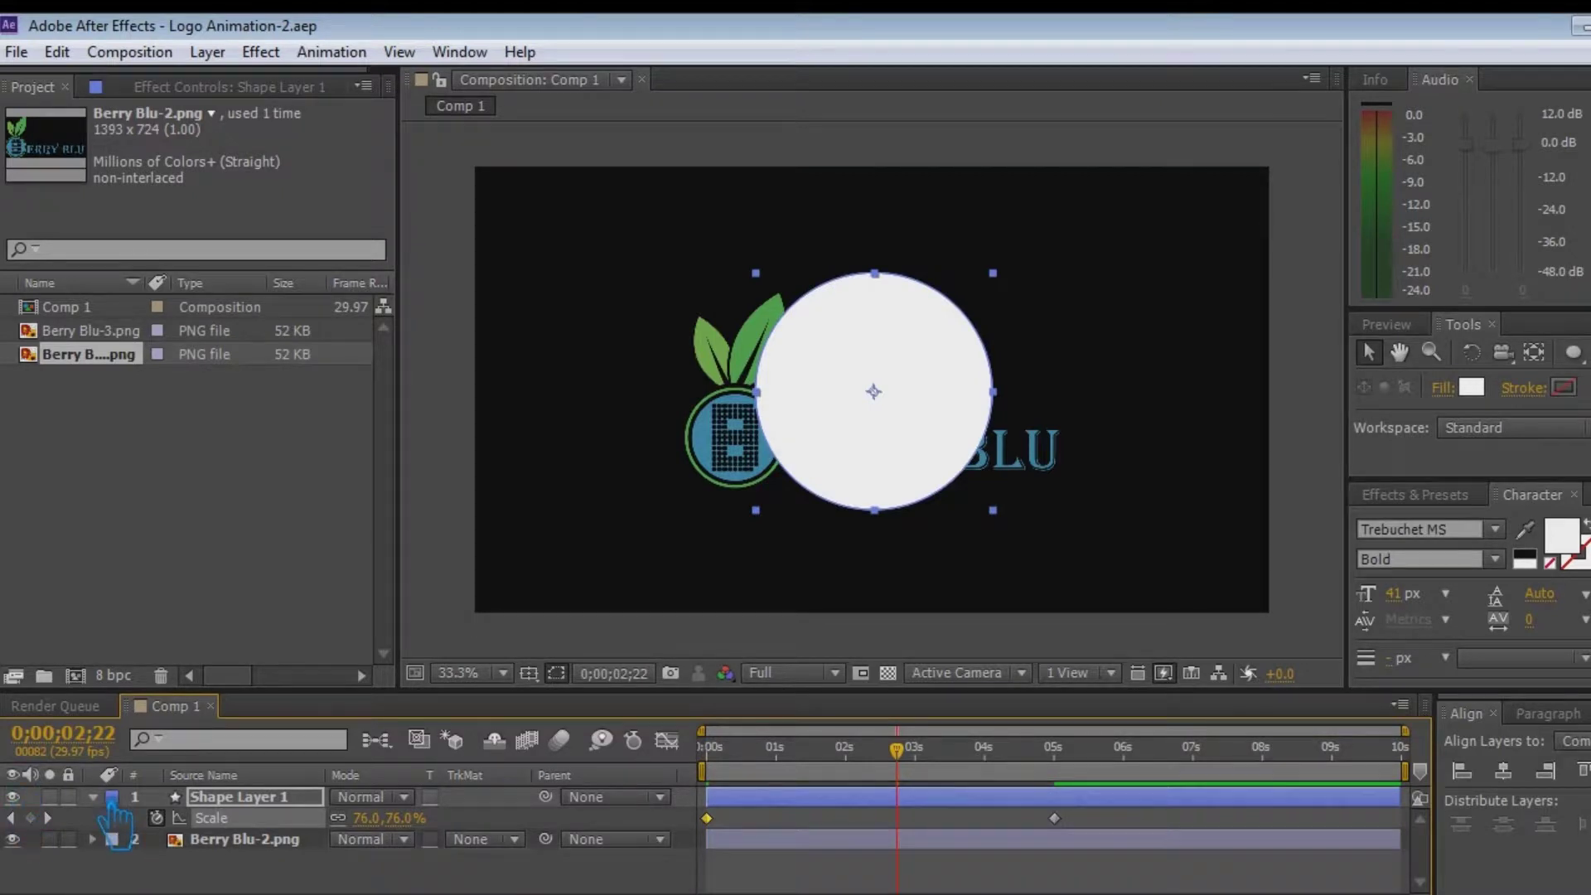
left_click(93, 796)
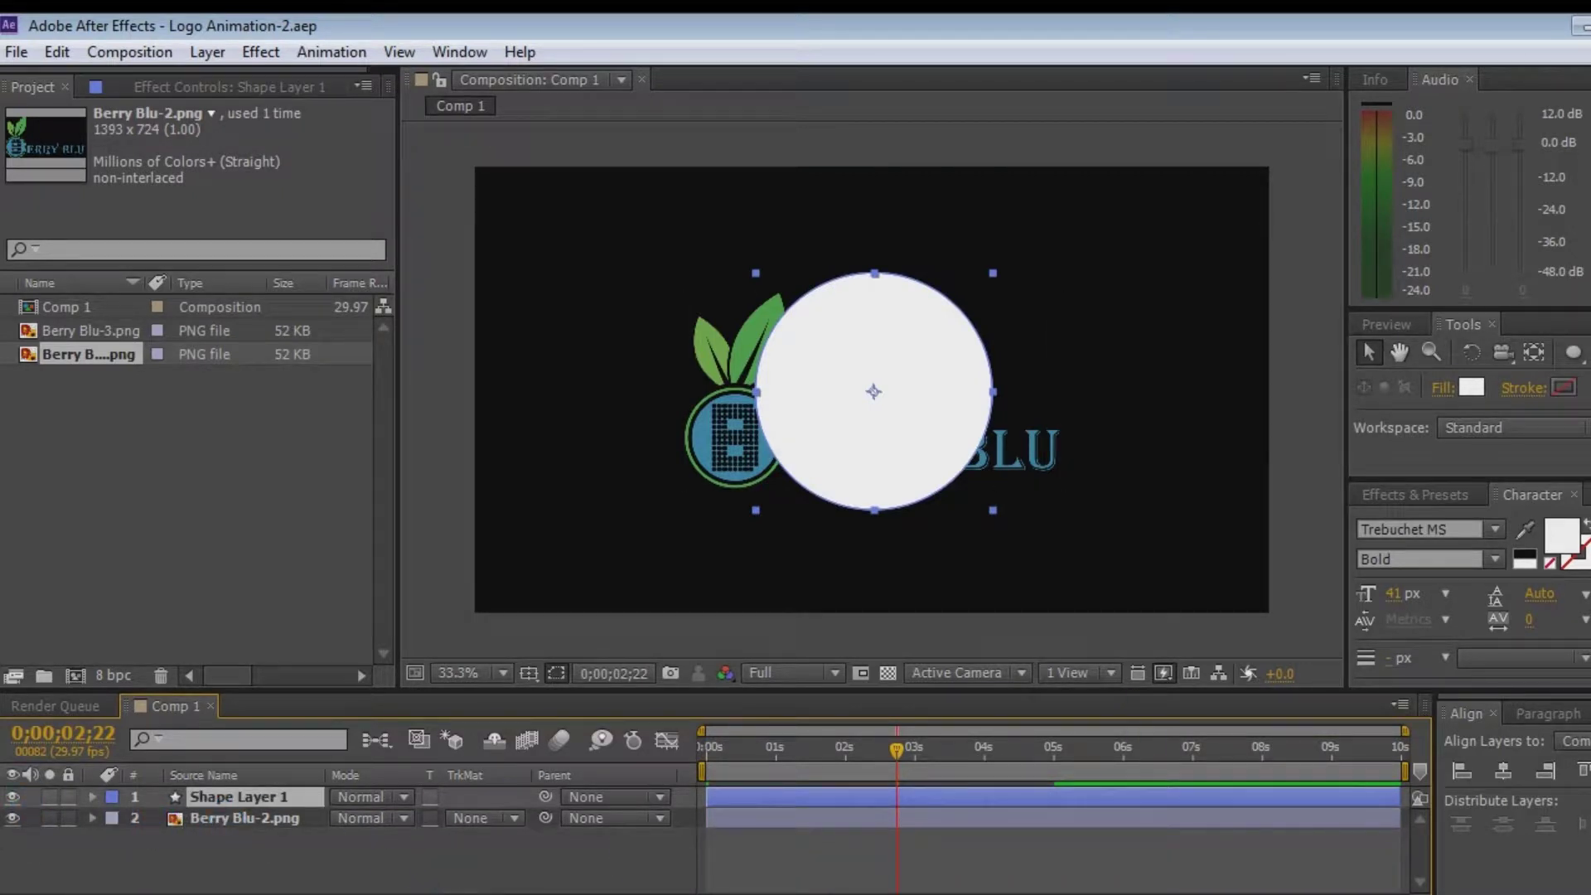
left_click(1456, 496)
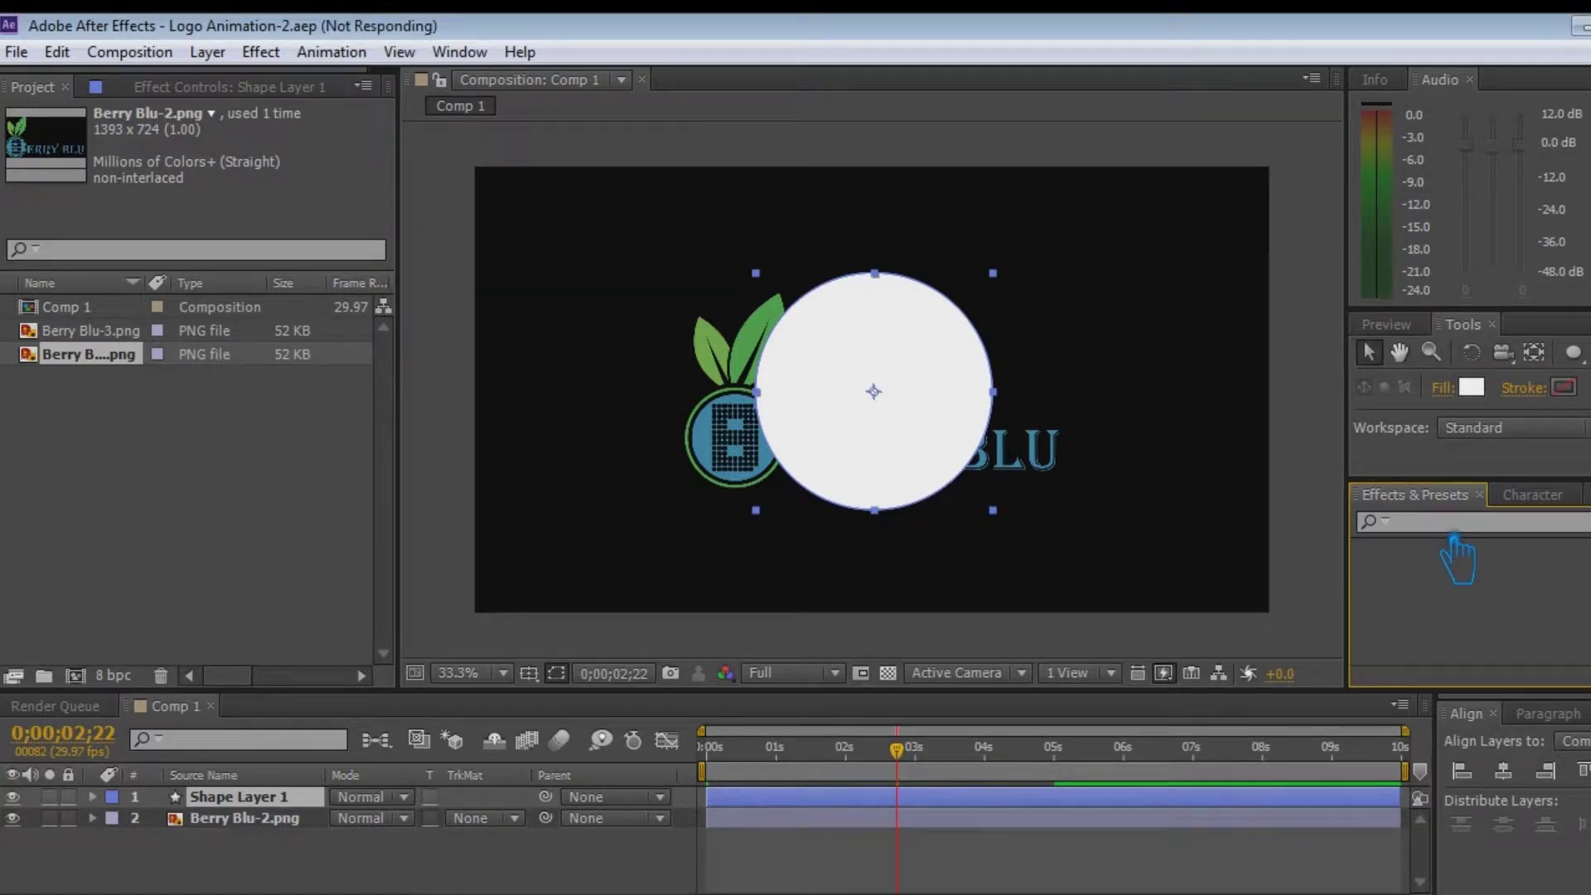
left_click(1452, 522)
type("turbo")
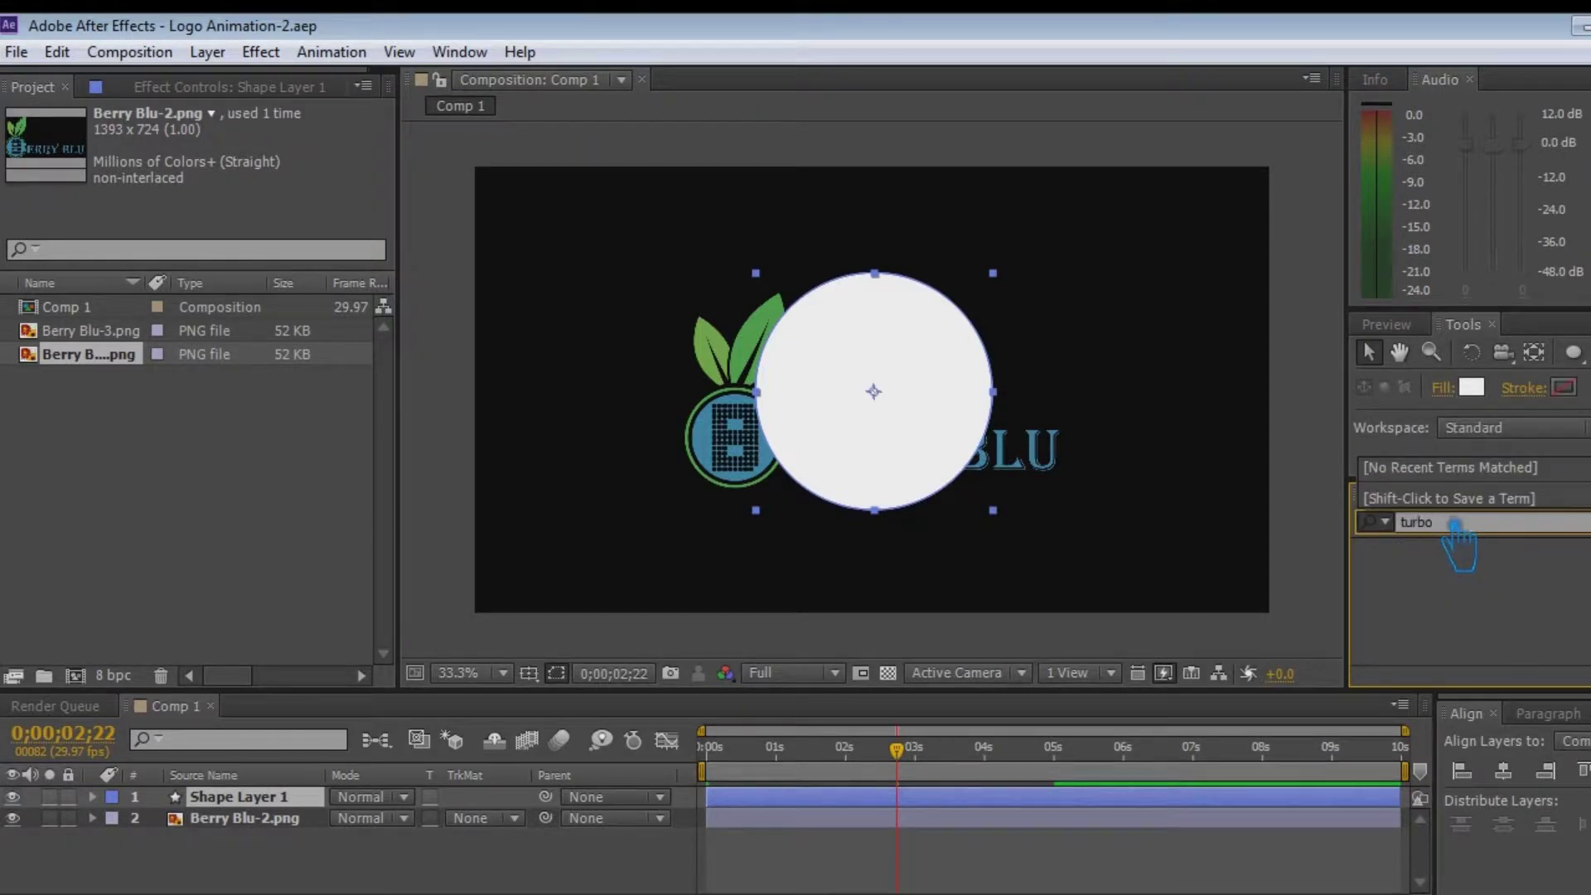
key("BackSpace")
left_click(1473, 569)
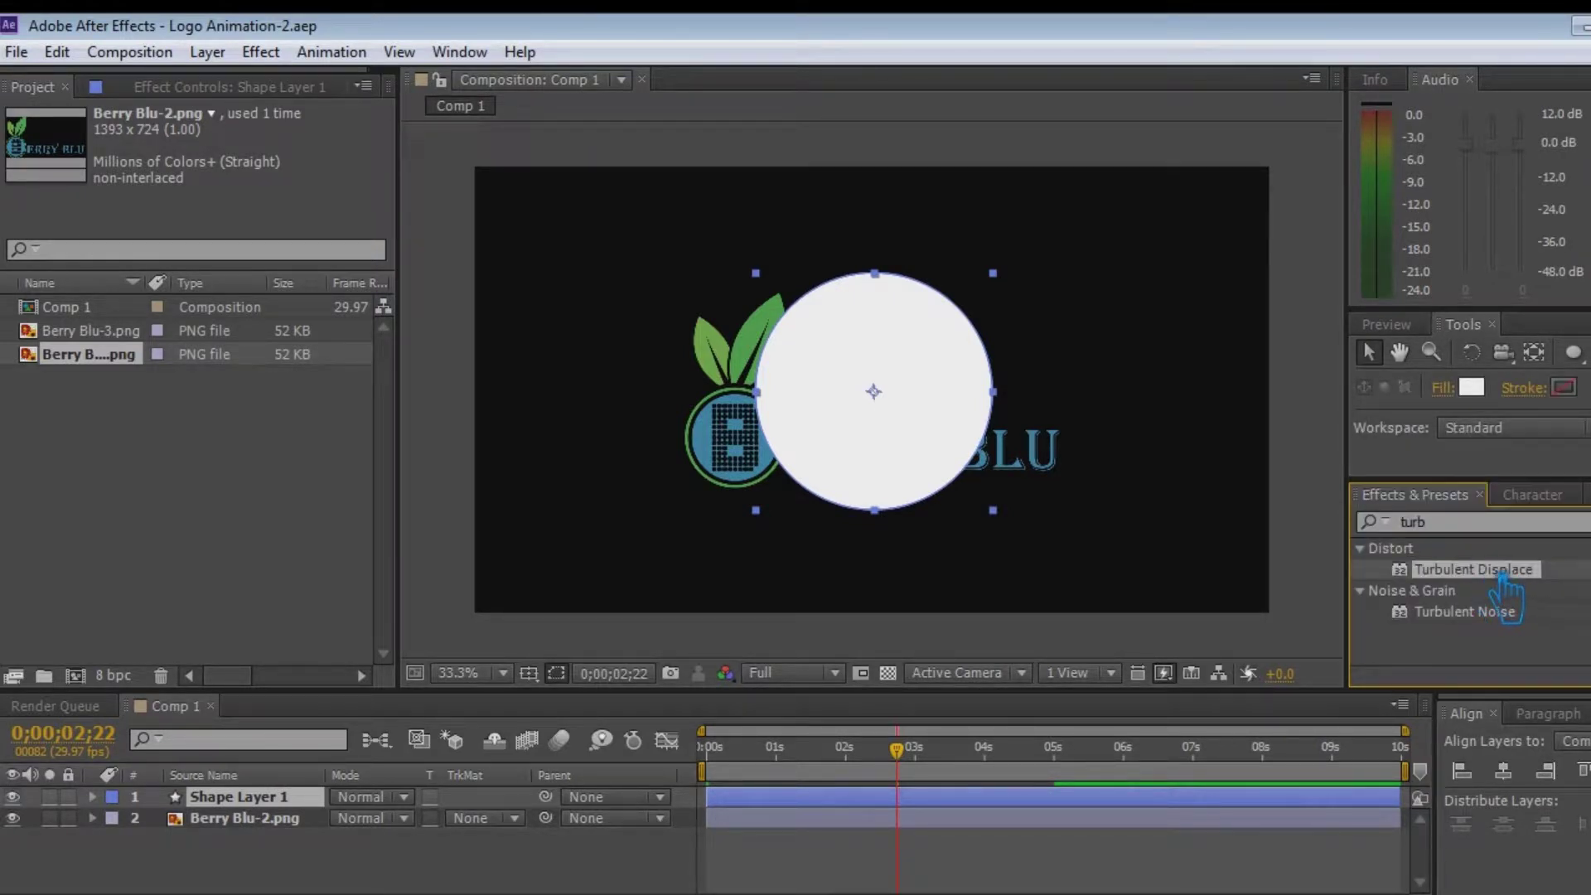
left_click_drag(1504, 595, 952, 433)
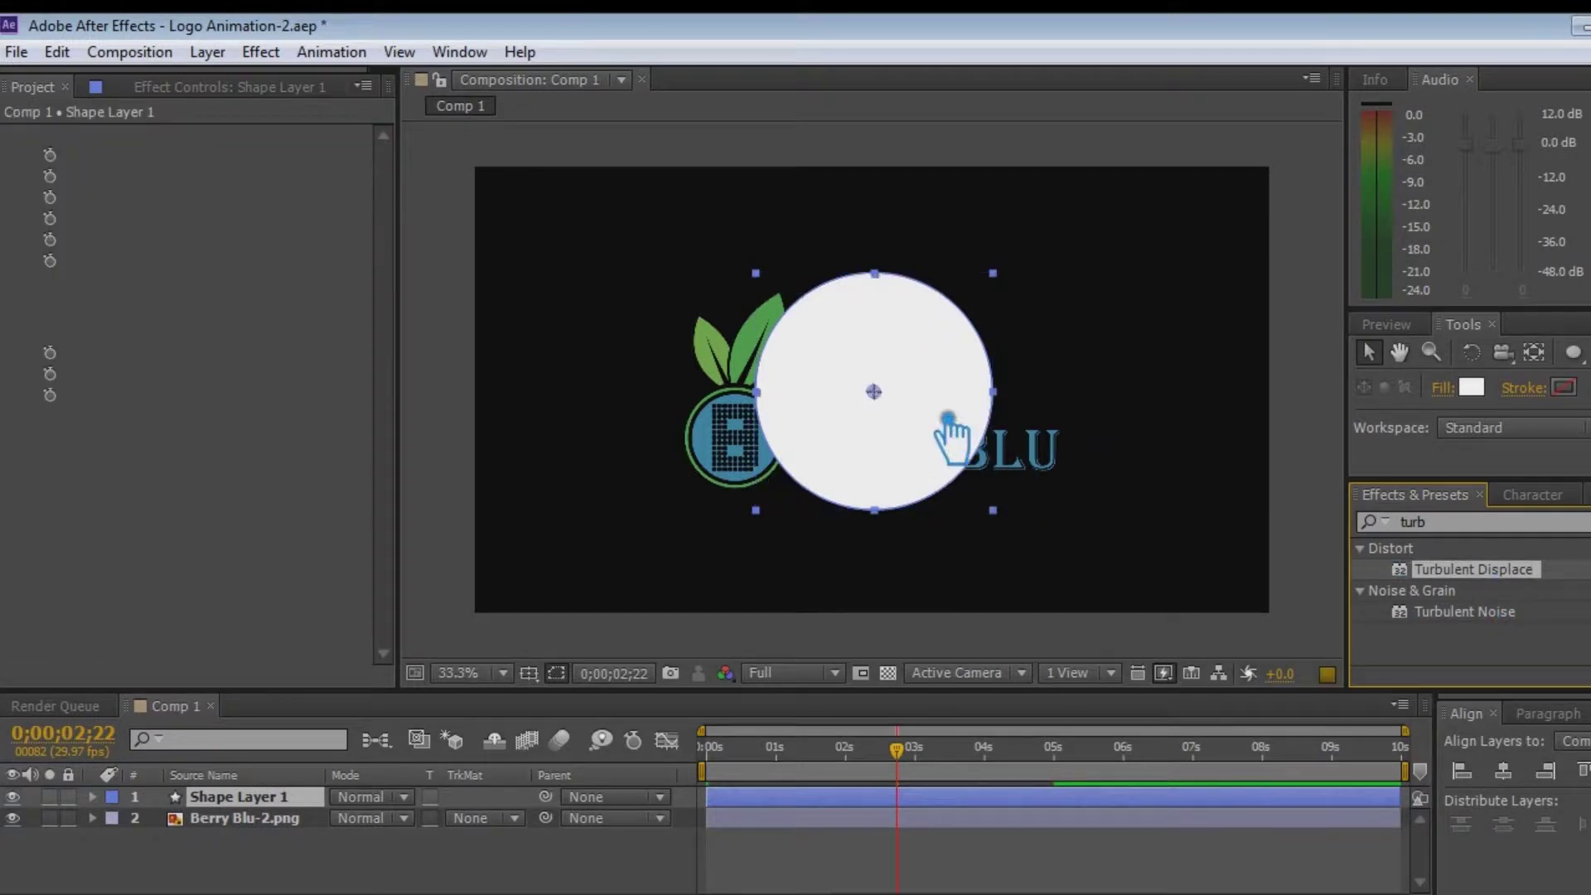
Set the circle's Turbulent Displace size to 150 and complexity to 10, and save the project
left_click(231, 176)
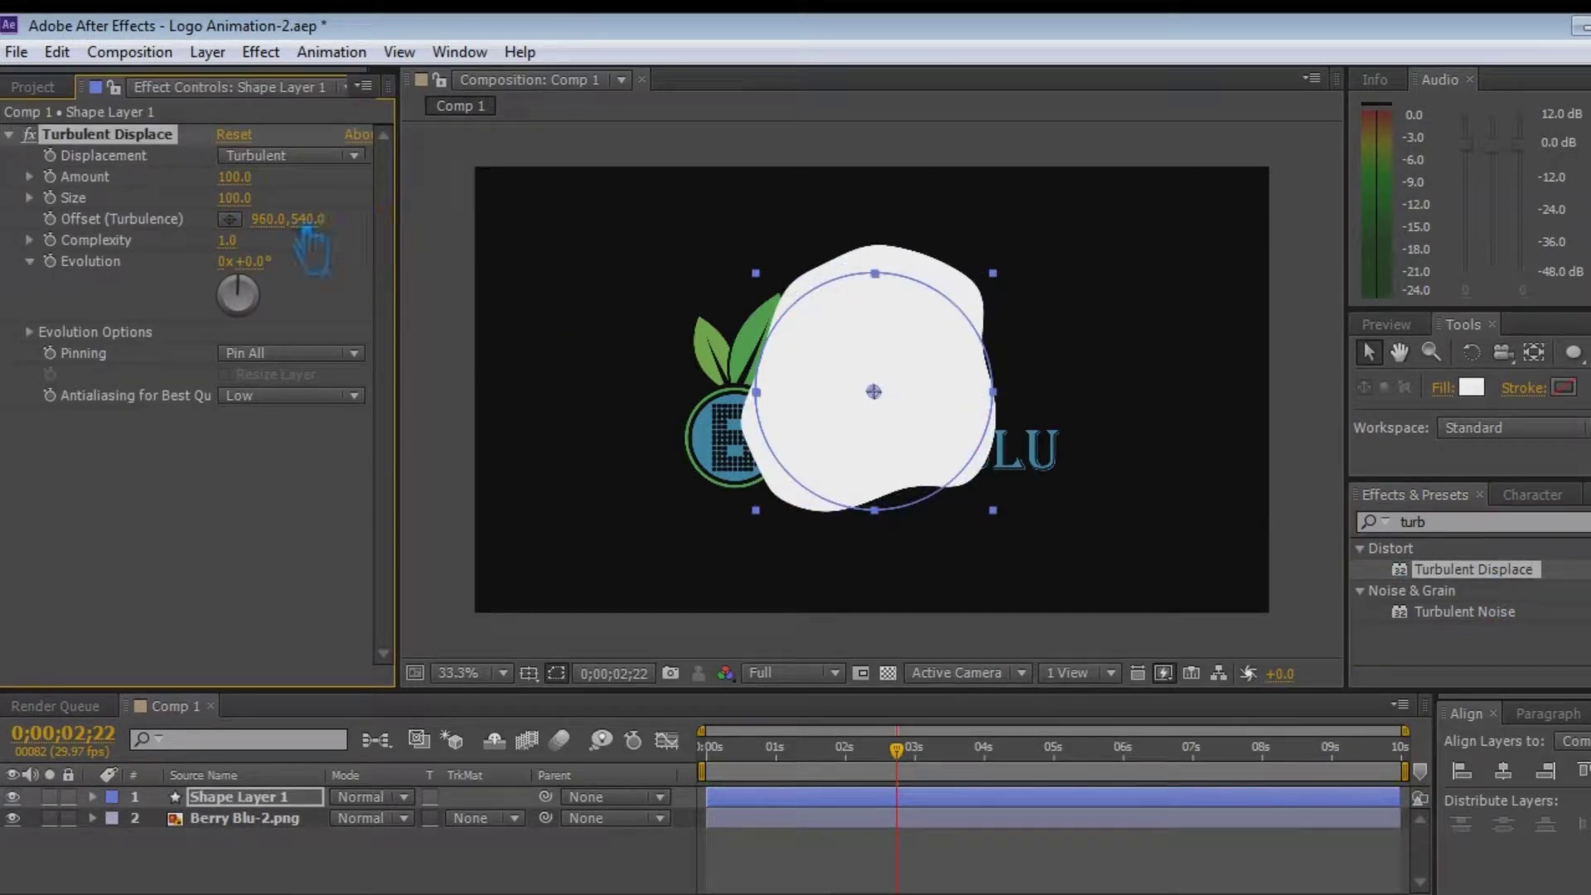
left_click(240, 199)
type("150")
key("Return")
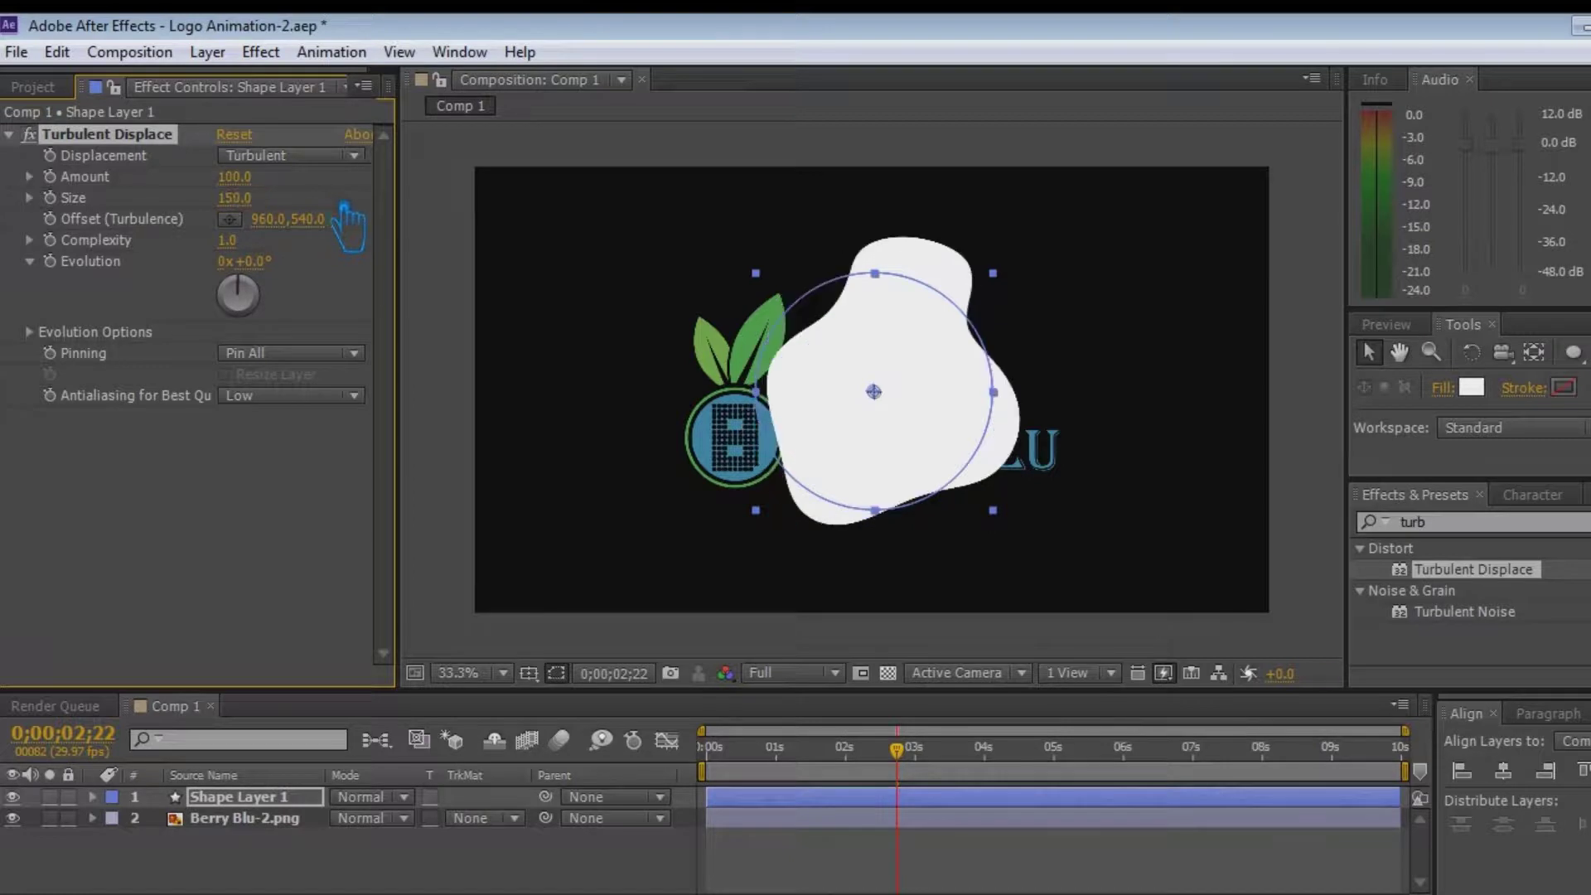
left_click_drag(228, 241, 811, 274)
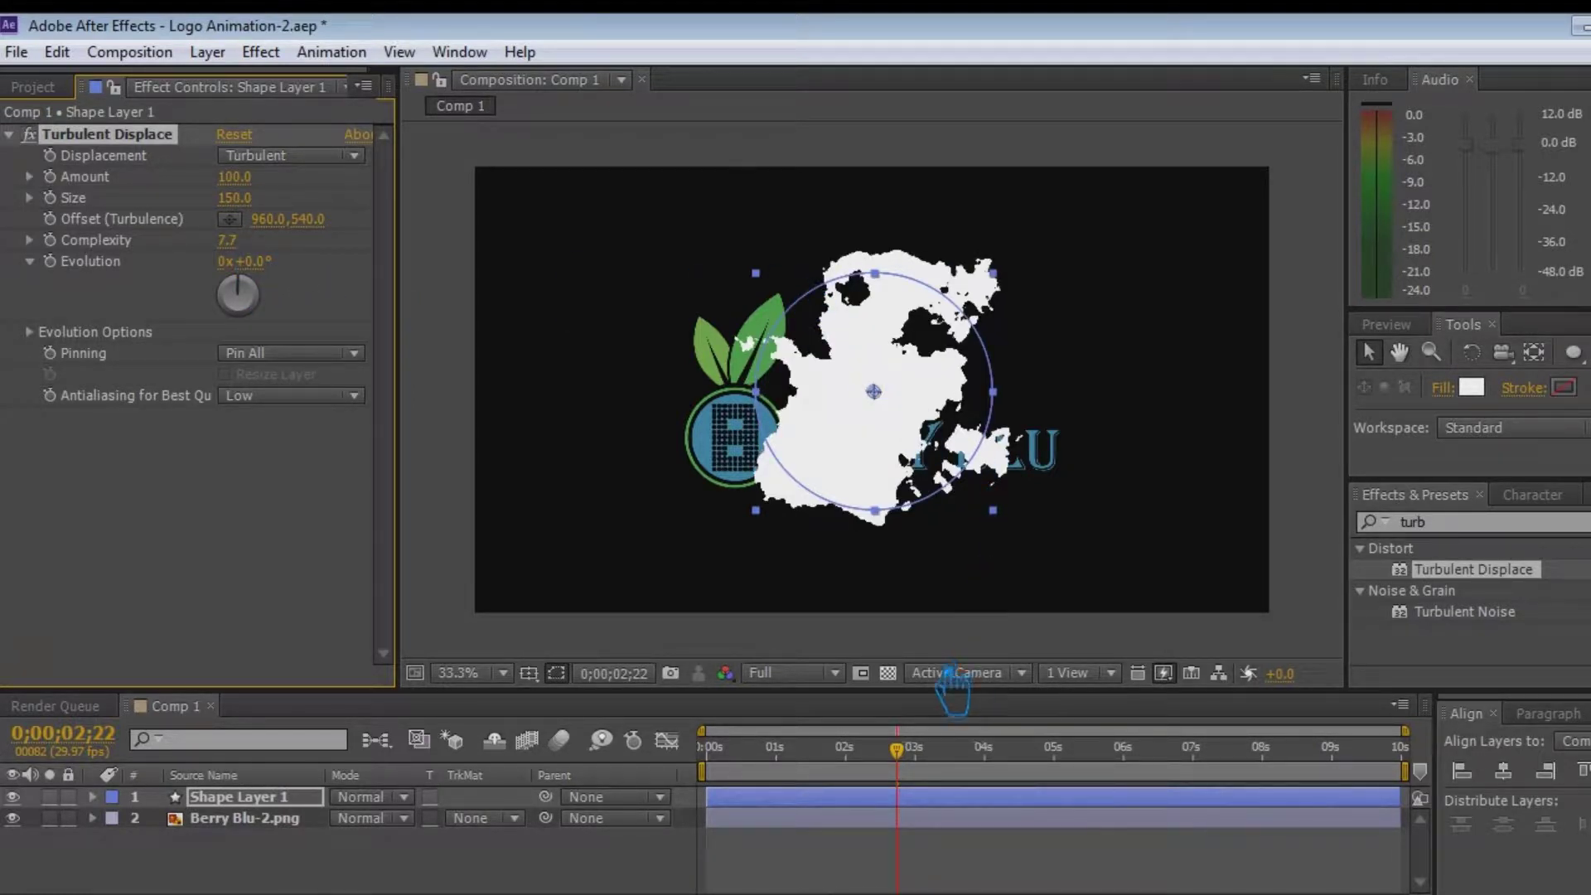
left_click_drag(246, 251, 858, 750)
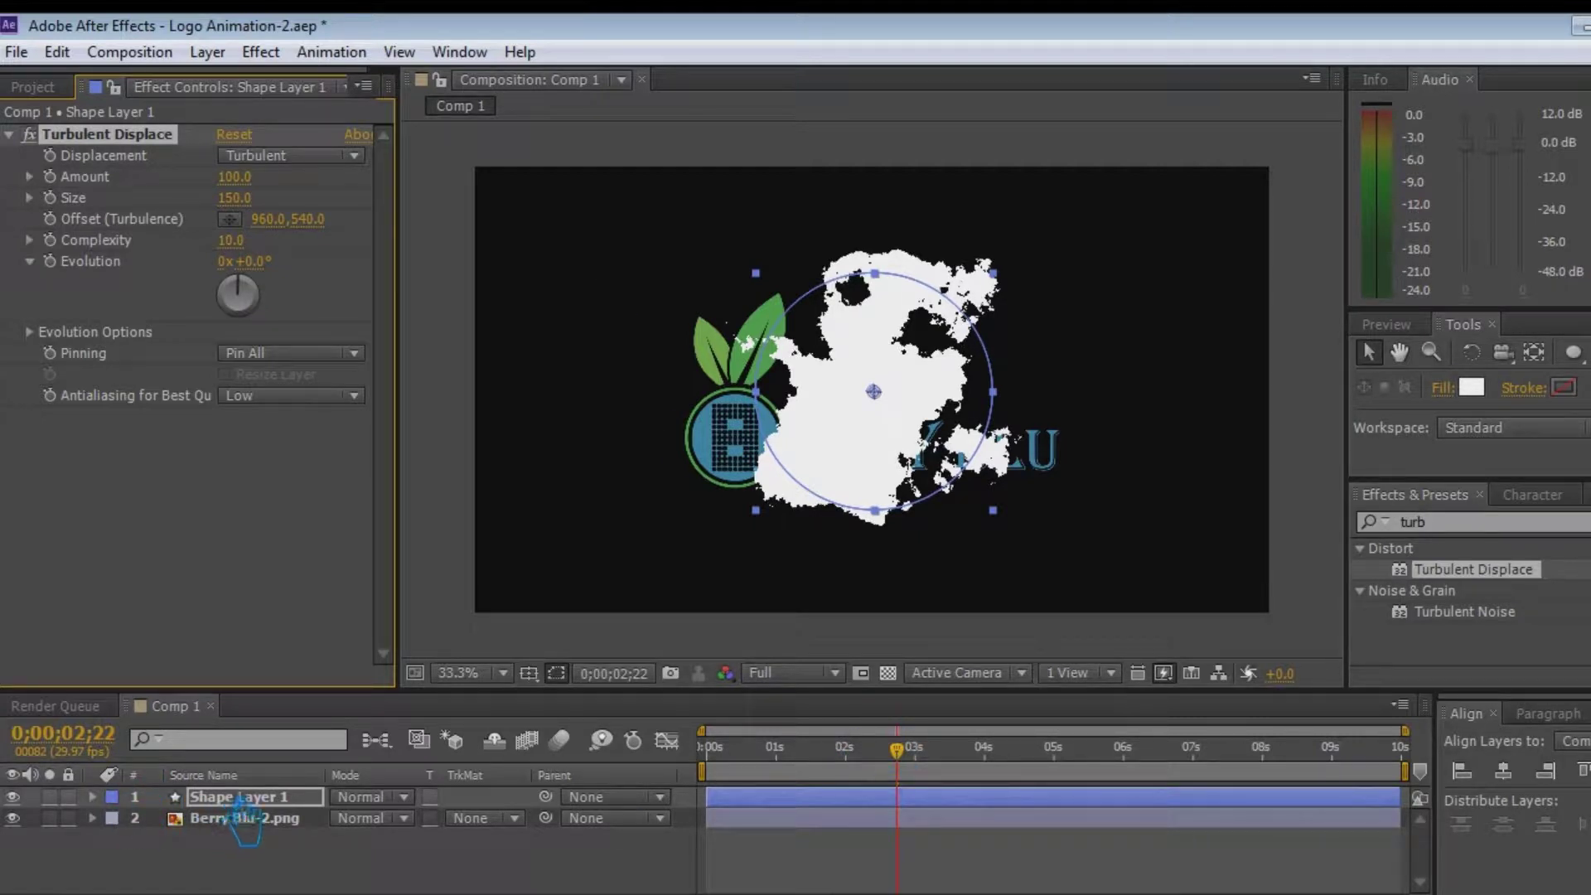
left_click(240, 847)
left_click(246, 801)
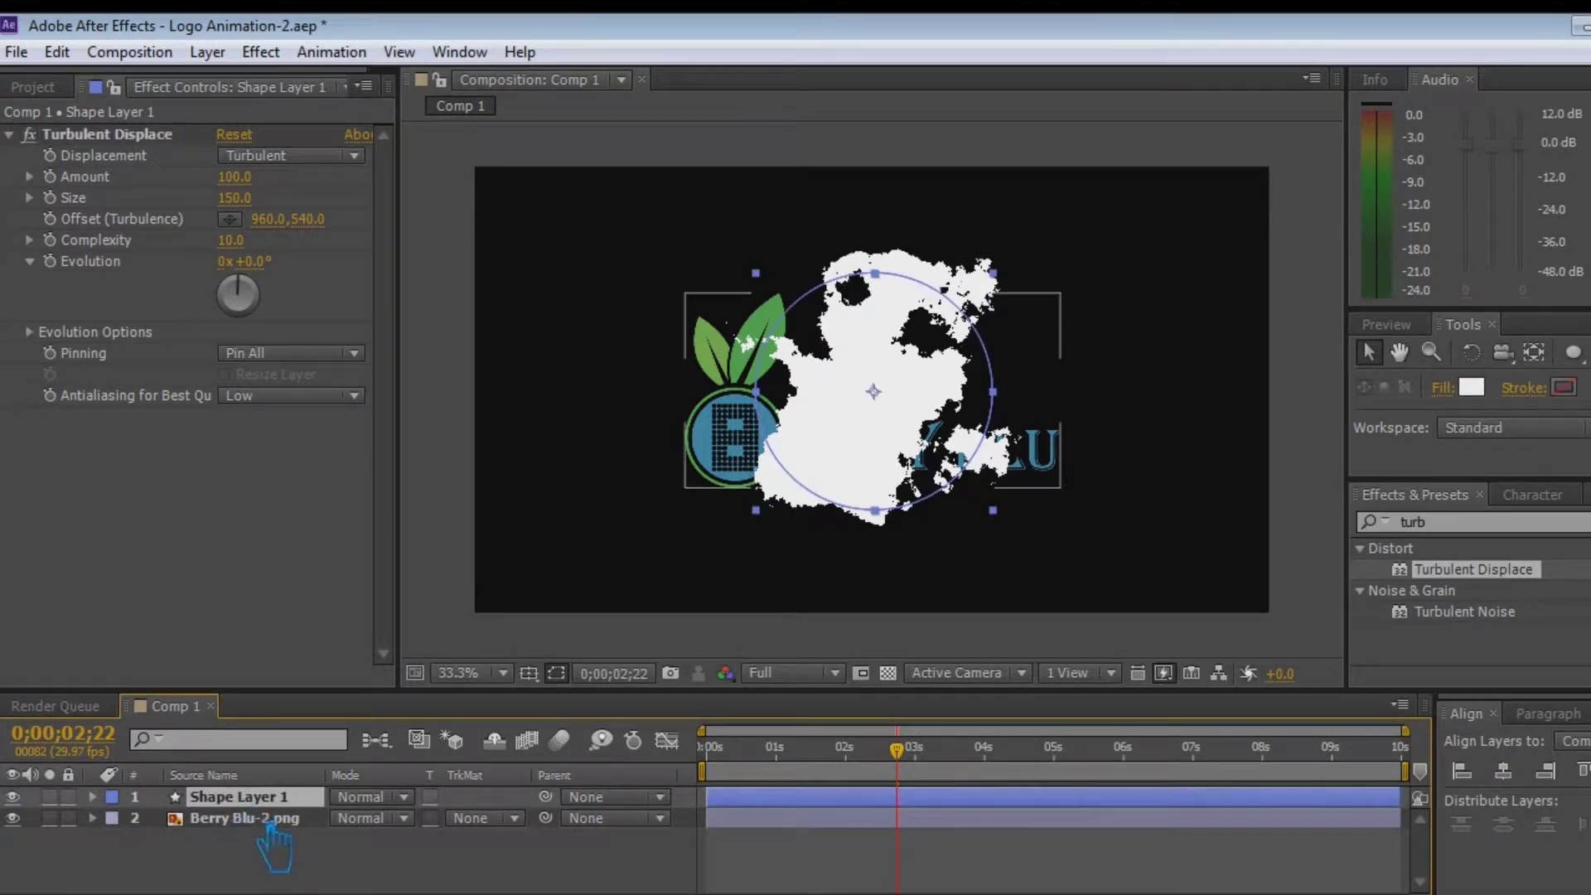
key("ctrl+s")
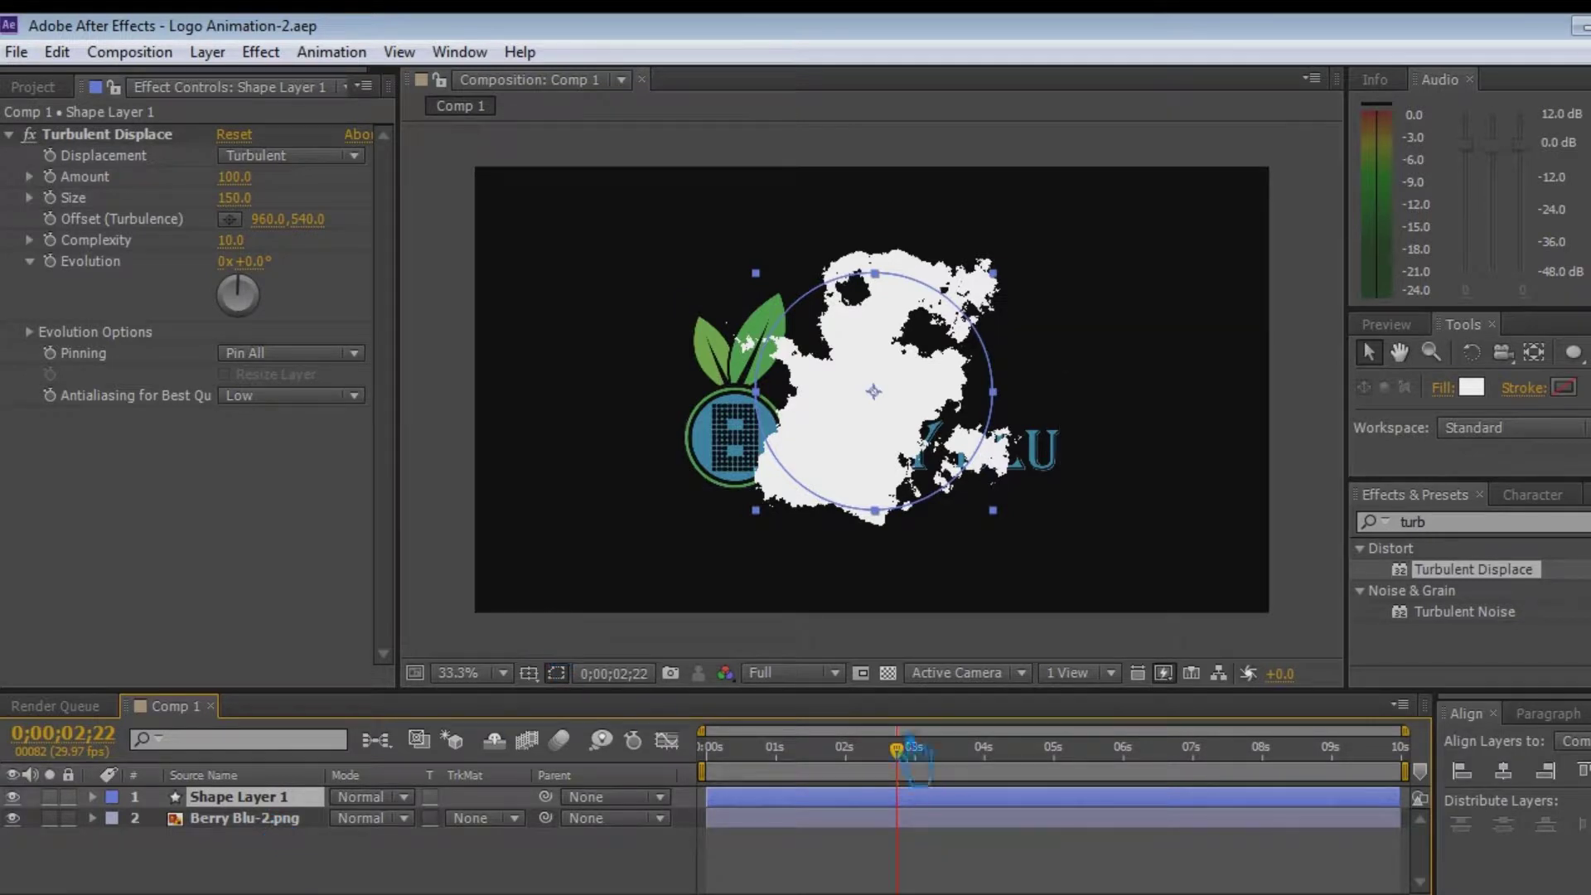
Set the Berry Blu-2.png layer's track matte to Alpha, using the circle above it, and save the project
left_click(513, 818)
left_click(596, 711)
key("ctrl+s")
Preview the logo reveal from the start to 5 seconds and set the Turbulent Displace size to 100
key("Home")
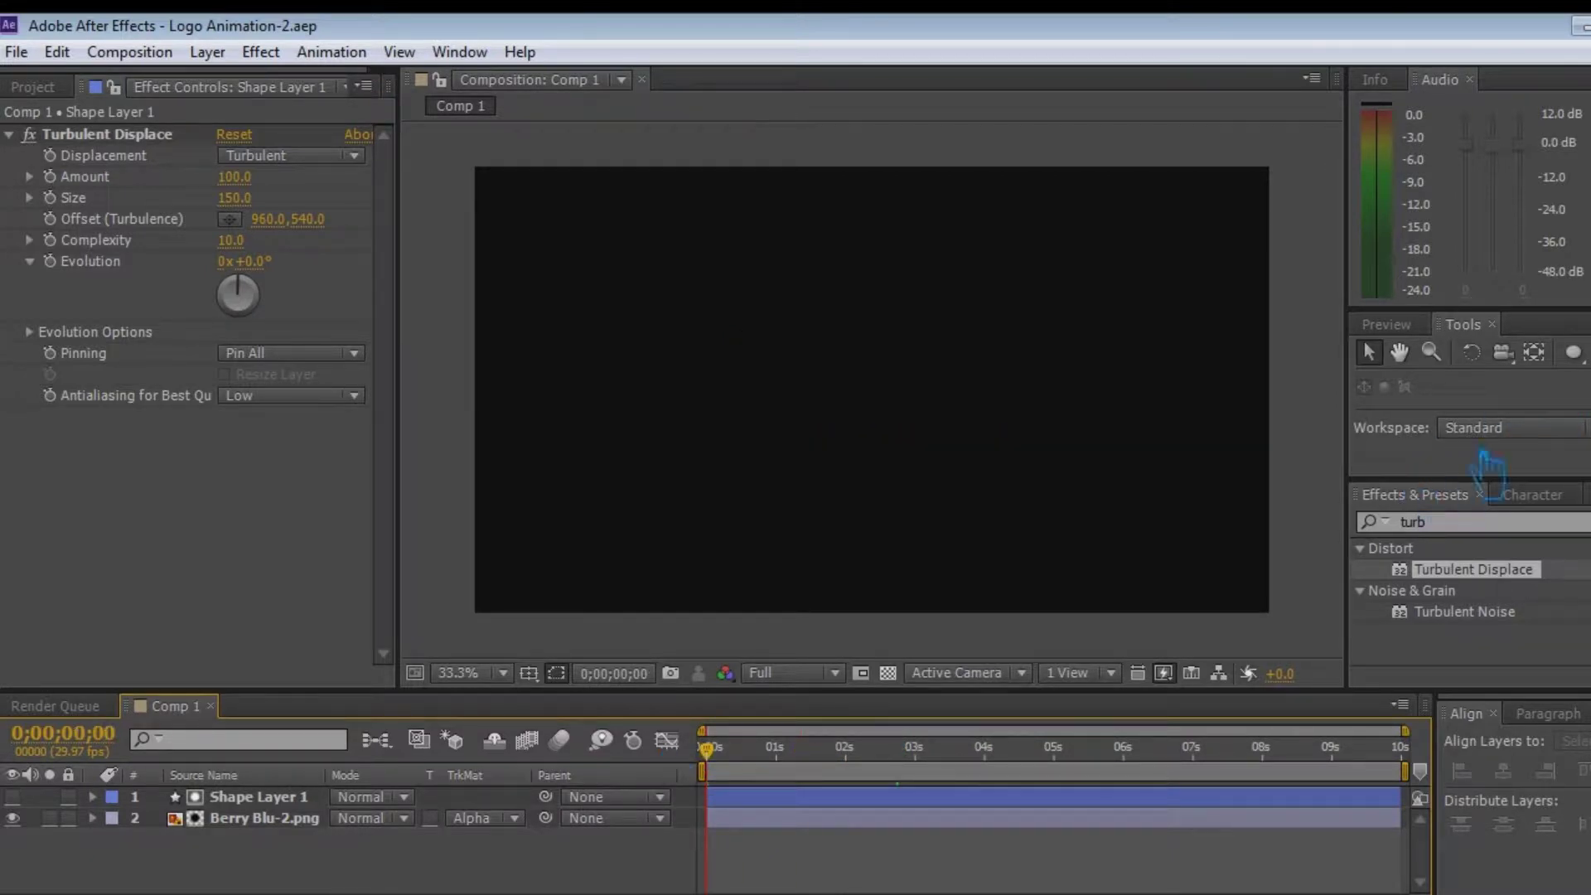
left_click(1386, 324)
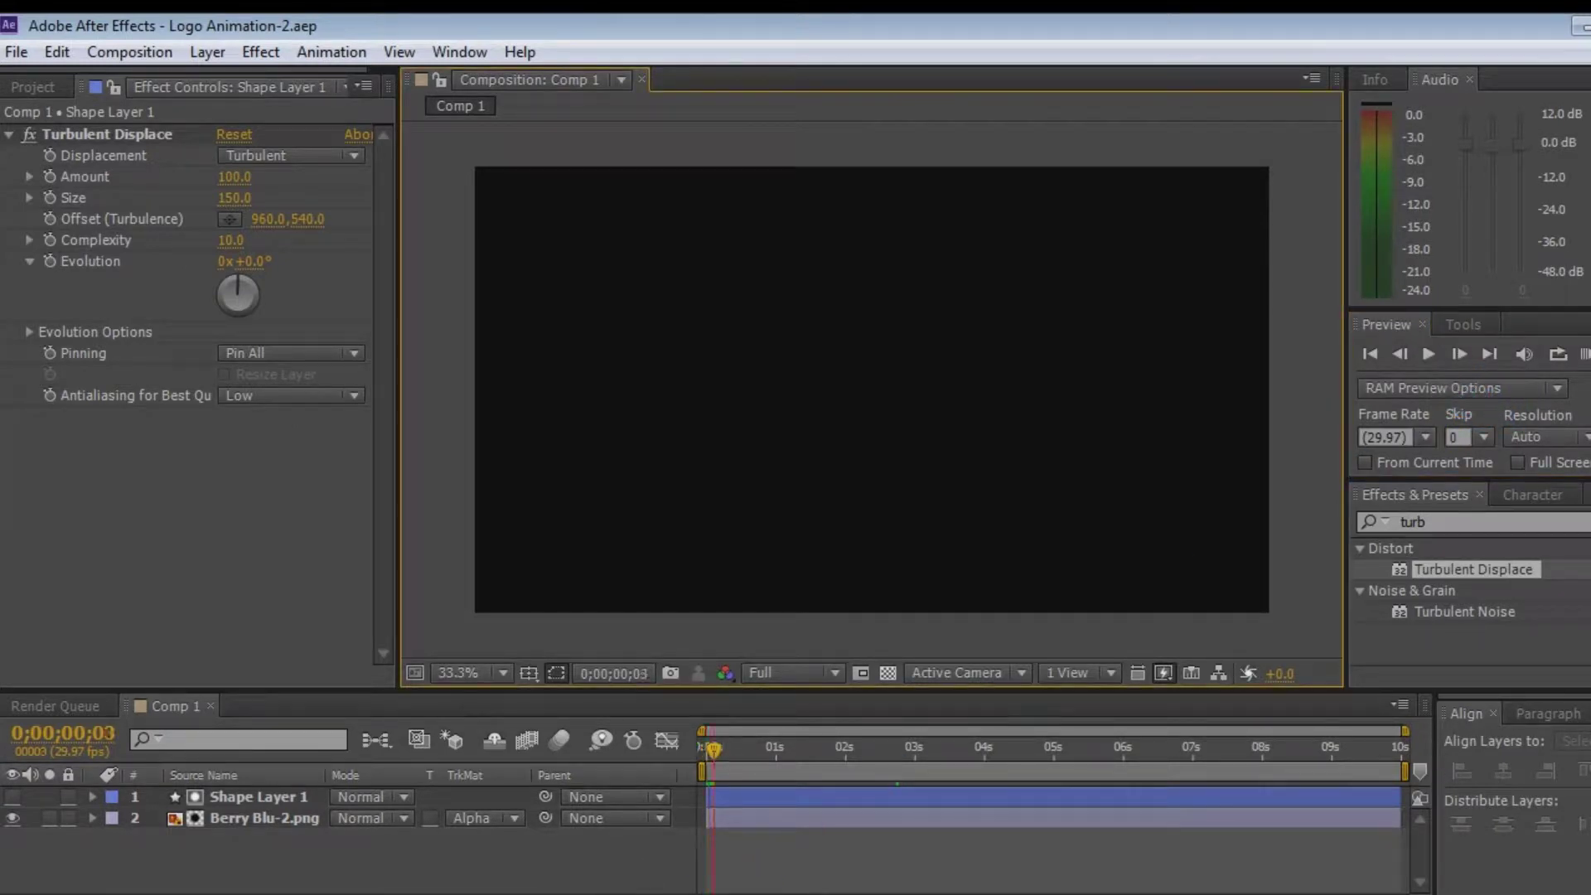
left_click_drag(743, 758, 983, 766)
left_click(1054, 749)
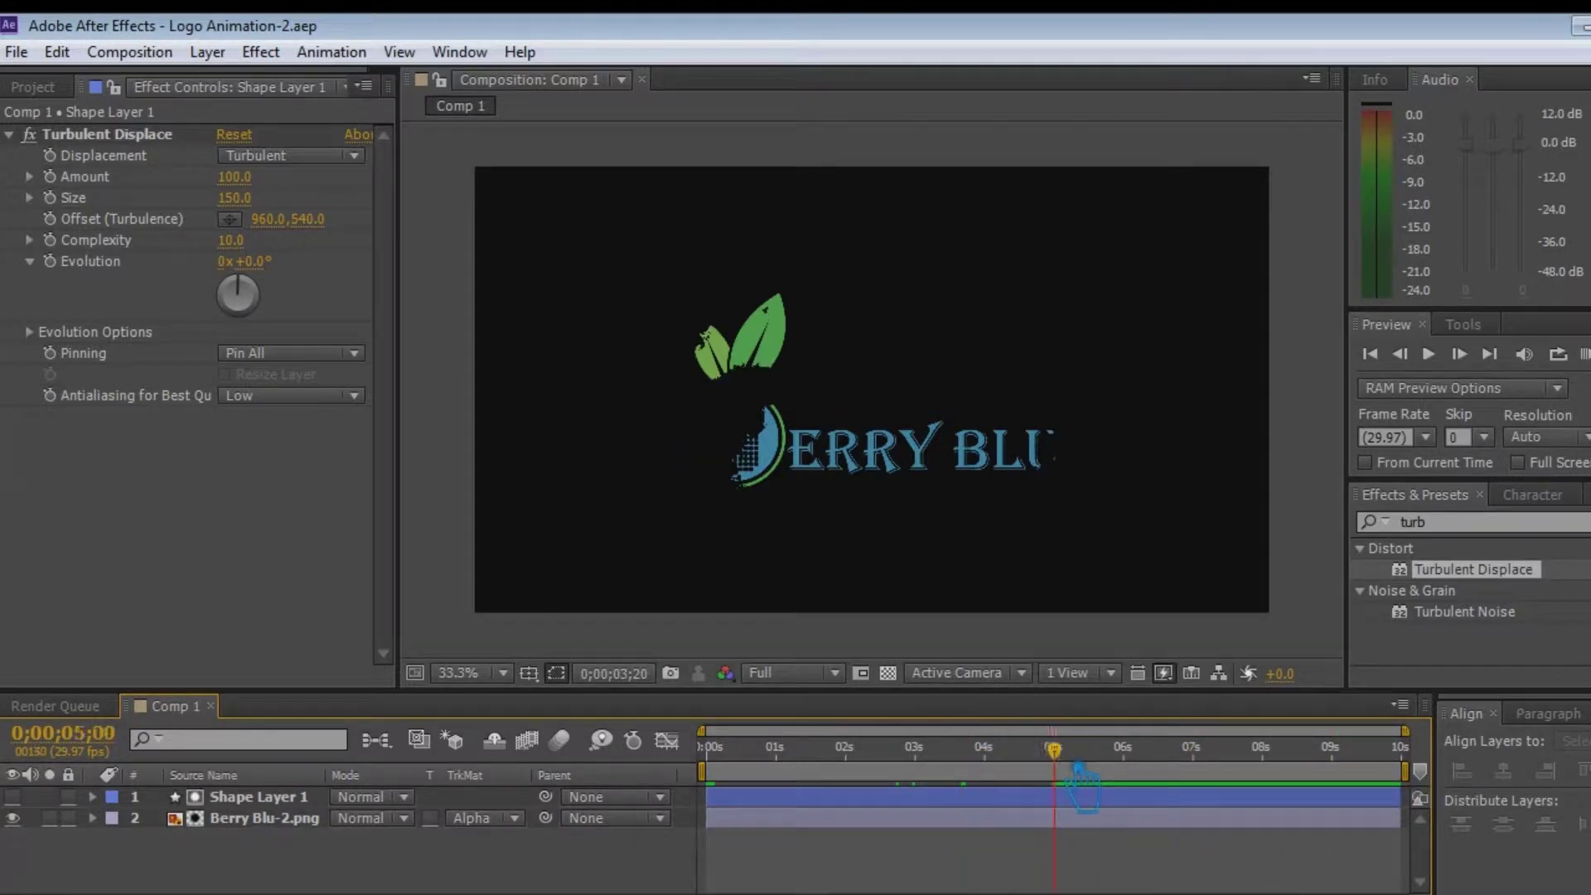
left_click(237, 199)
type("100")
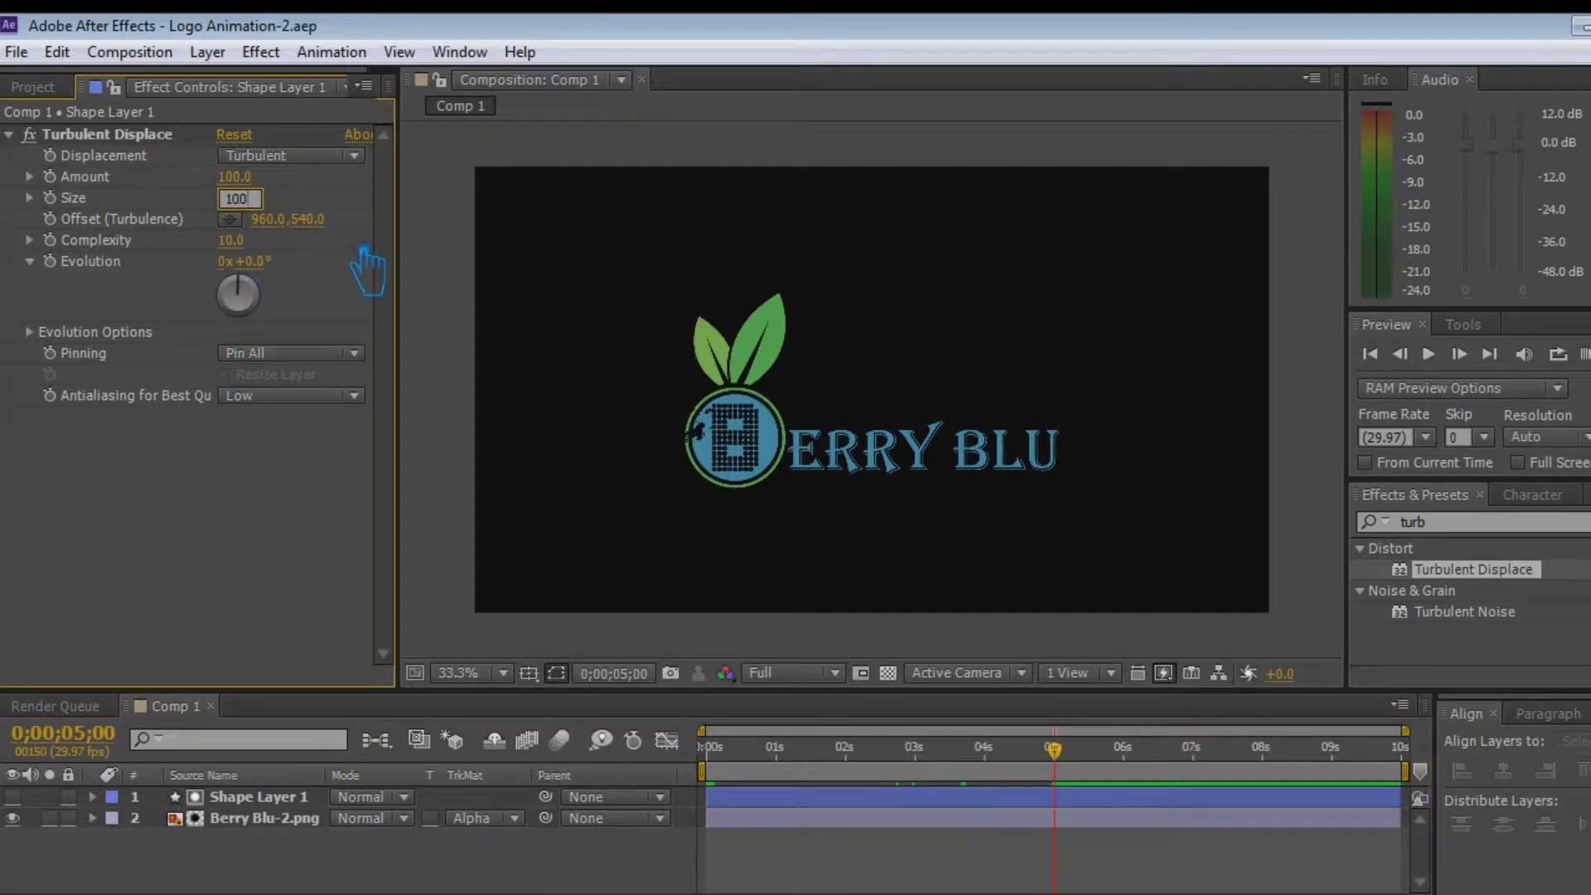
key("Return")
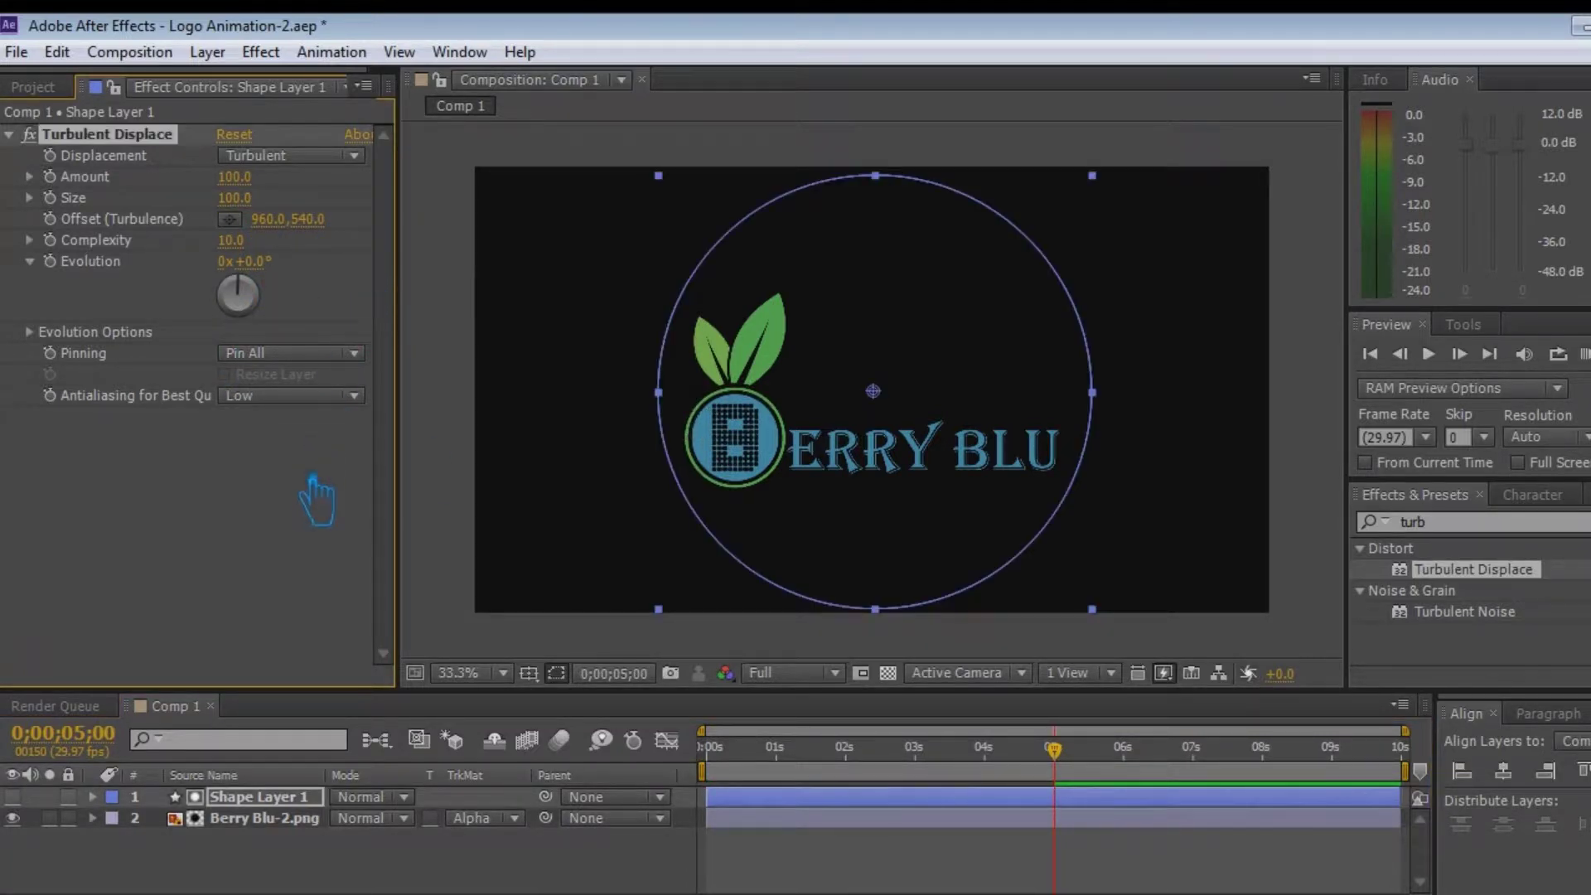
left_click(963, 750)
left_click_drag(985, 755, 912, 750)
left_click(558, 863)
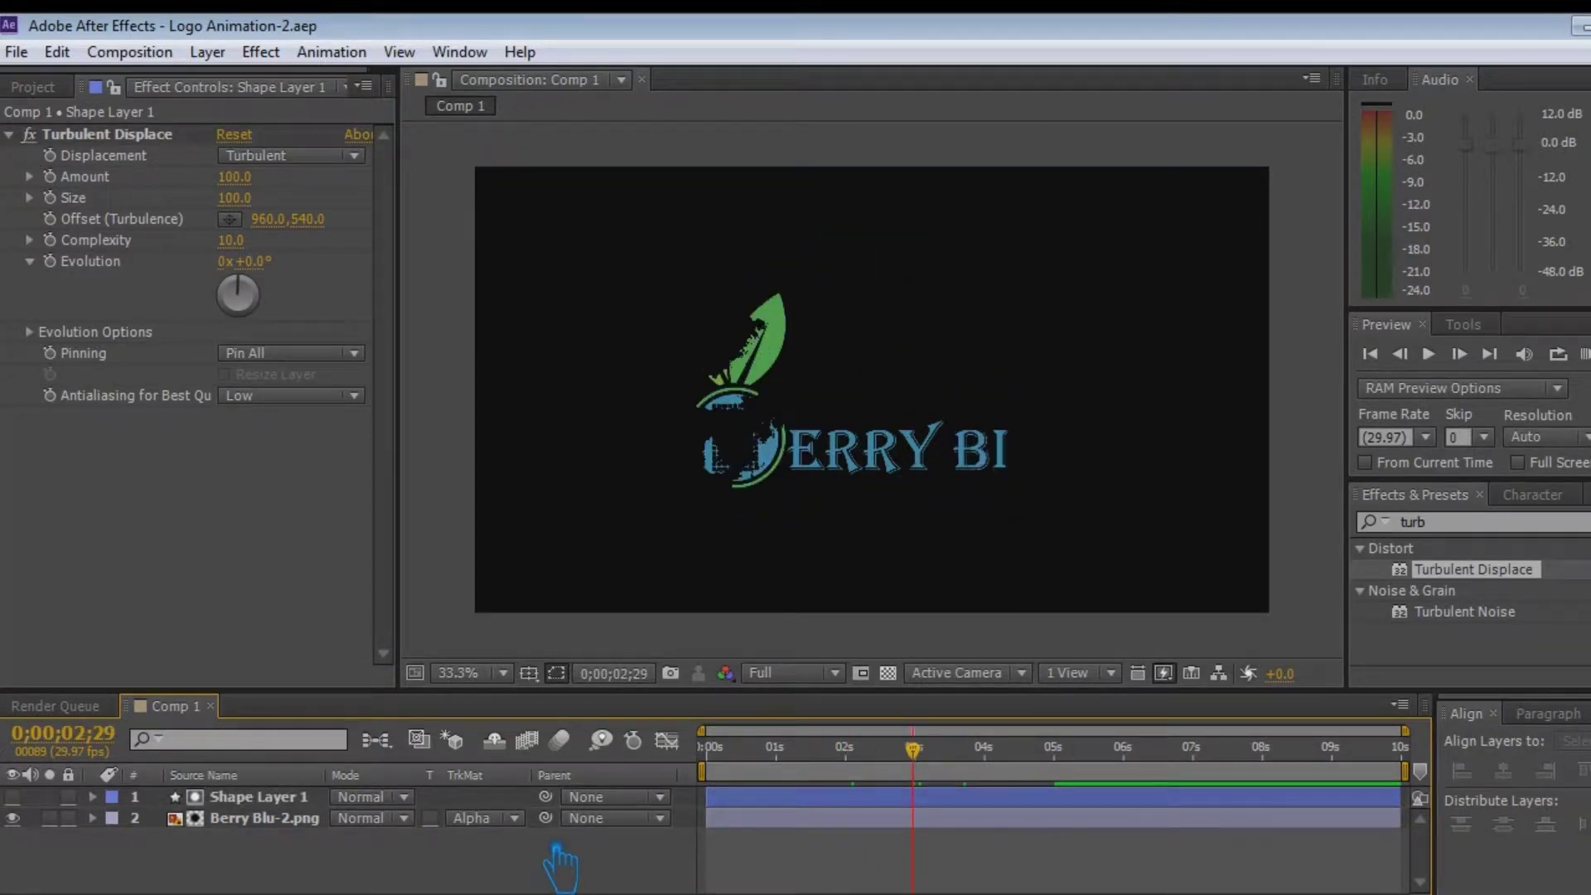
Pre-compose Shape Layer 1, keeping the suggested composition settings
left_click(240, 797)
right_click(236, 797)
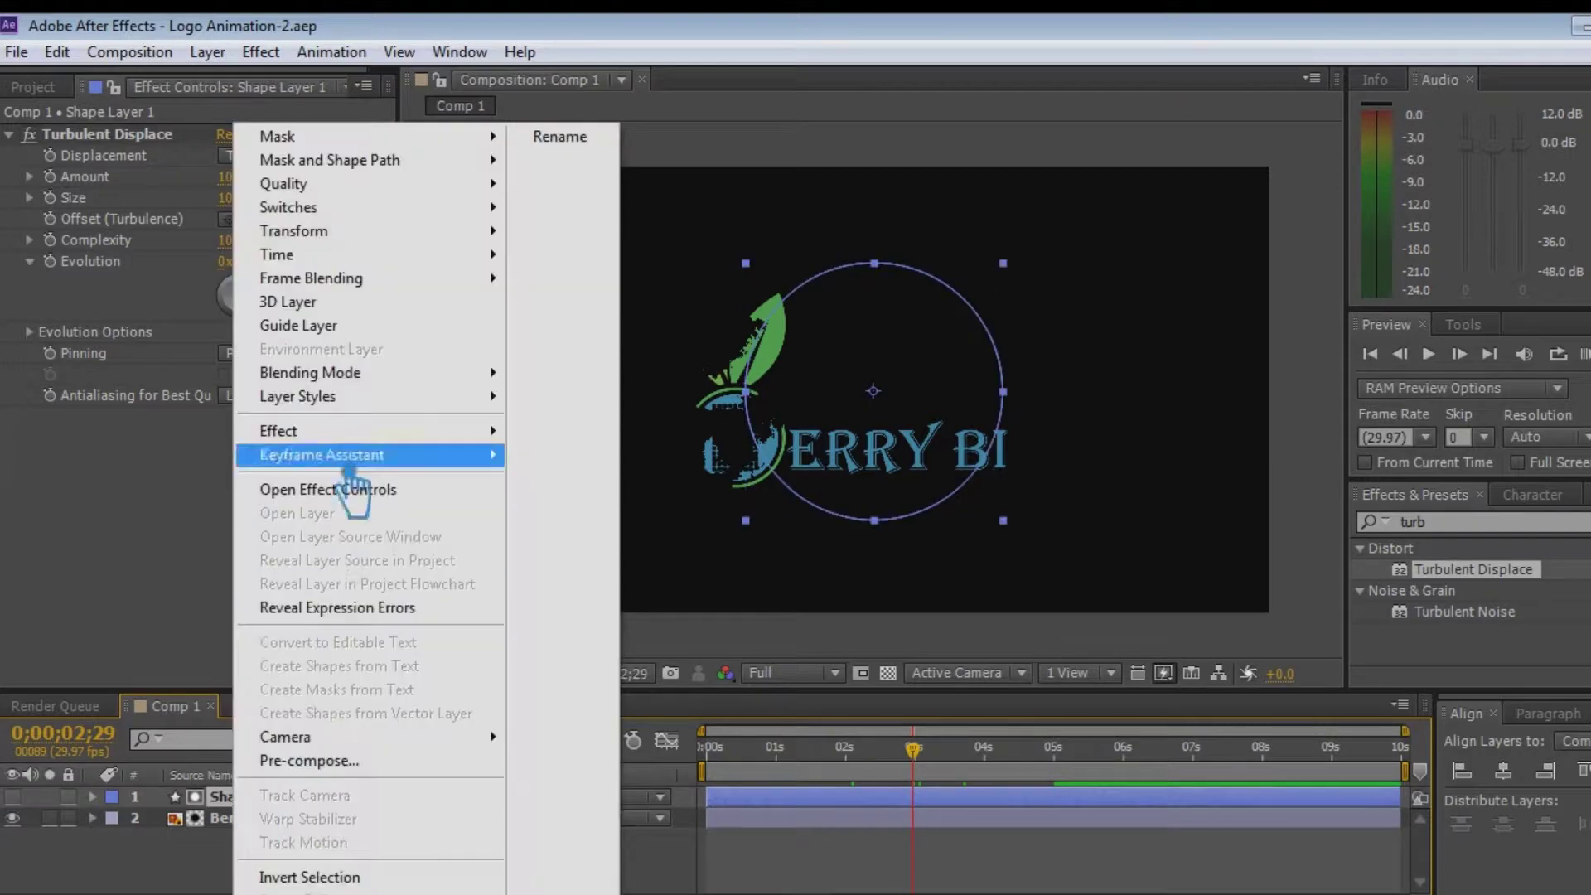
left_click(365, 760)
key("Return")
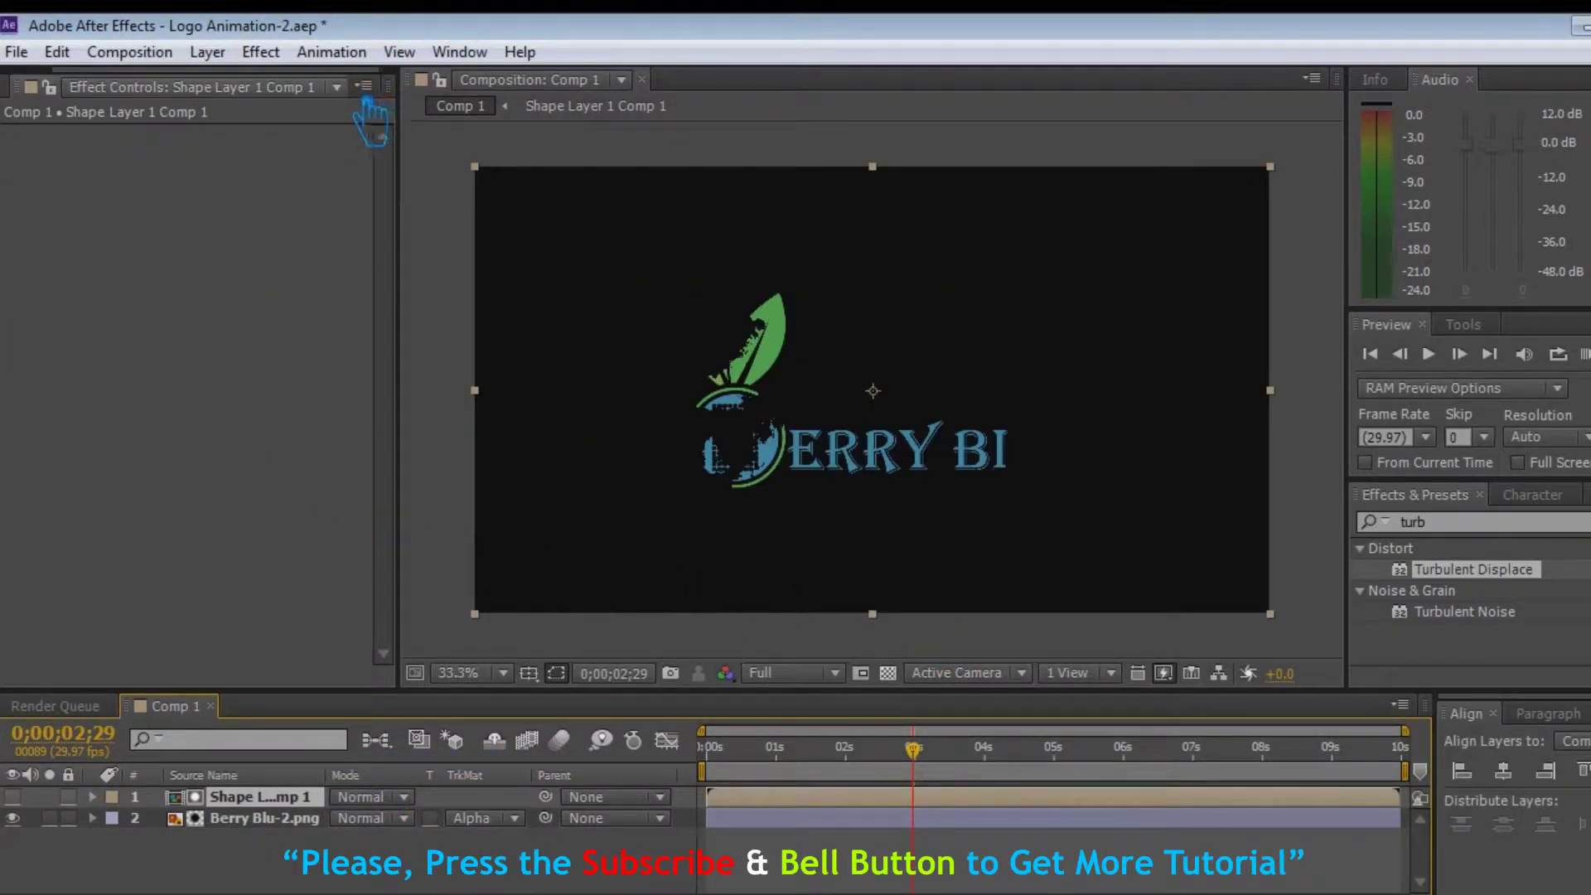
Pre-compose the matte composition and the Berry Blu-2.png layer together as Logo-1, moving all attributes
left_click(346, 866)
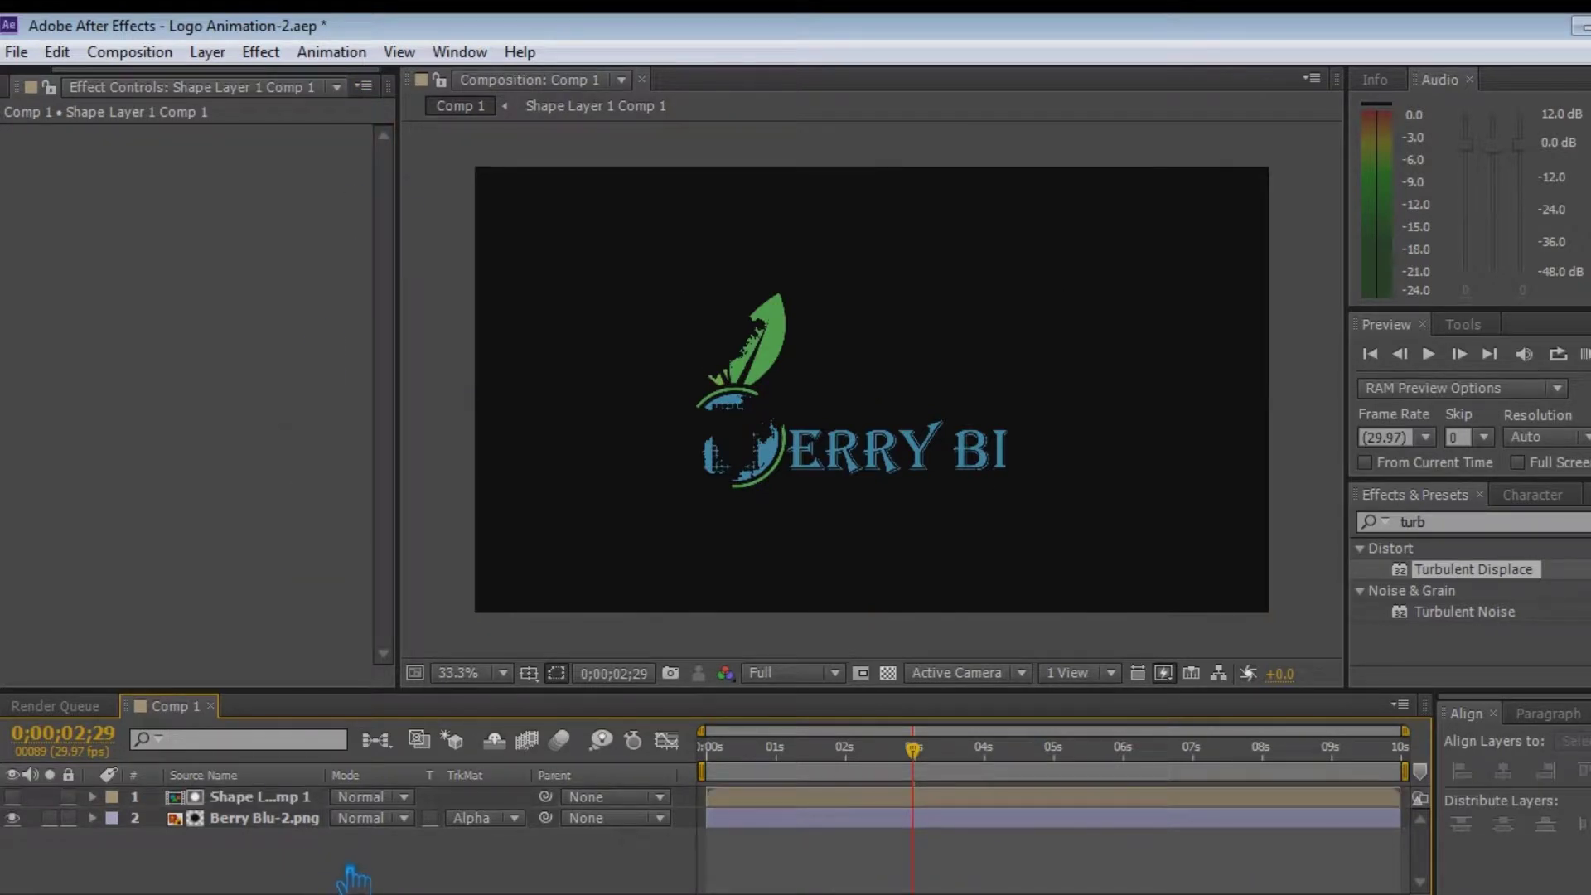
left_click_drag(337, 881, 217, 794)
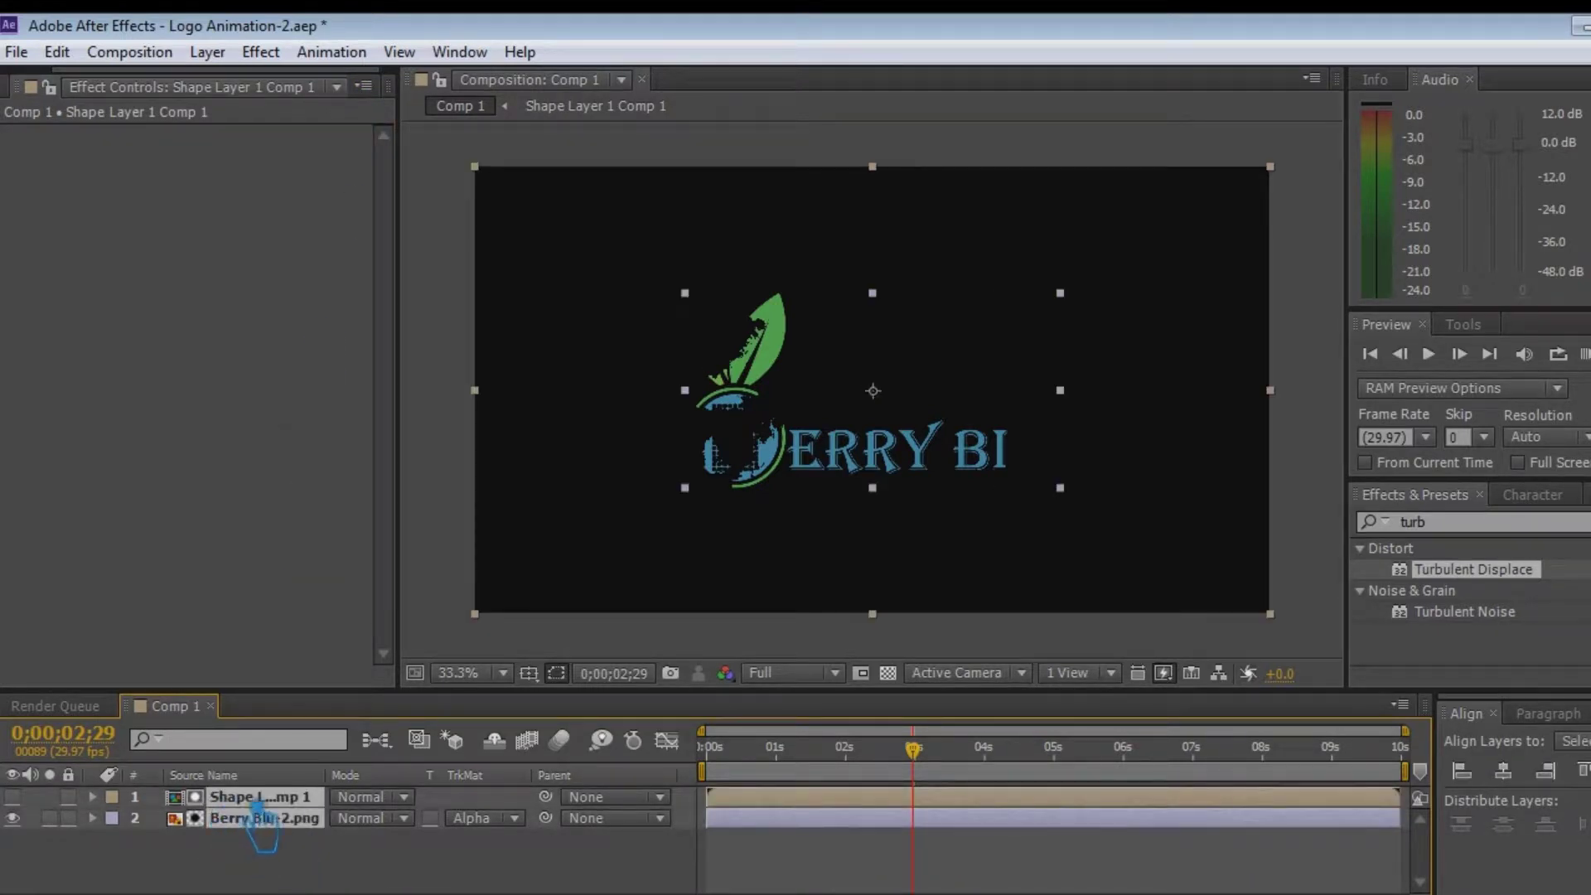
right_click(263, 806)
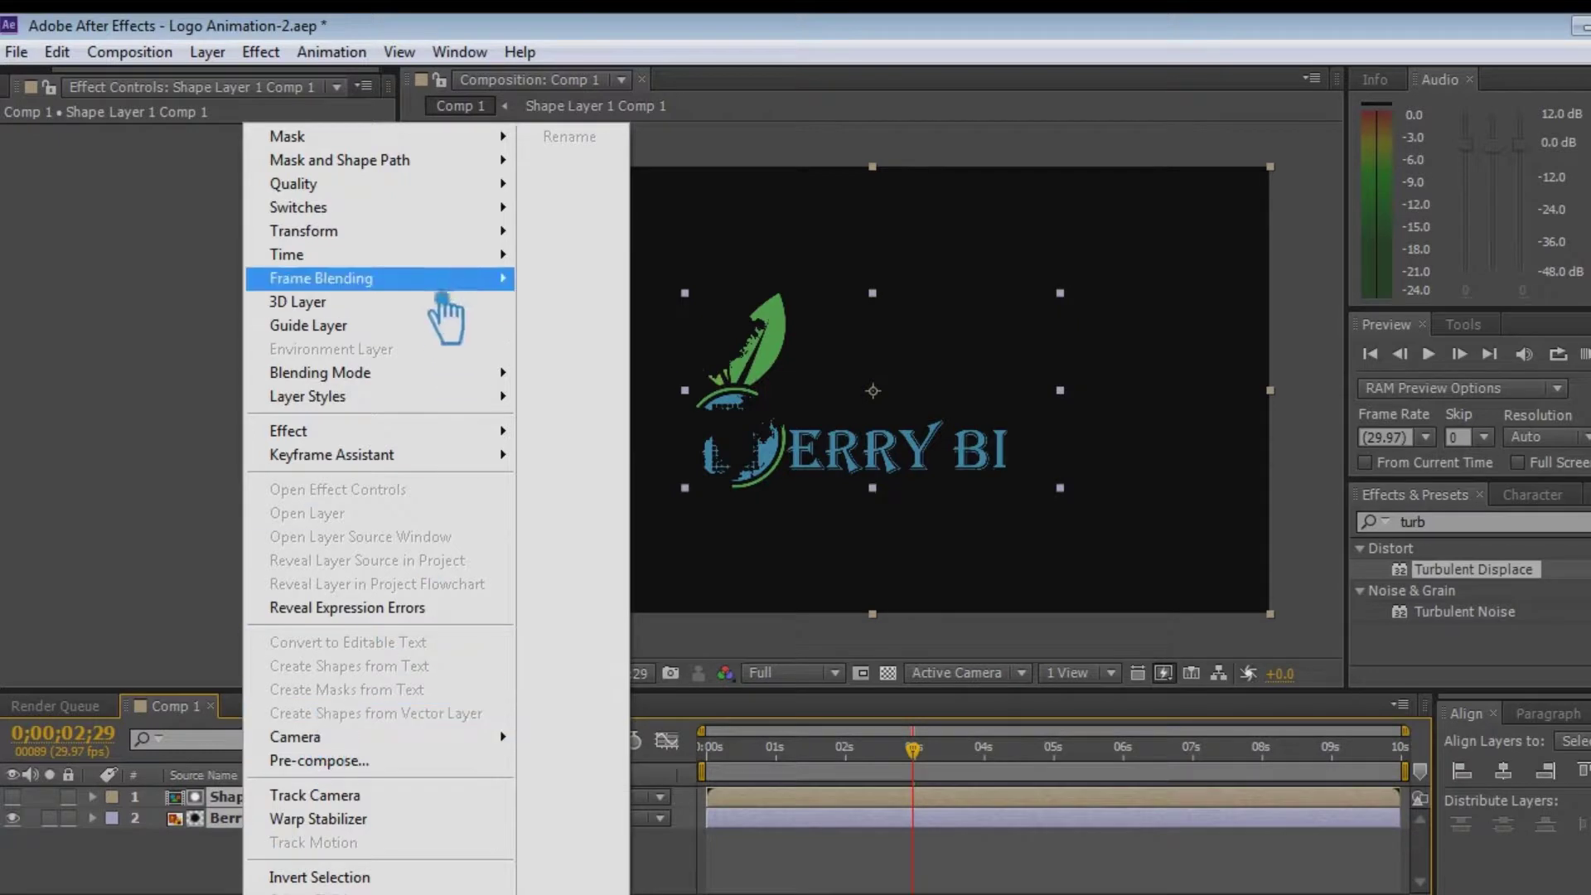
left_click(332, 761)
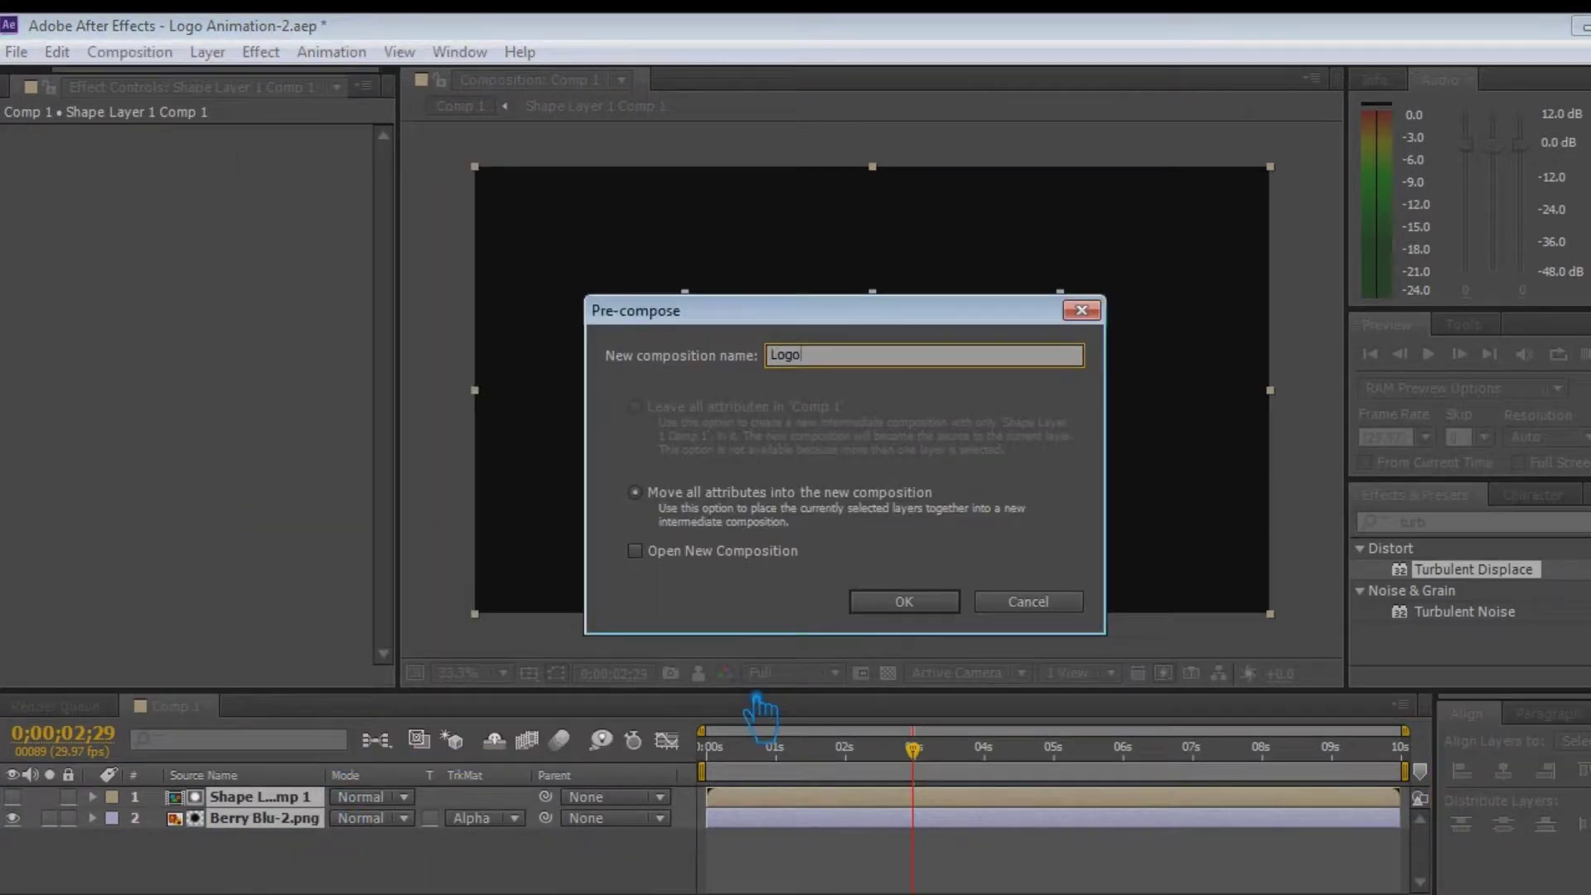
left_click(903, 602)
left_click(37, 80)
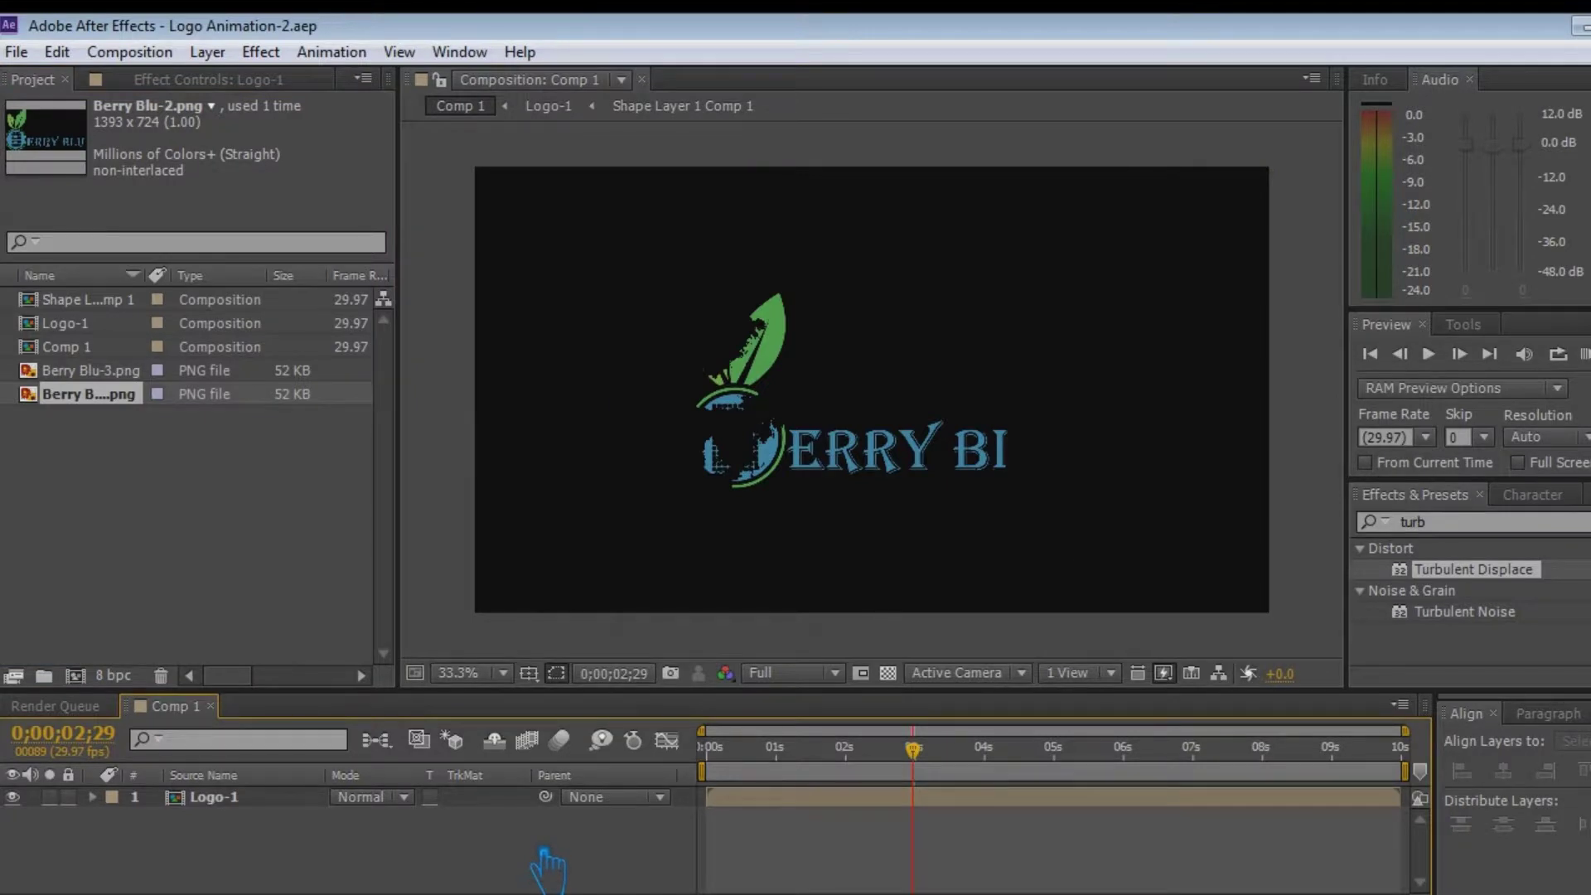
Duplicate the Logo-1 layer and set the lower copy's track matte to Alpha Inverted
mouse_move(913, 750)
left_mouse_down()
mouse_move(1020, 750)
mouse_move(875, 762)
mouse_move(899, 750)
left_mouse_up()
left_click(274, 797)
key("ctrl+d")
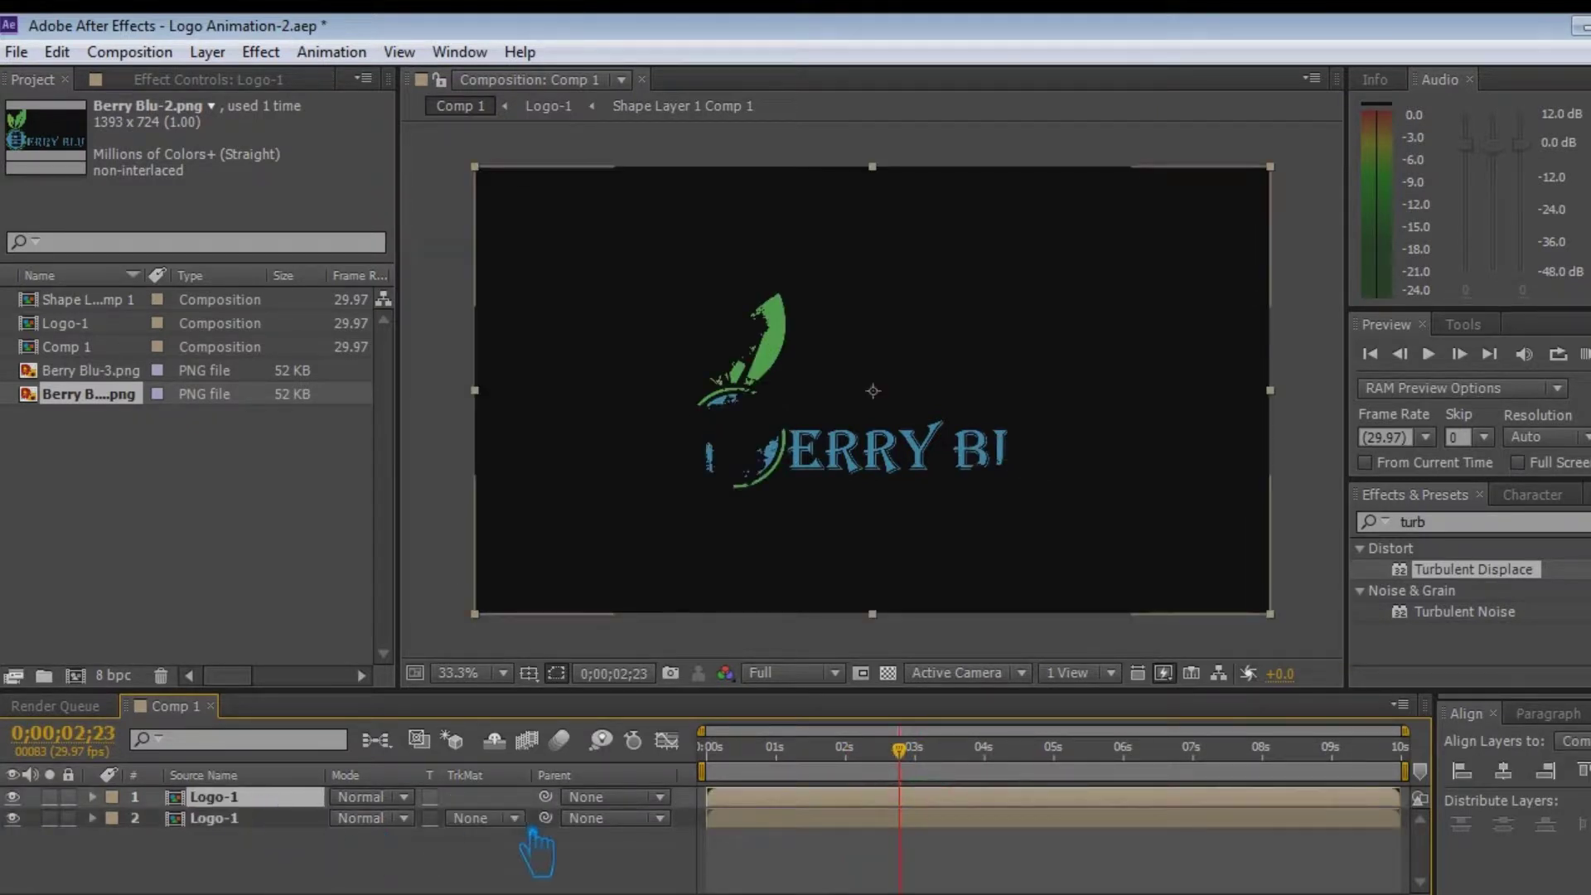
left_click(484, 818)
left_click(580, 745)
Shift the upper Logo-1 layer about 10 frames later in time and scrub through the result
left_click(748, 750)
left_click_drag(798, 801, 824, 803)
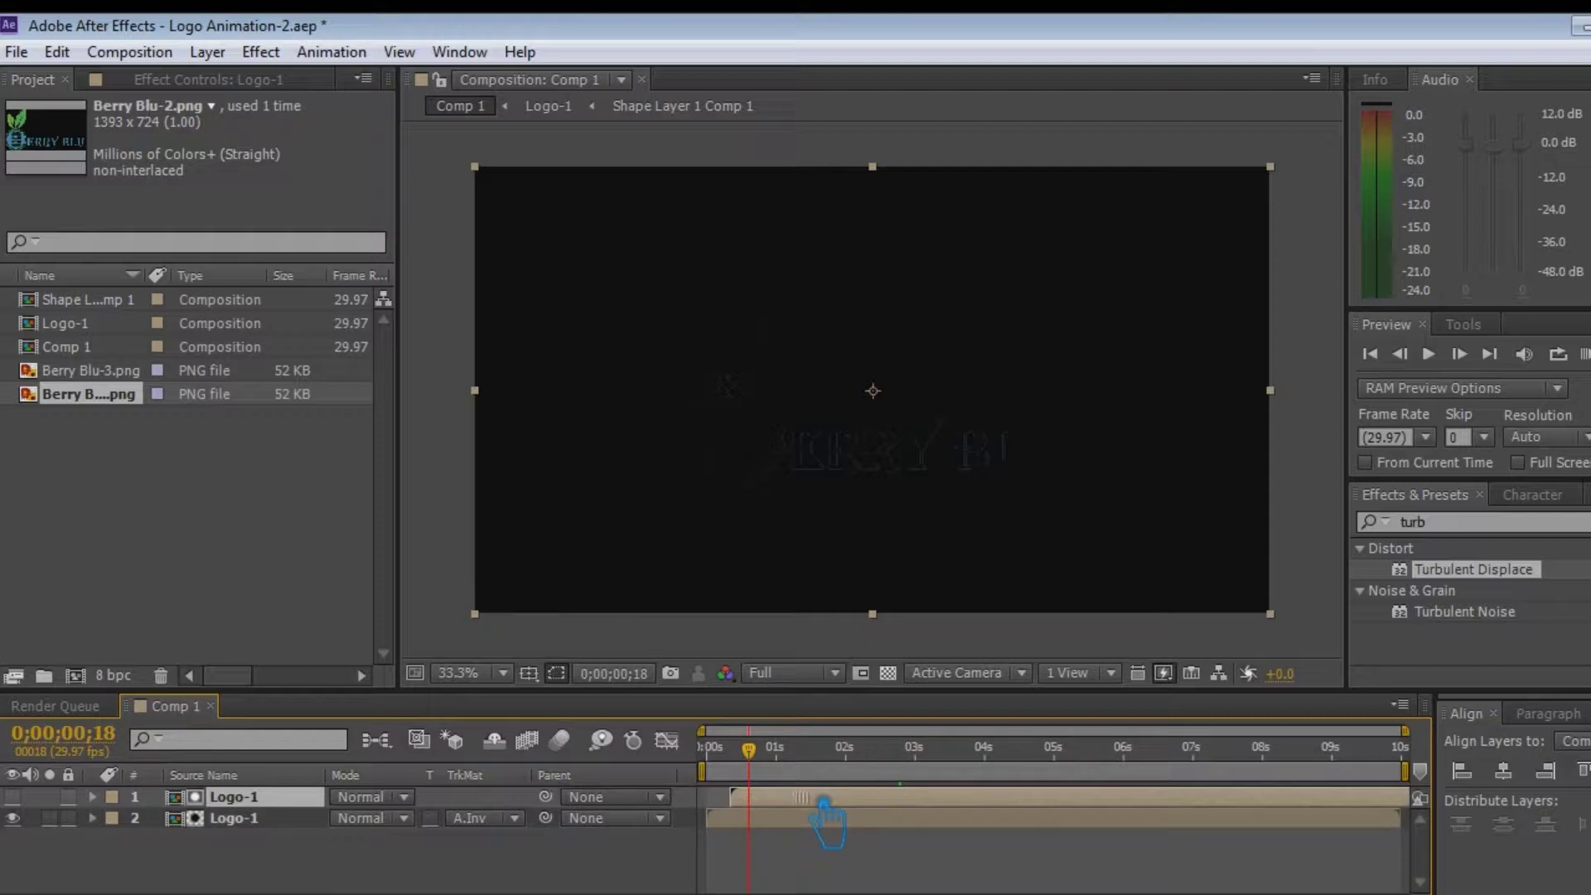
left_click_drag(748, 749, 1100, 770)
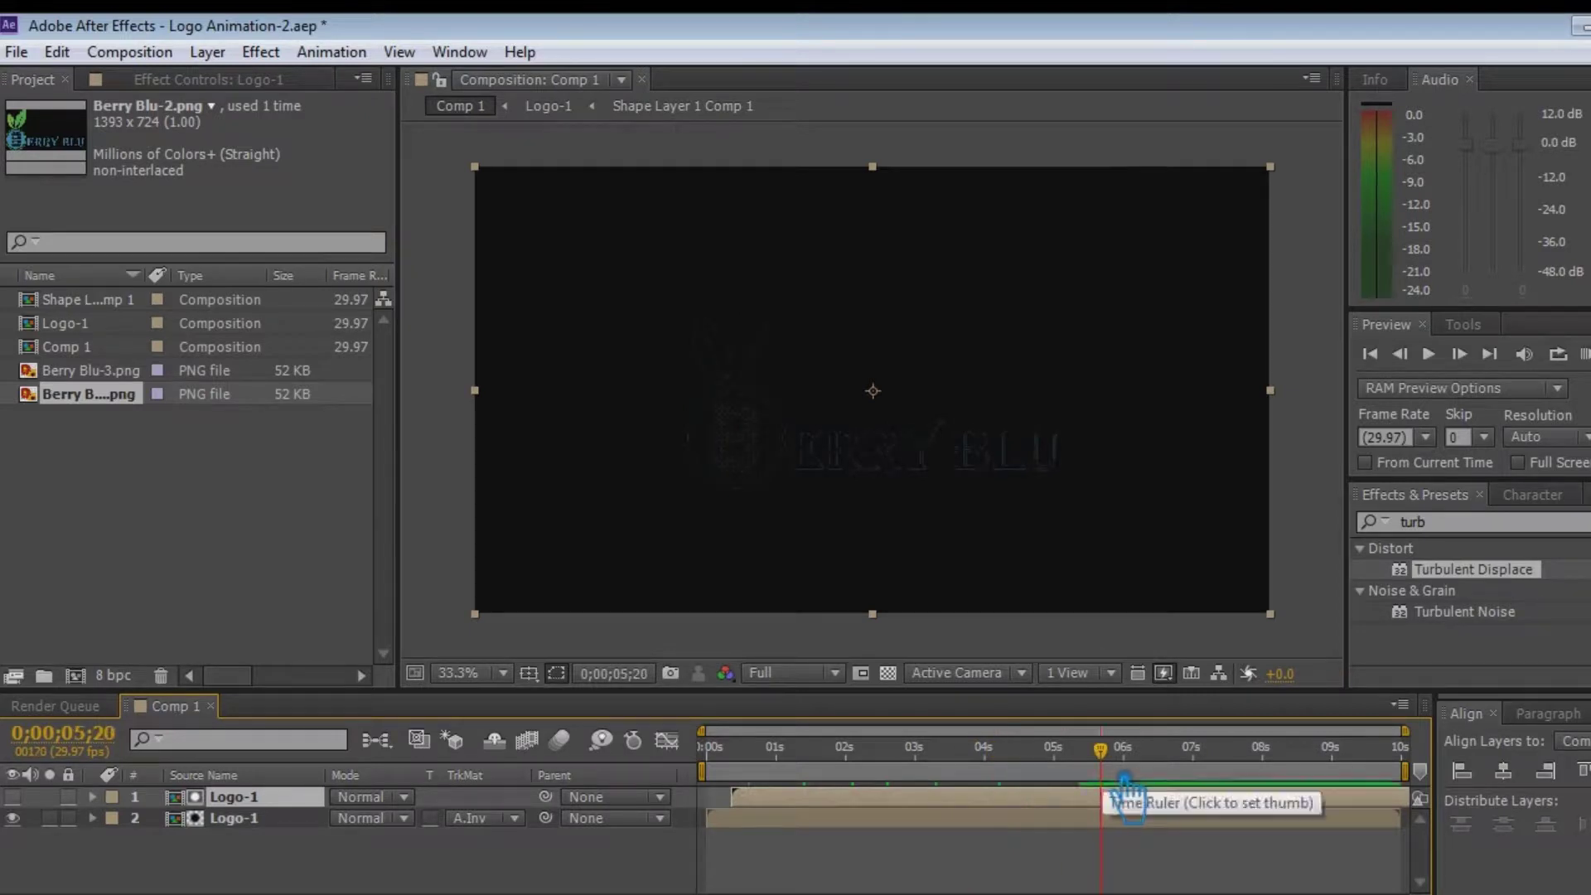
Pre-compose both Logo-1 layers into a new composition named Logo-2, moving all attributes
left_click_drag(287, 851, 253, 802)
right_click(251, 814)
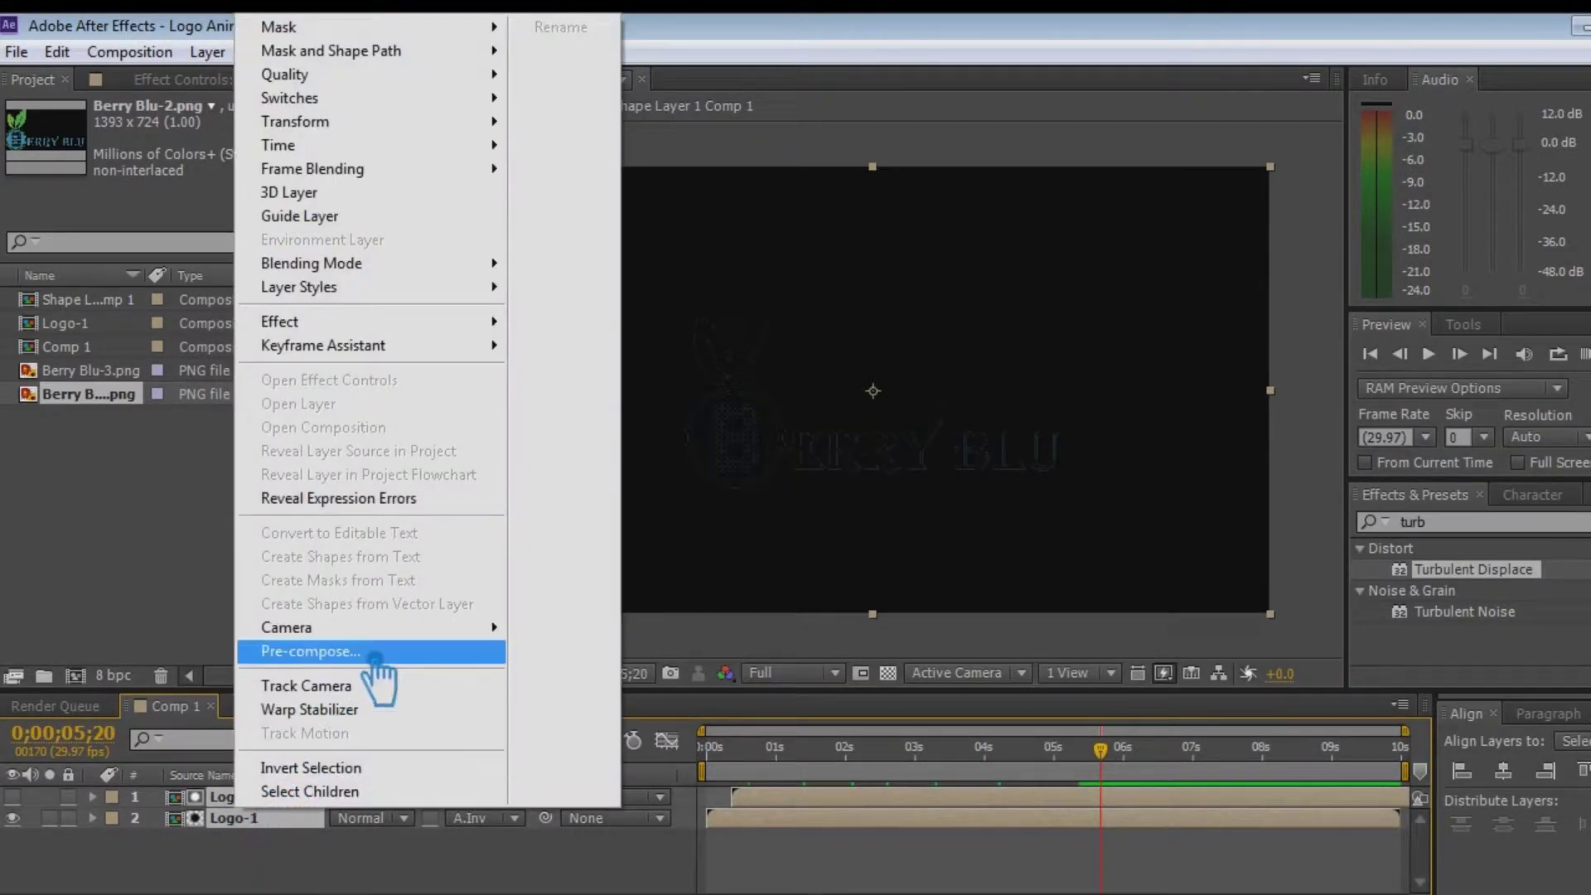
left_click(373, 653)
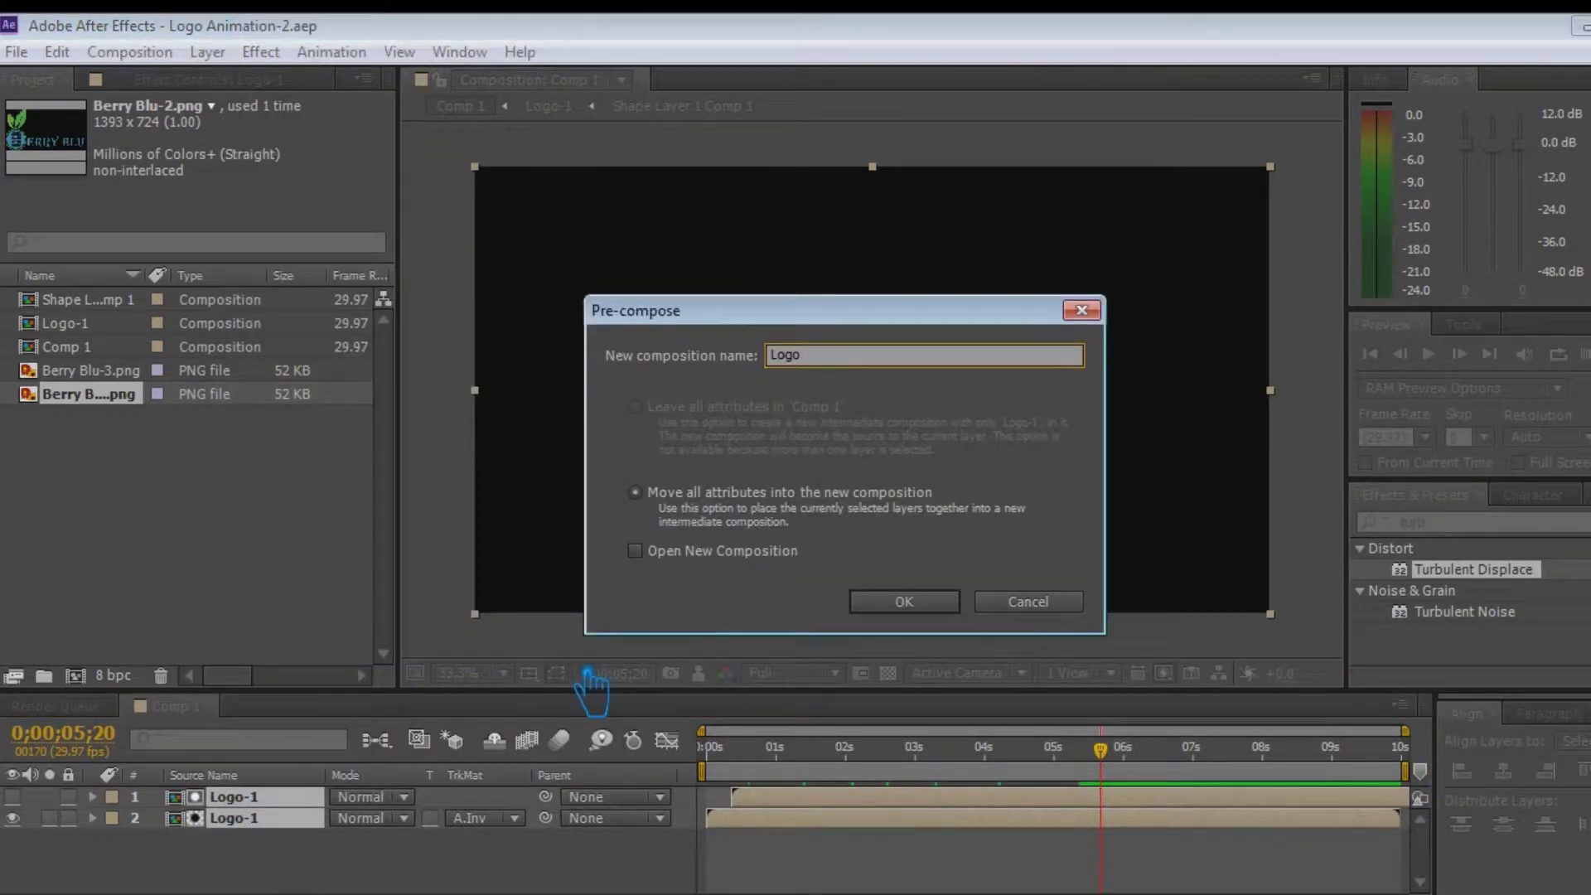
left_click(911, 605)
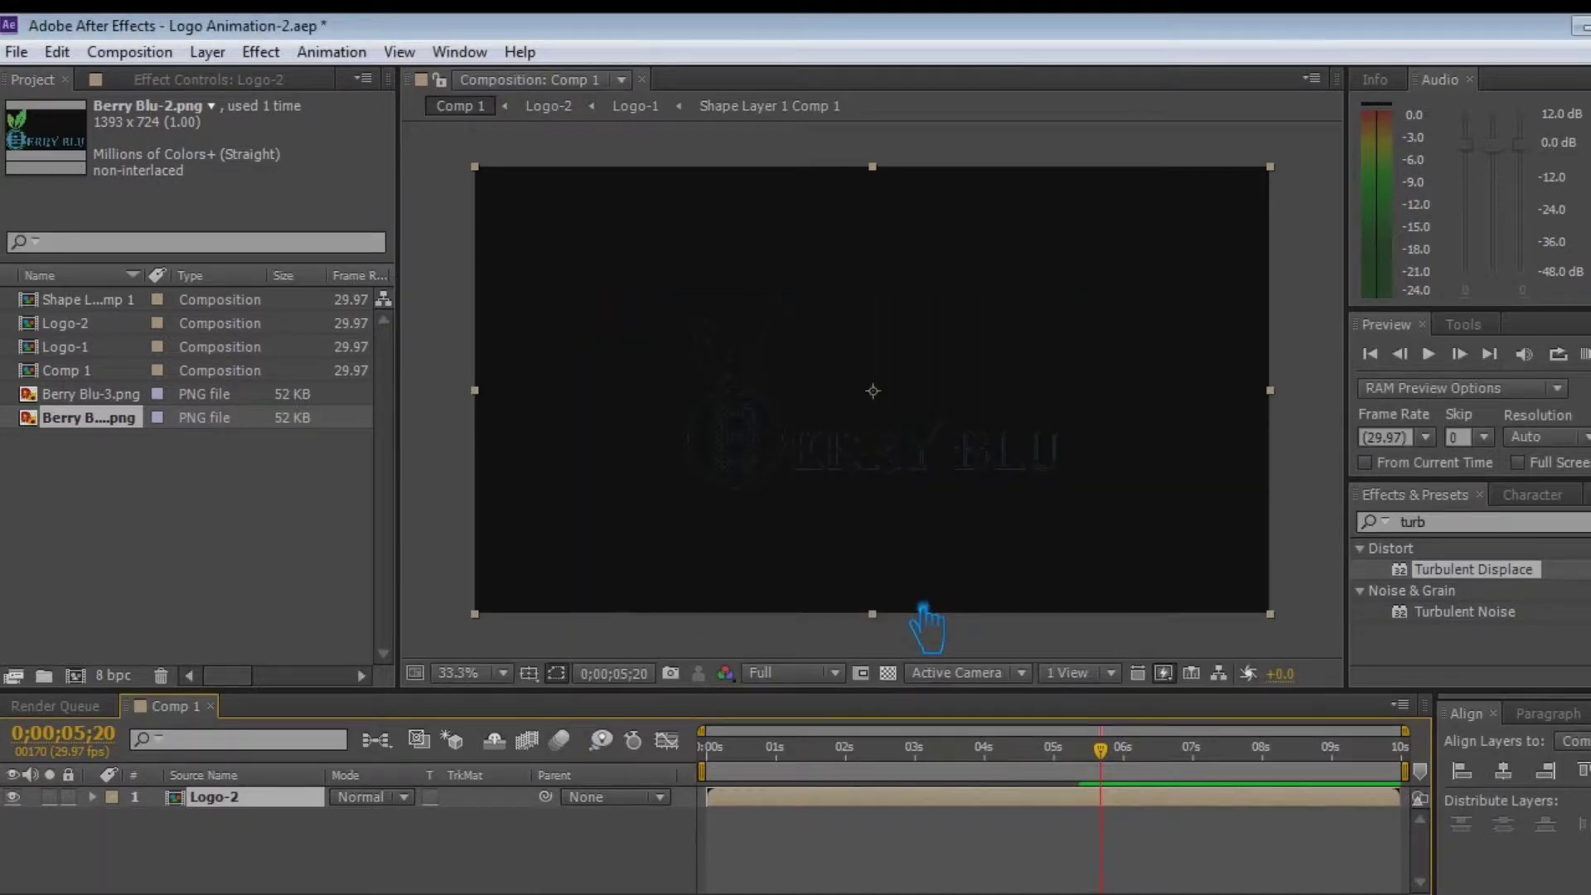
Add Shape Layer 1 Comp 1 above Logo-2, starting about 10 frames in, as its Alpha Inverted track matte
left_click(252, 800)
left_click_drag(83, 299, 236, 802)
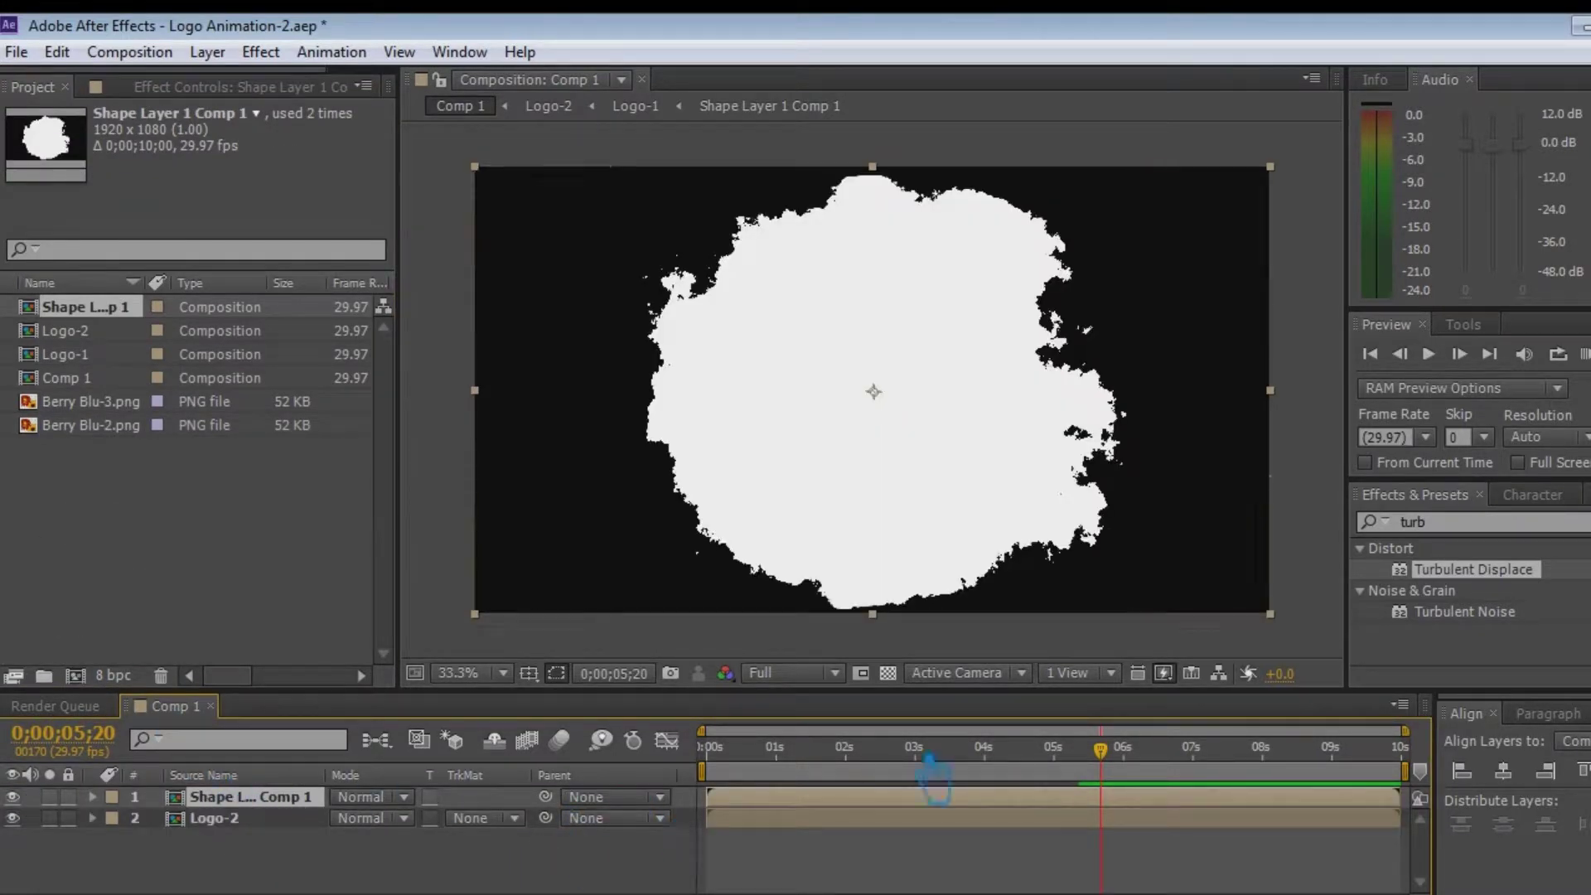
left_click(489, 818)
left_click(630, 737)
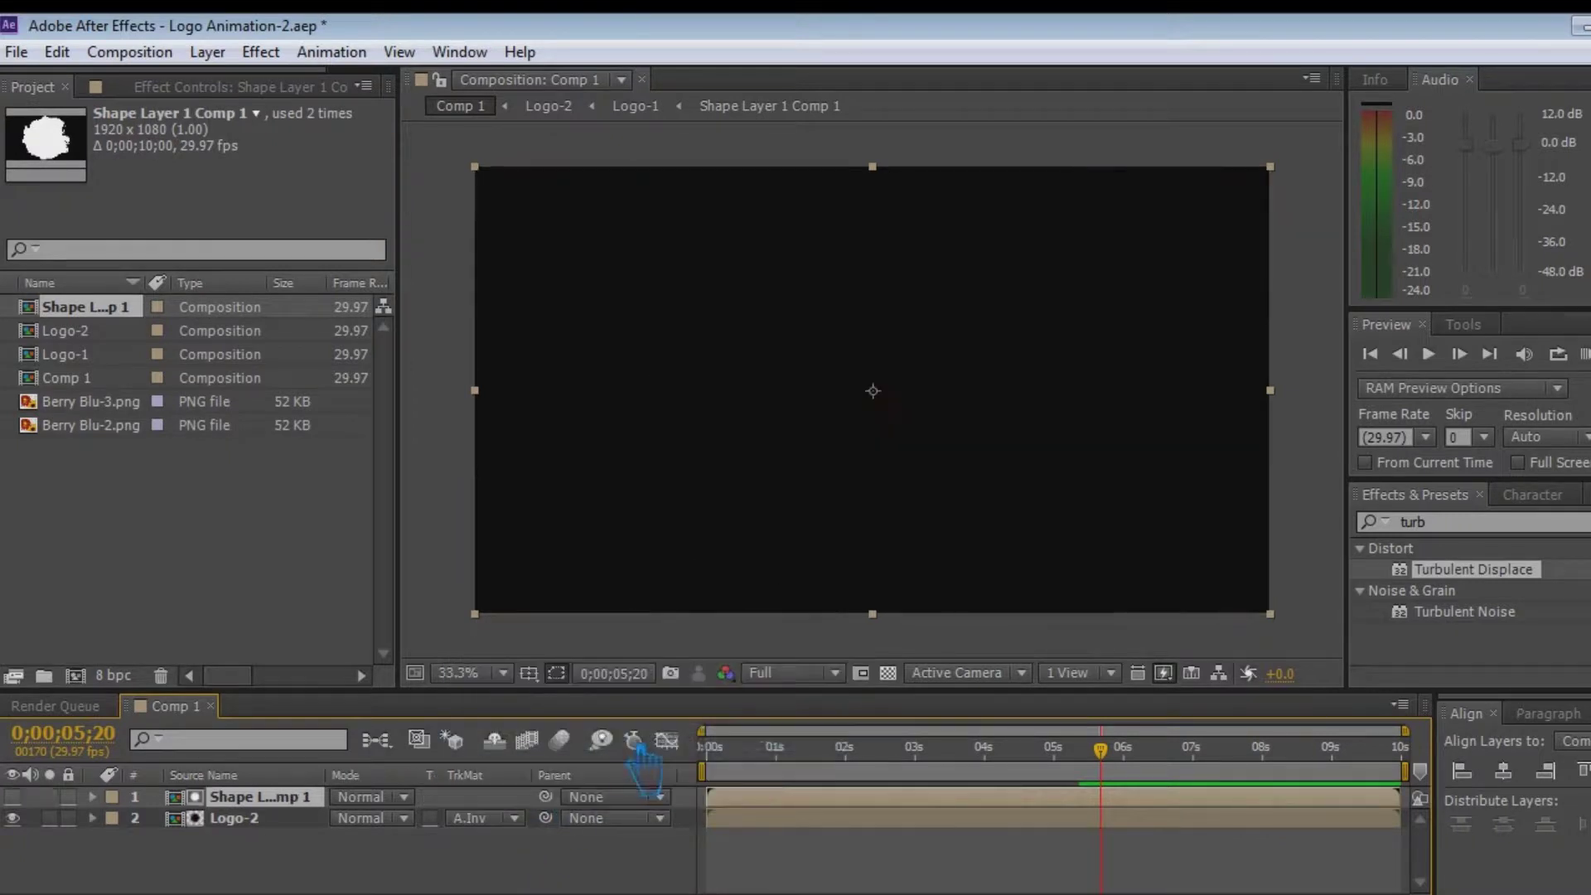
left_click_drag(1096, 775, 1029, 775)
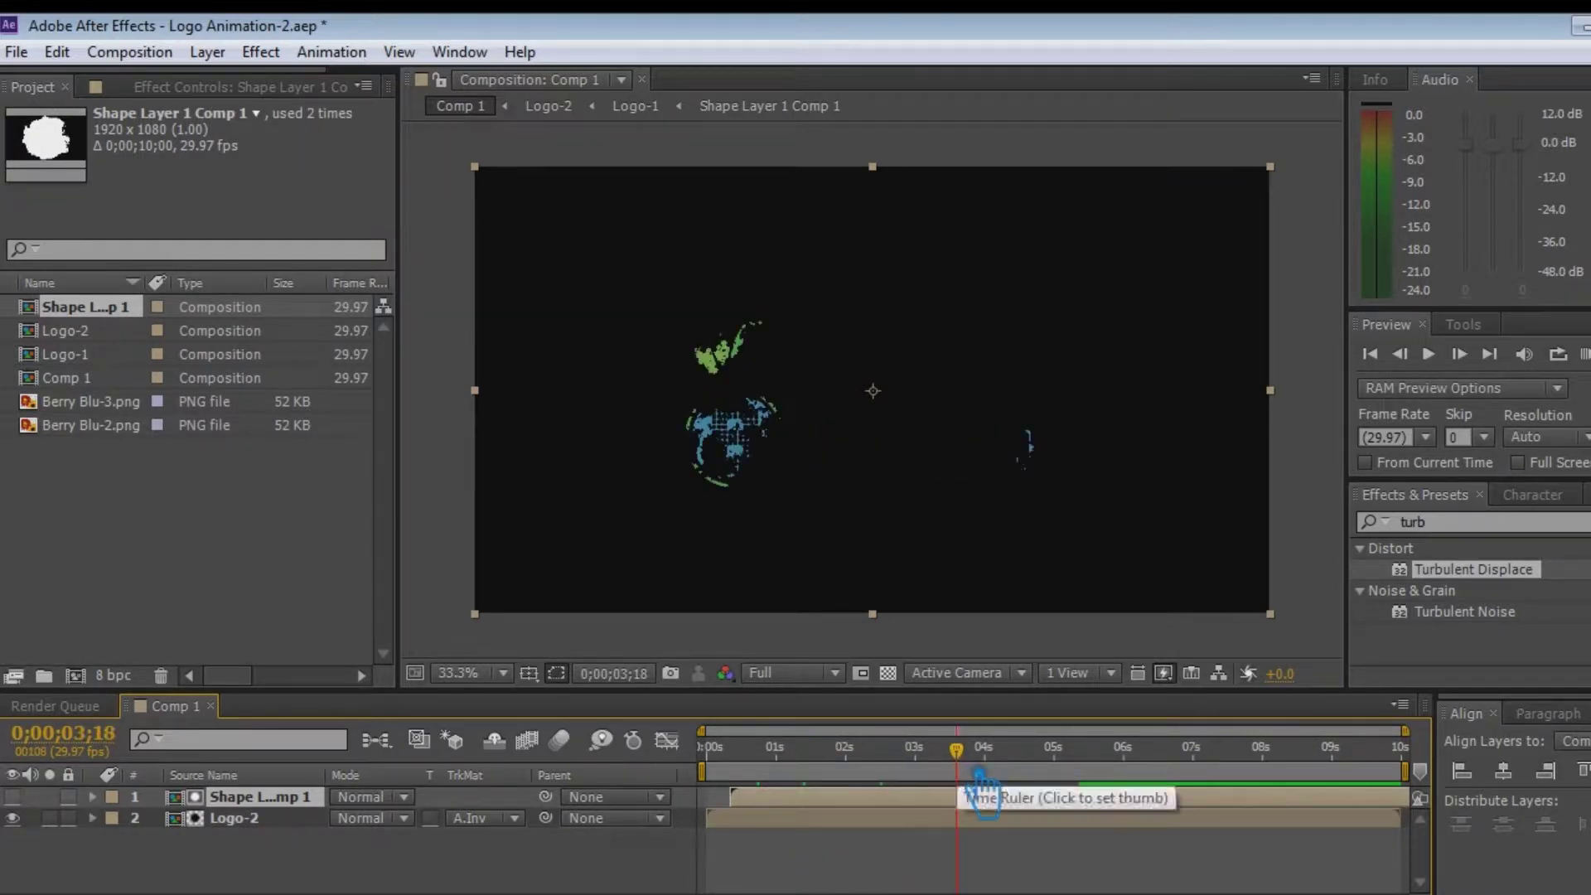
left_click_drag(1028, 769, 1081, 770)
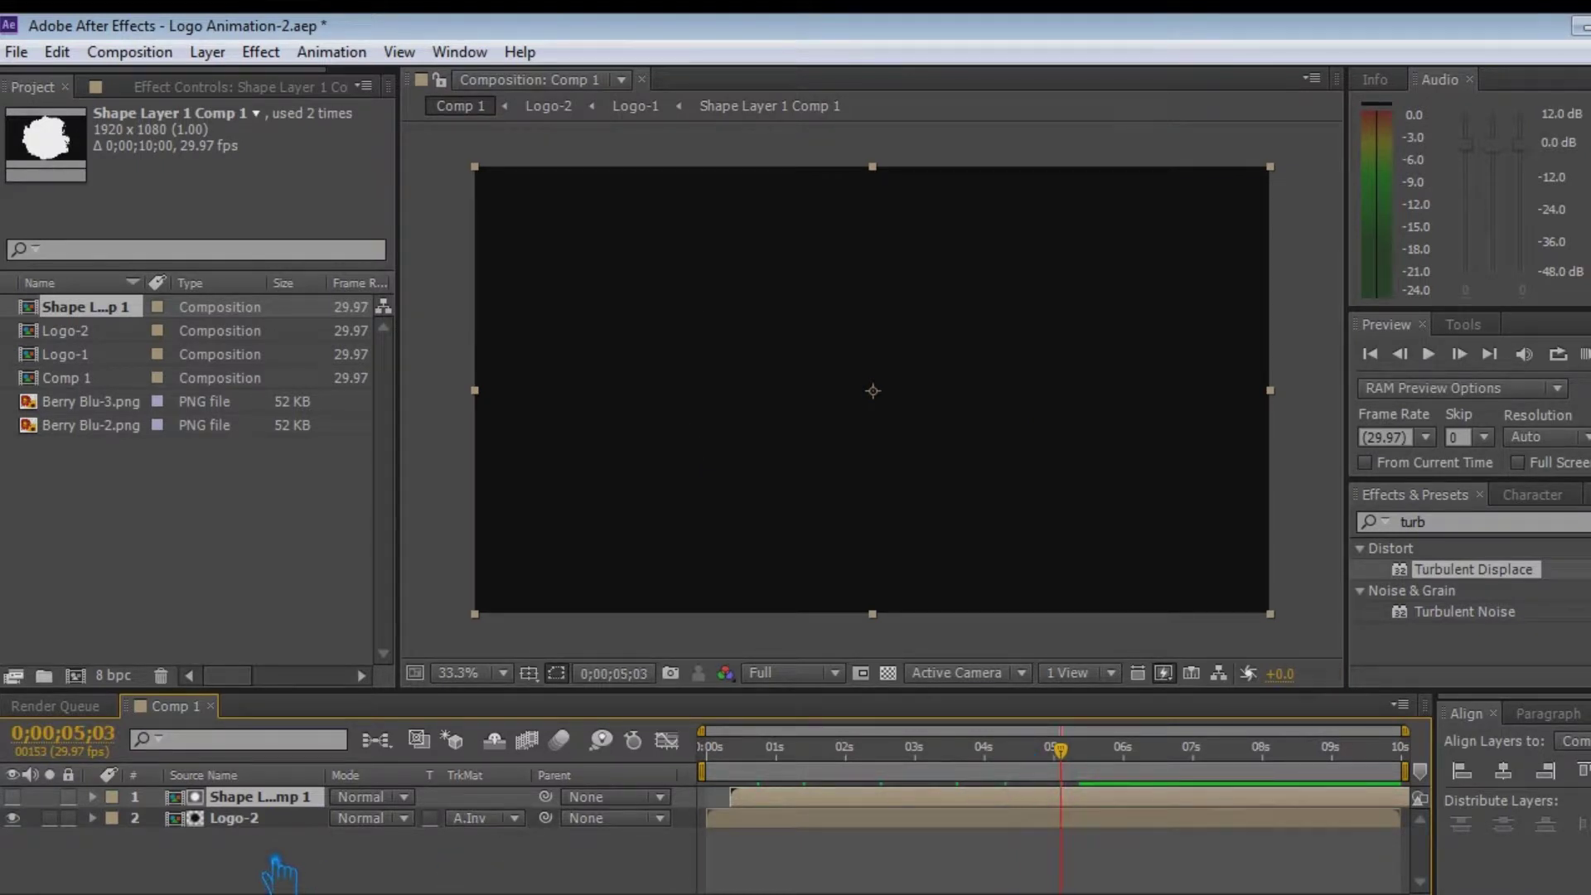
Pre-compose Logo-2 and its shape matte layer as Logo-3, moving all attributes, and save the project
left_click(249, 818, "shift")
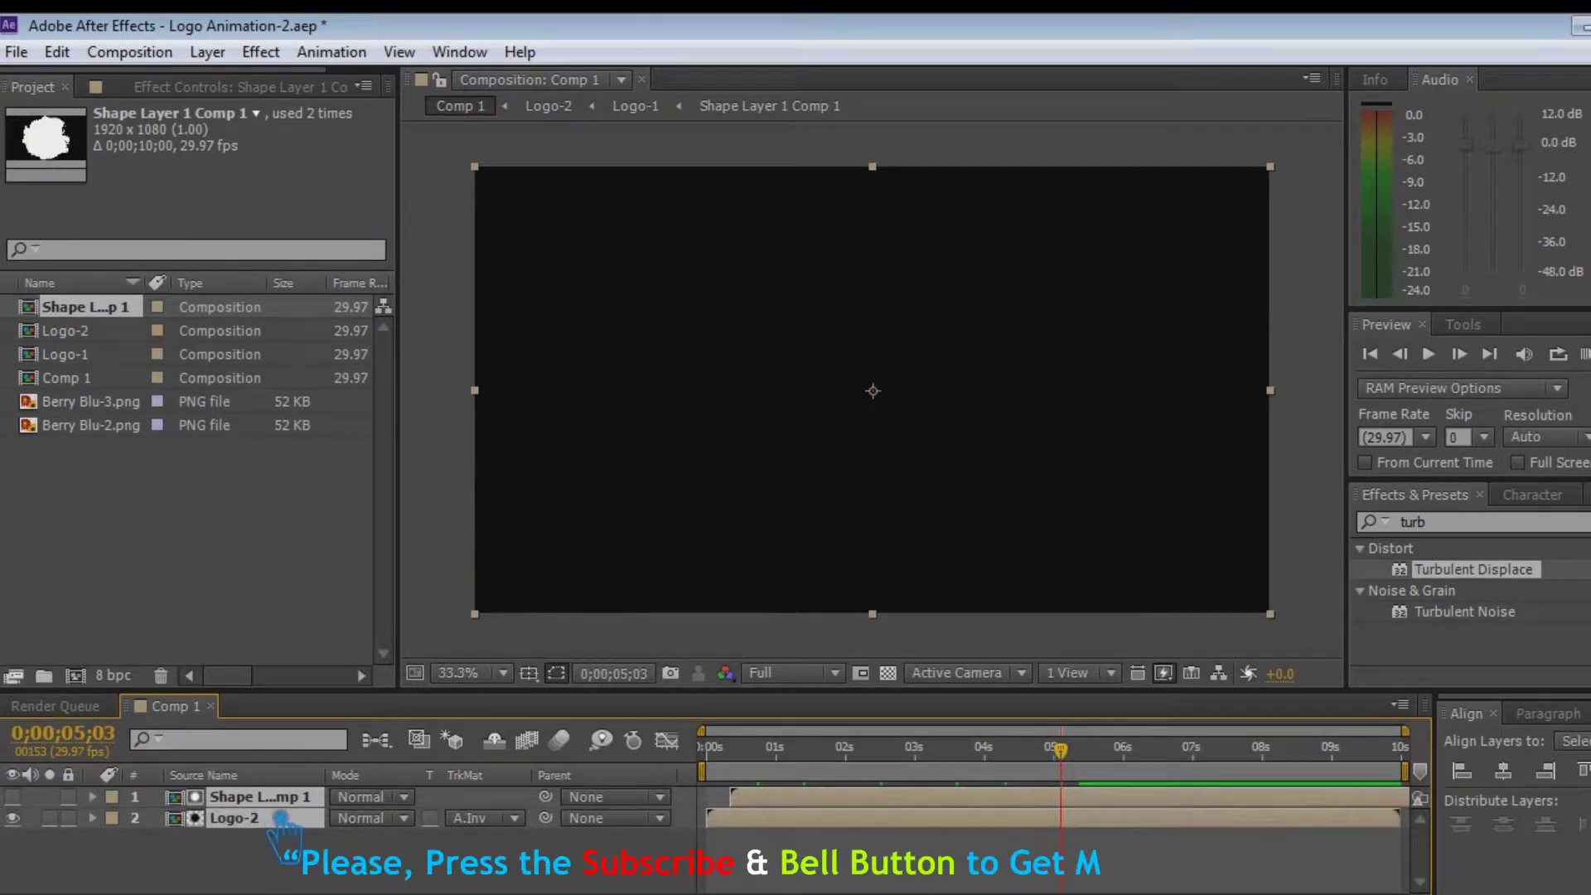
left_click(261, 817)
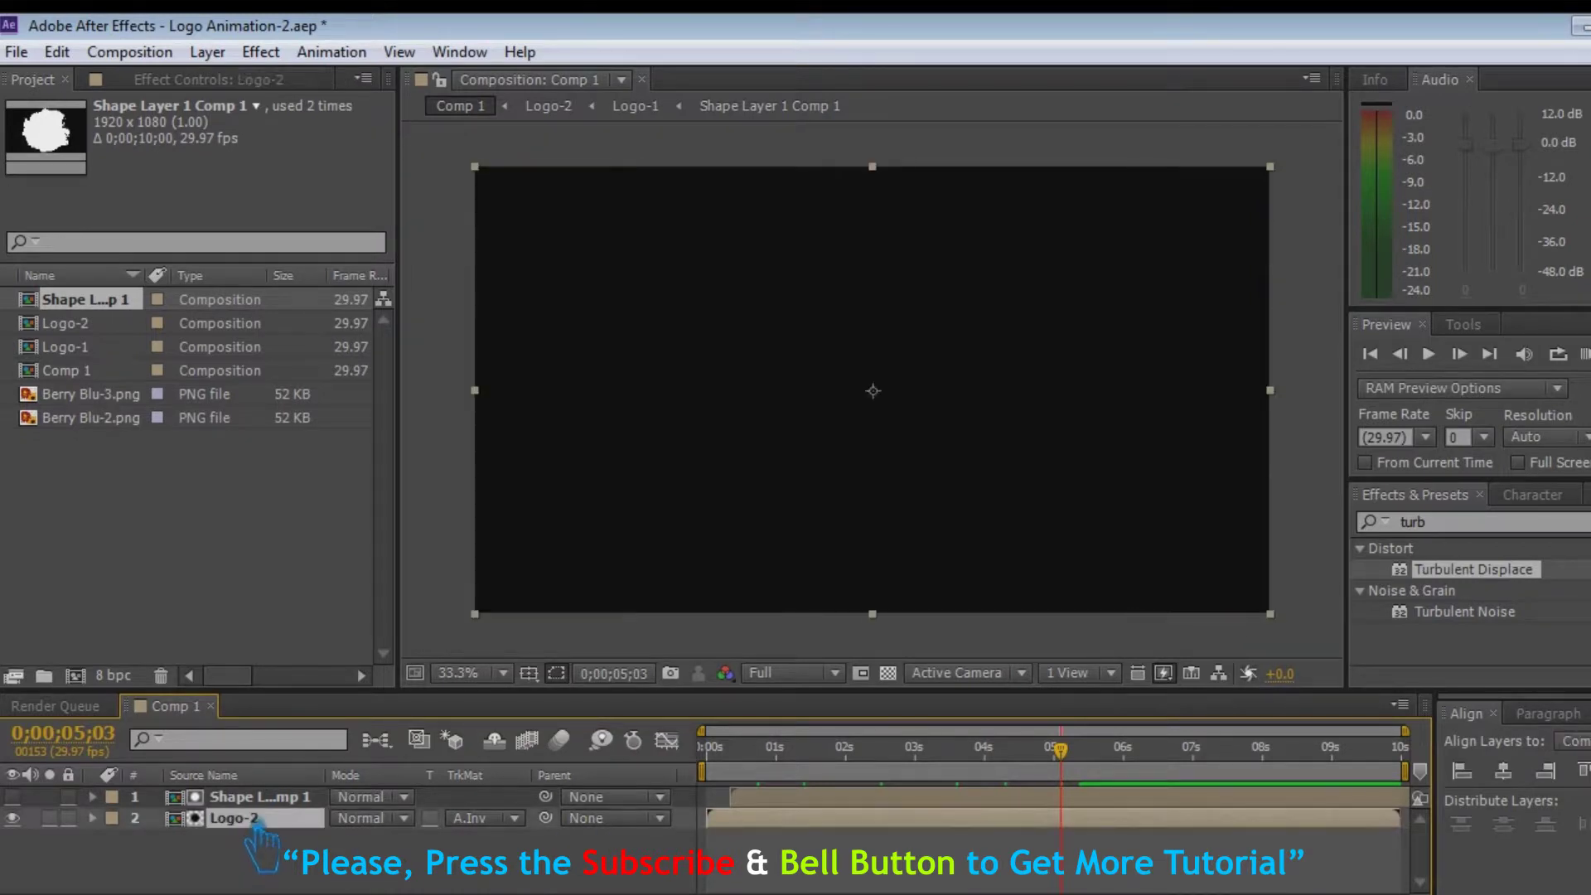
right_click(267, 820)
type("Logo-3")
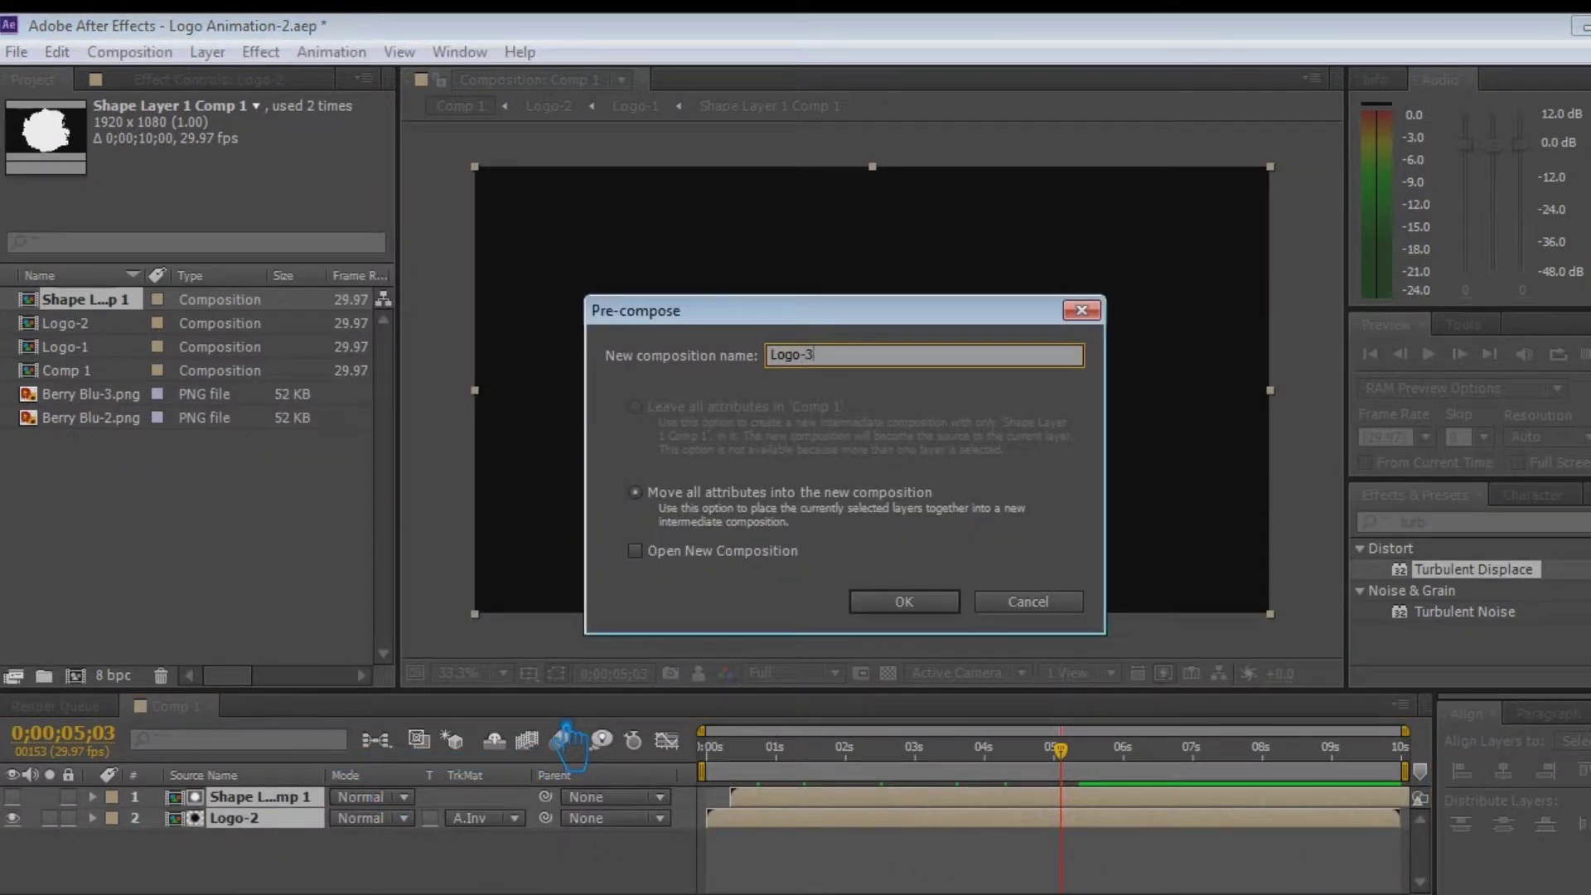
left_click(903, 600)
key("ctrl+s")
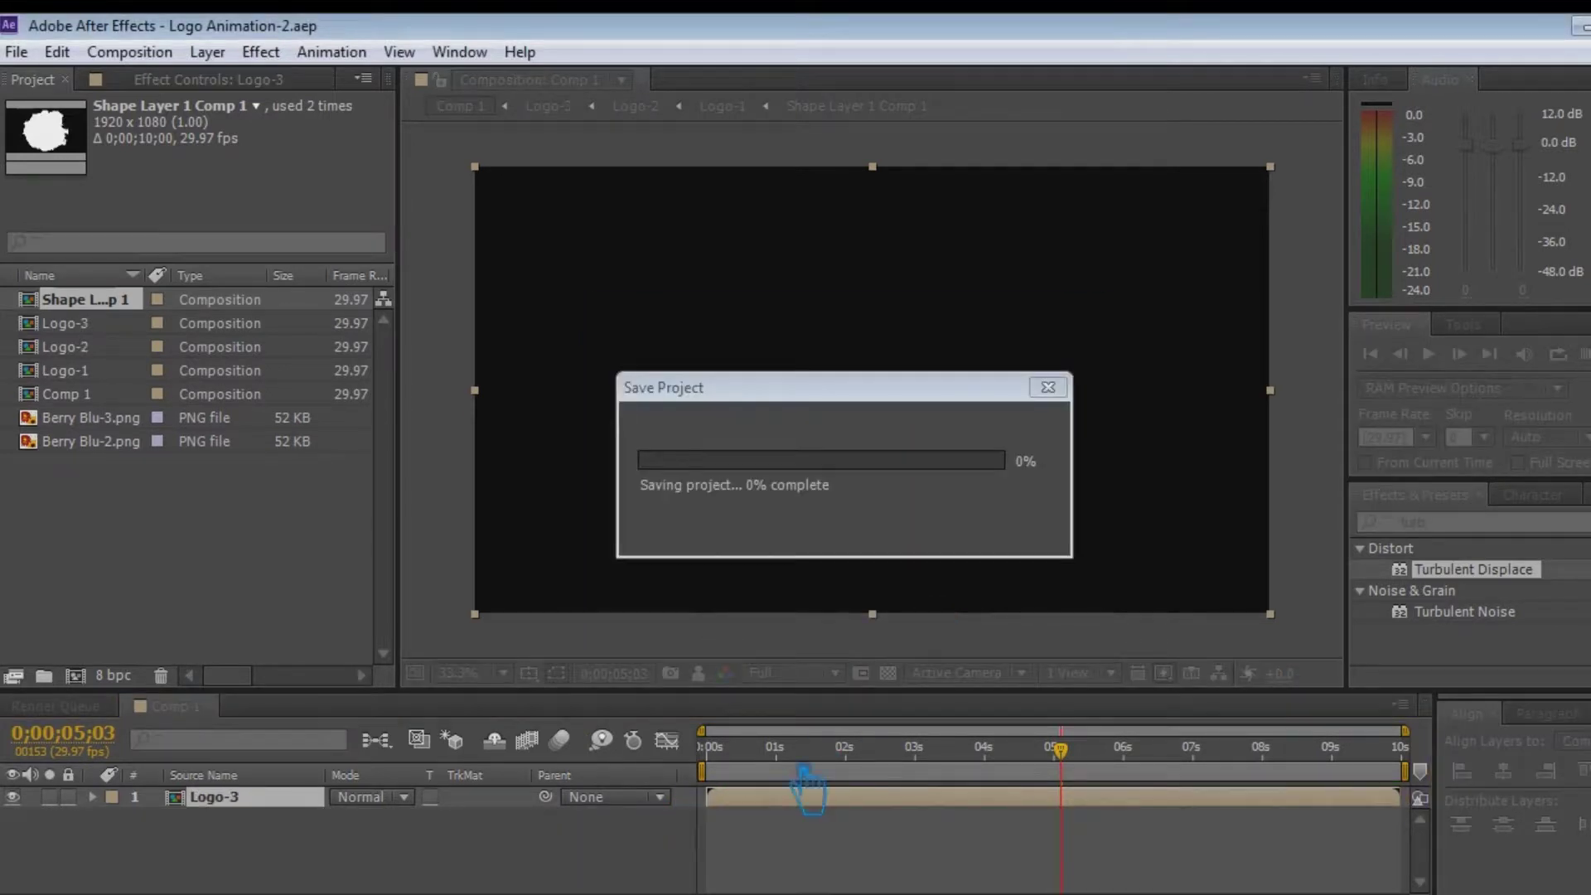
Scrub the Logo-3 layer's animation back to 0;00;01;07 to check the reveal
left_click(483, 869)
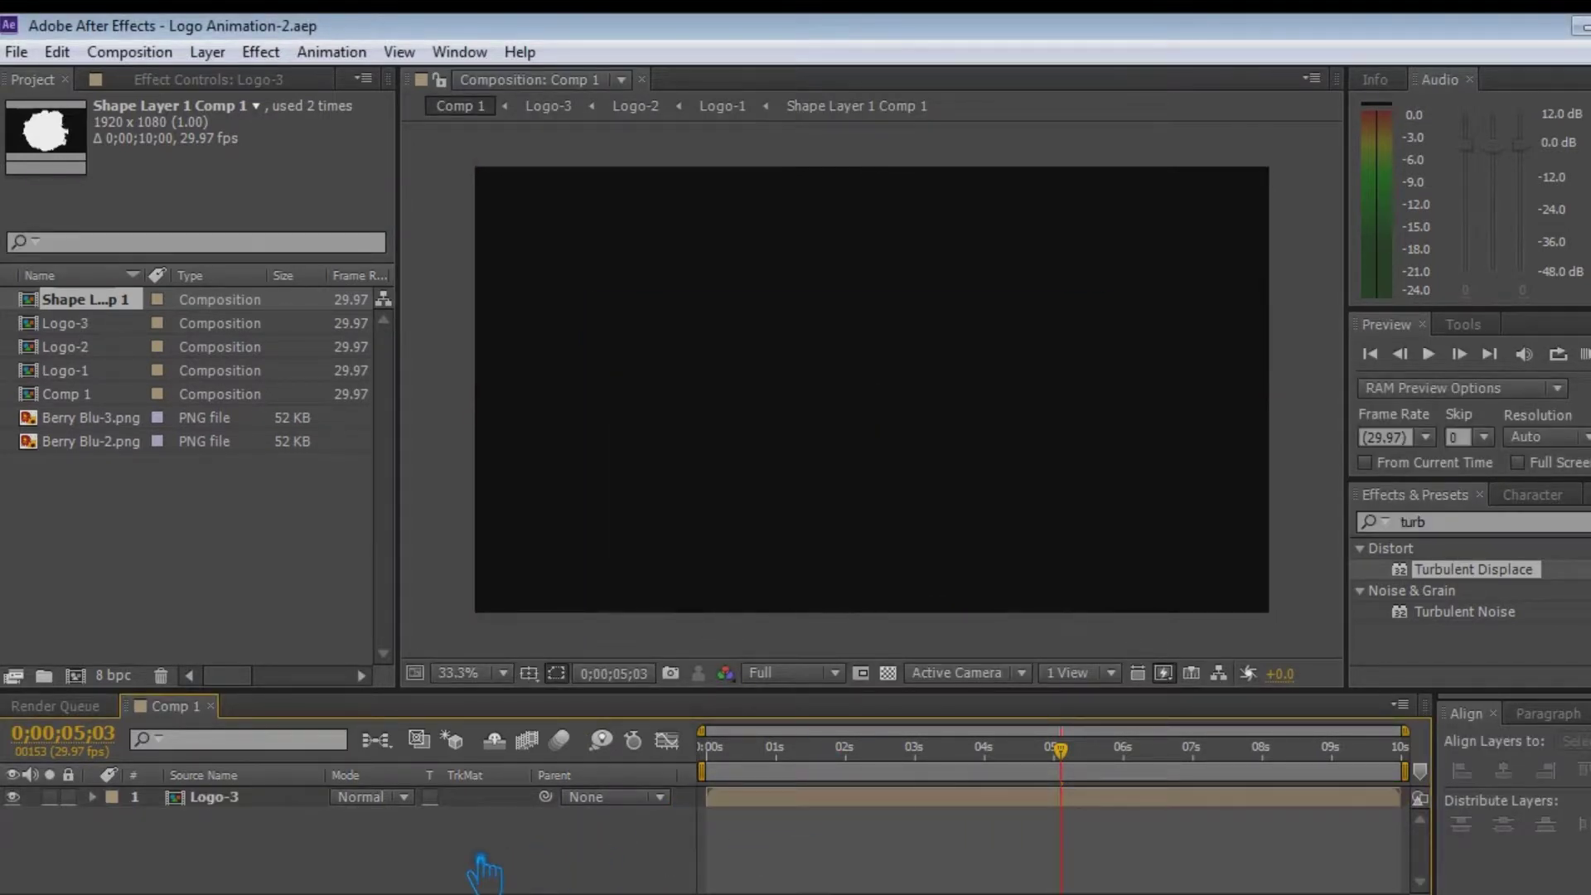
left_click(252, 797)
left_click_drag(1073, 771, 816, 764)
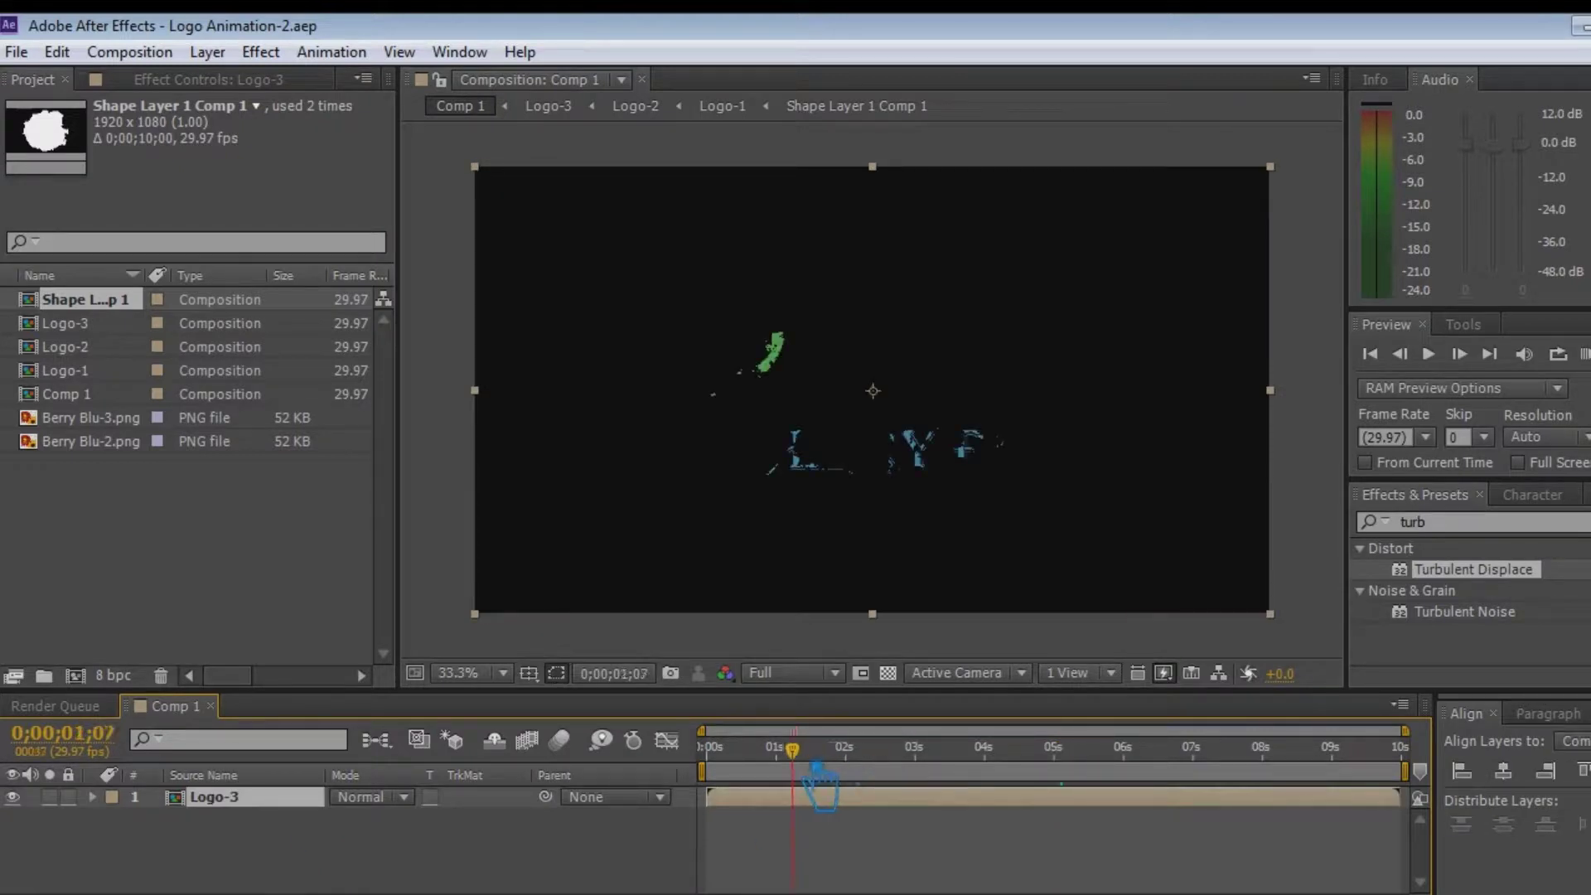
Create a new comp-size 1920 x 1080 px solid layer named Particle
left_click(397, 883)
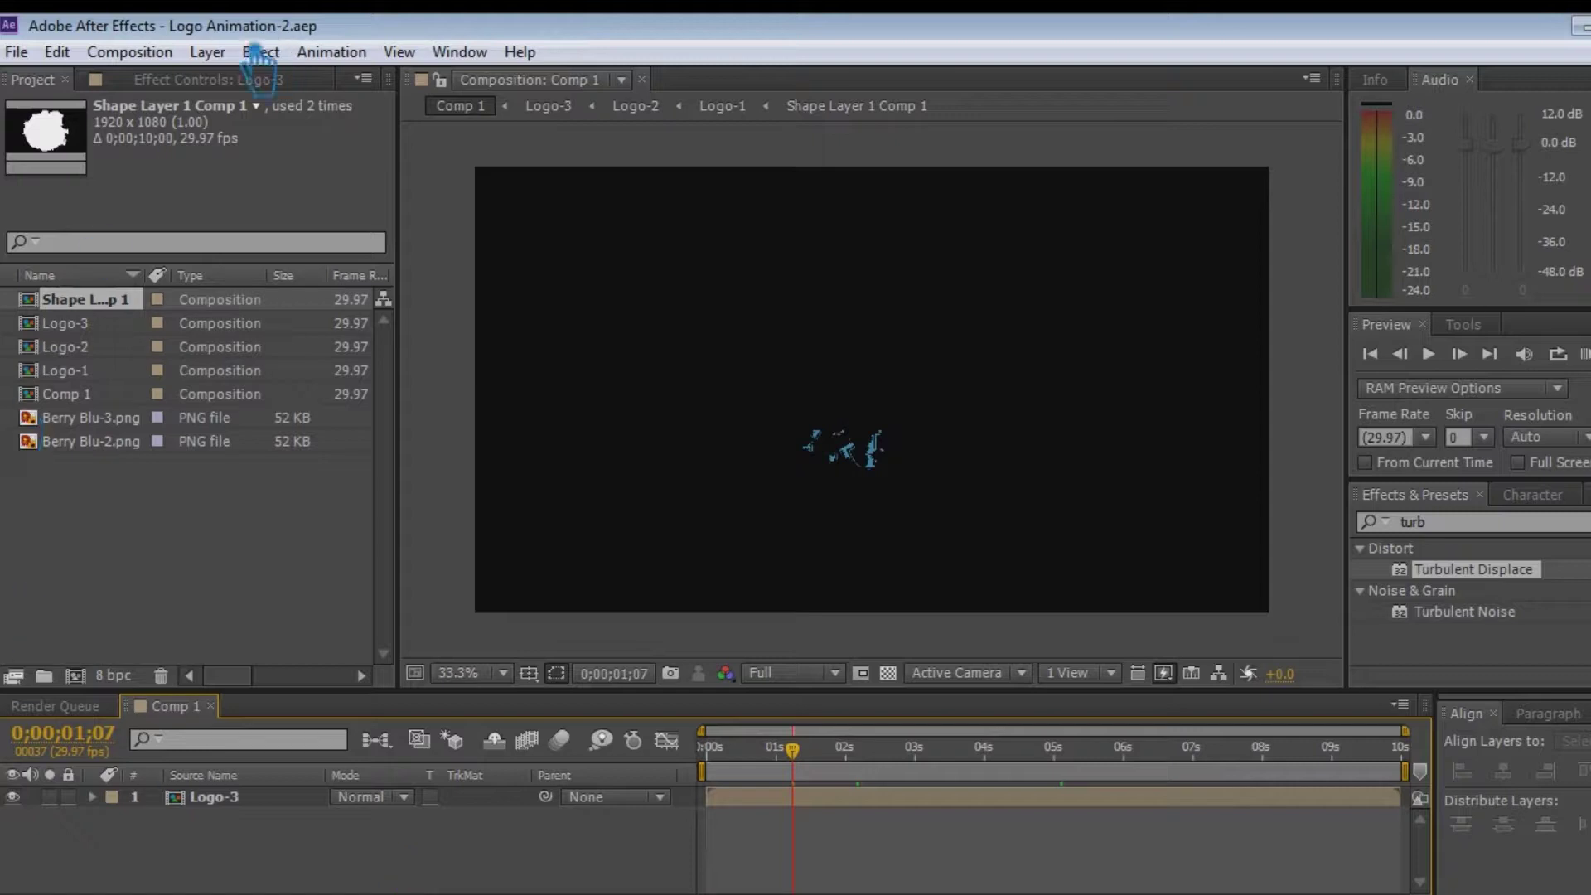
right_click(424, 825)
mouse_move(525, 557)
left_click(928, 618)
type("Particle")
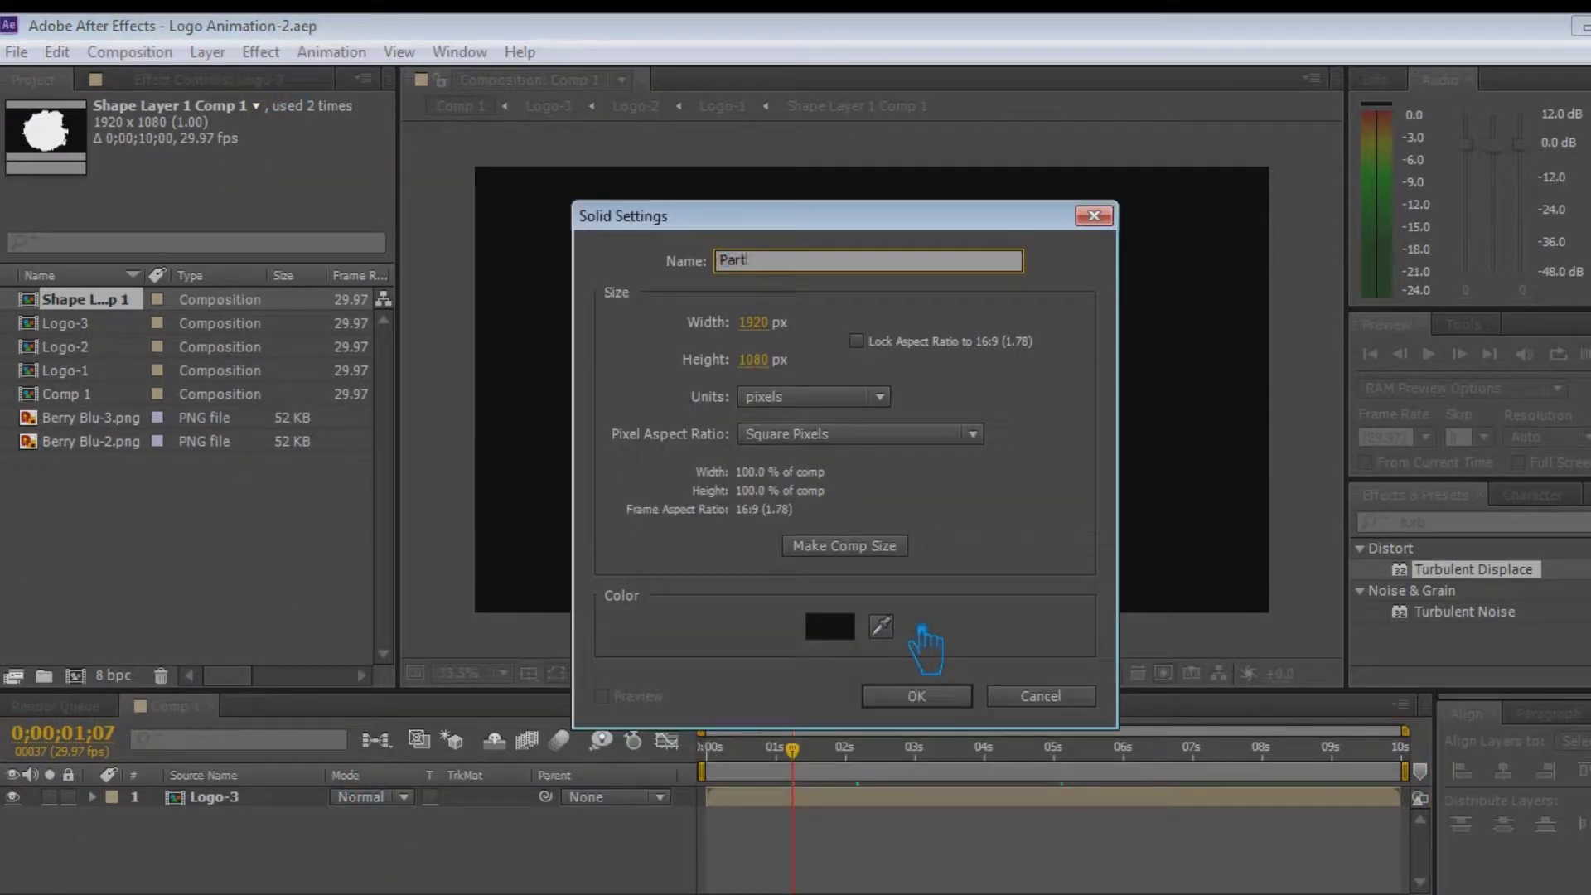
left_click(953, 700)
Make the Logo-3 layer a 3D layer and hide it
left_click(306, 820)
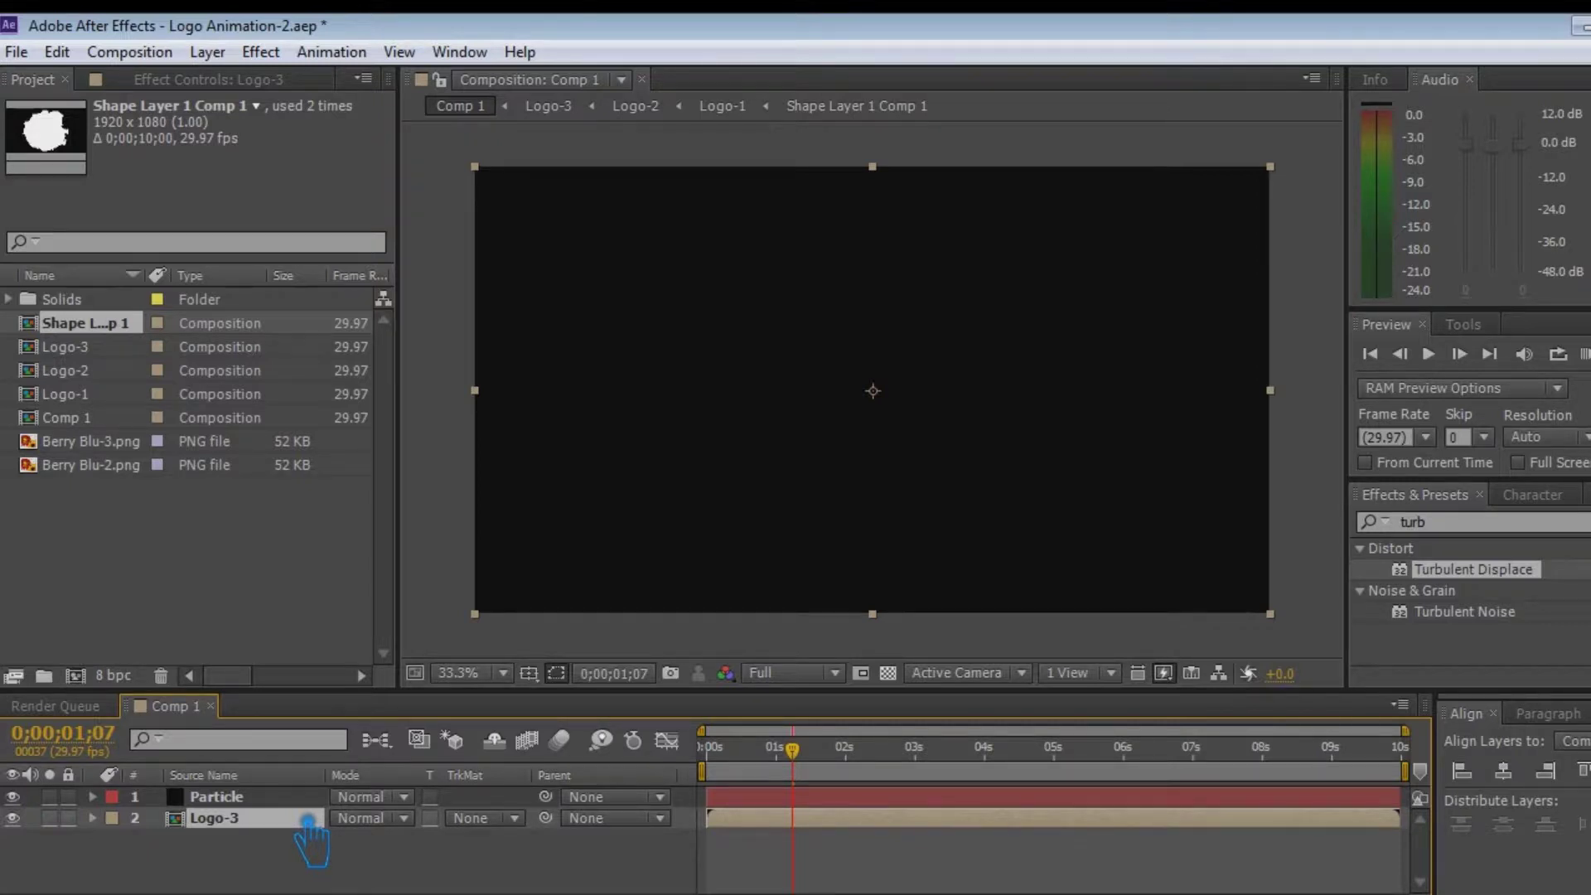
key("F4")
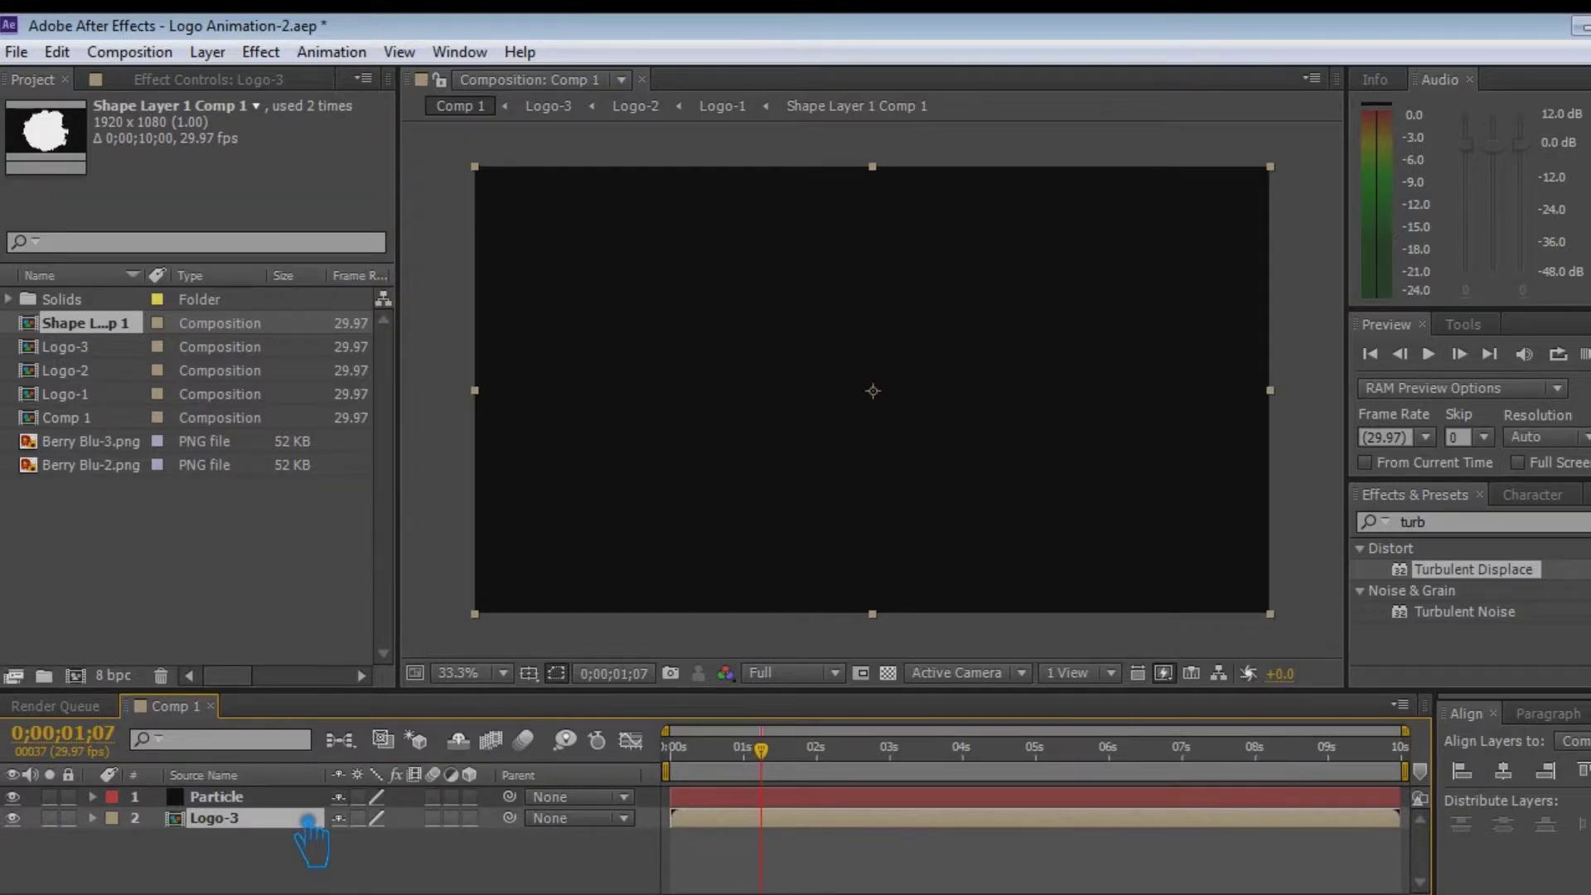
left_click(469, 818)
left_click(13, 817)
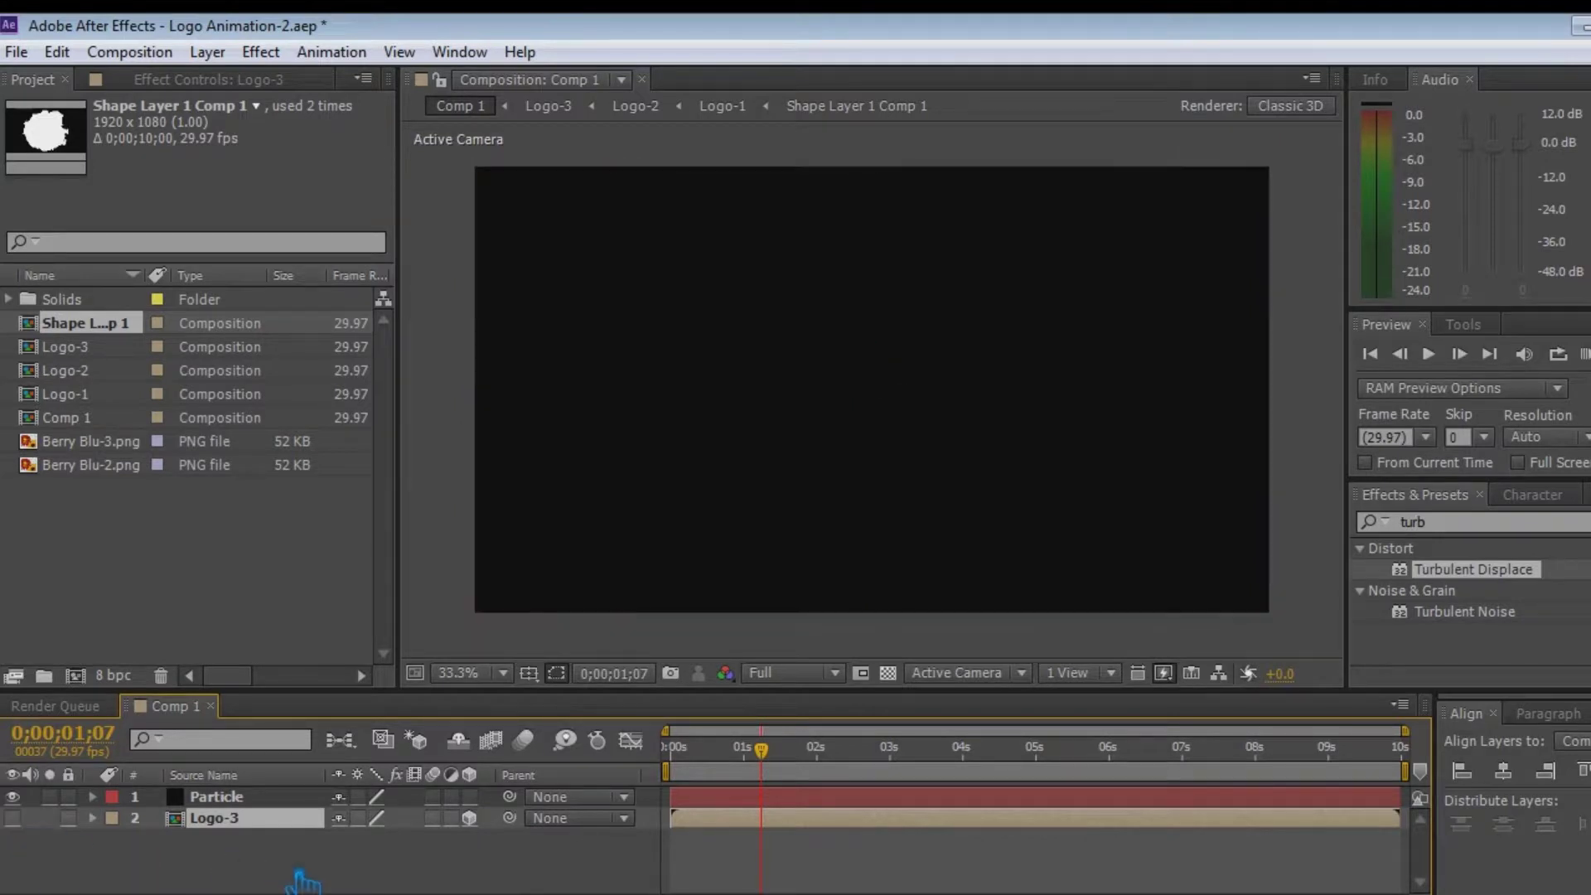
Find the Trapcode Particular effect and apply it to the Particle solid
left_click(244, 797)
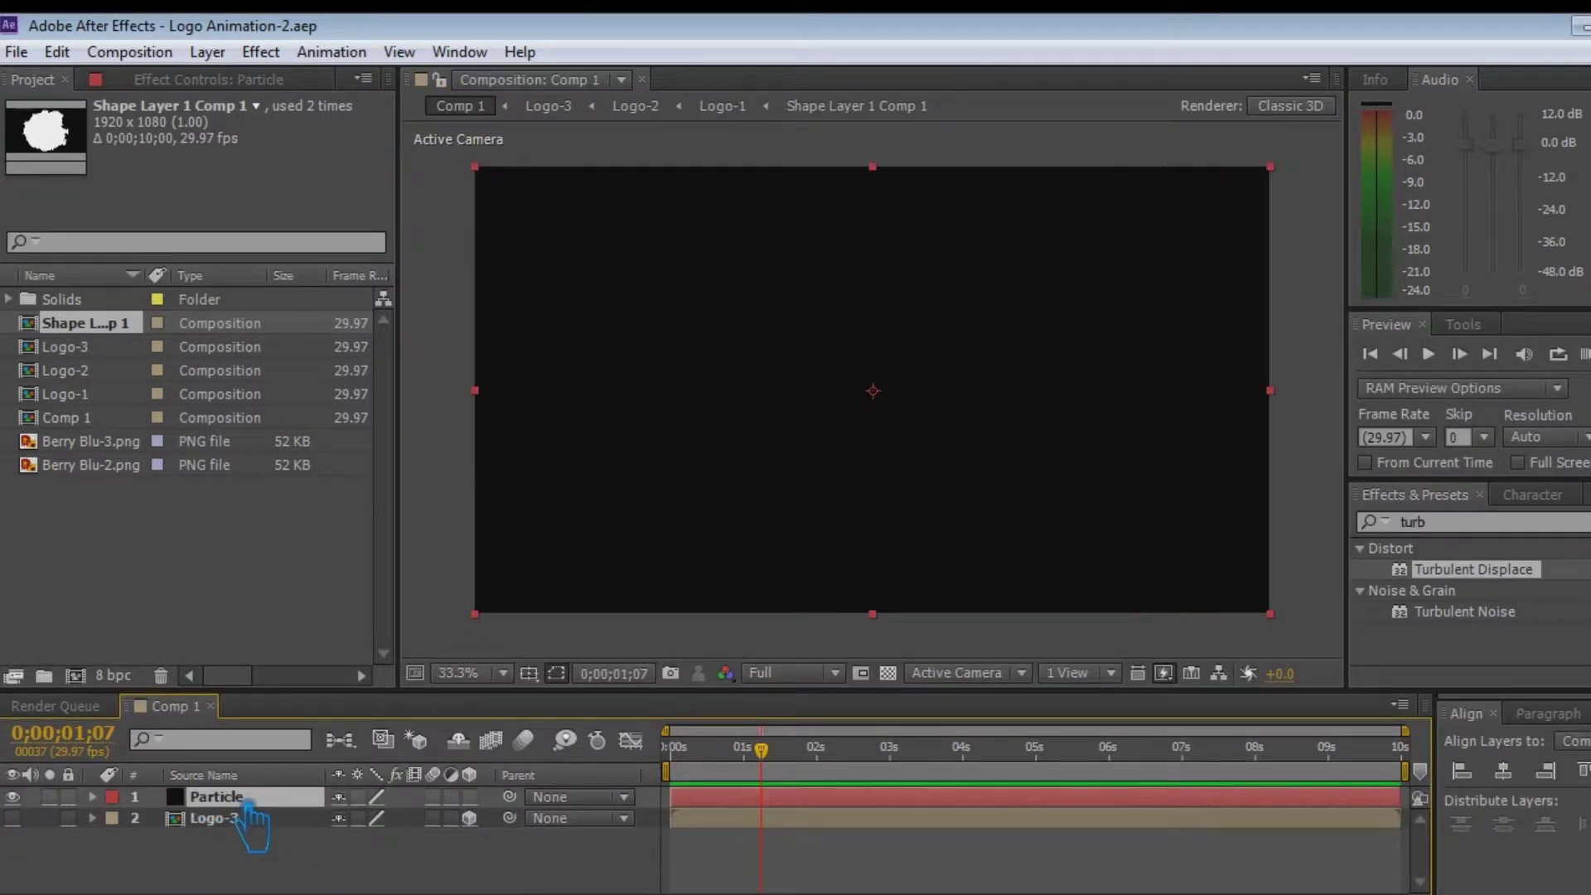
mouse_move(248, 800)
left_mouse_down()
mouse_move(234, 826)
mouse_move(233, 812)
left_mouse_up()
left_click_drag(1478, 523, 958, 582)
key("BackSpace")
type("part")
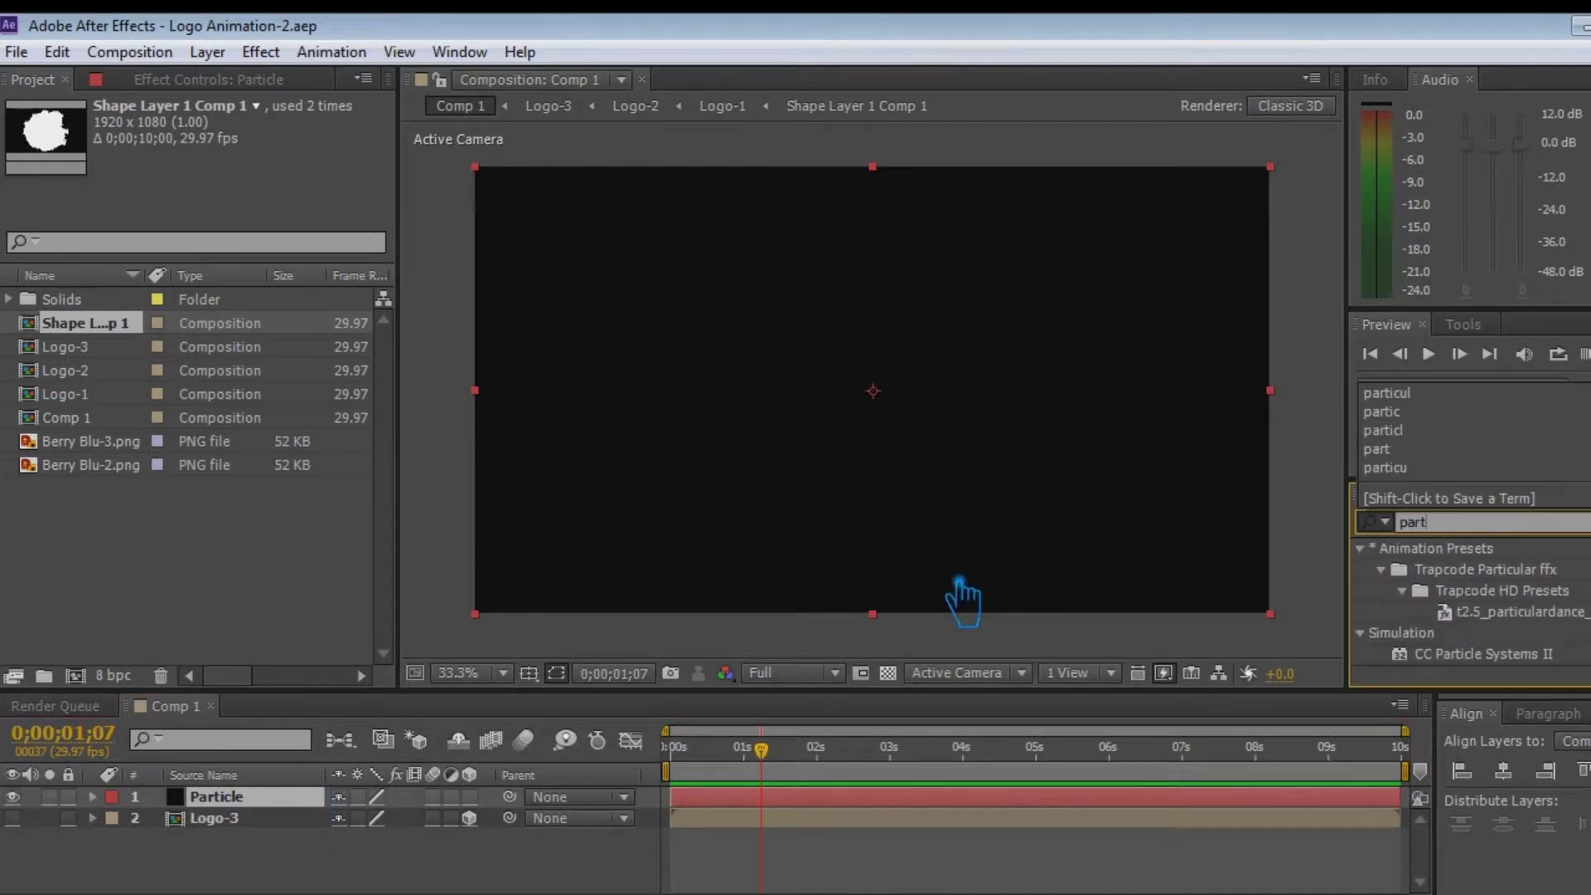
type("icul")
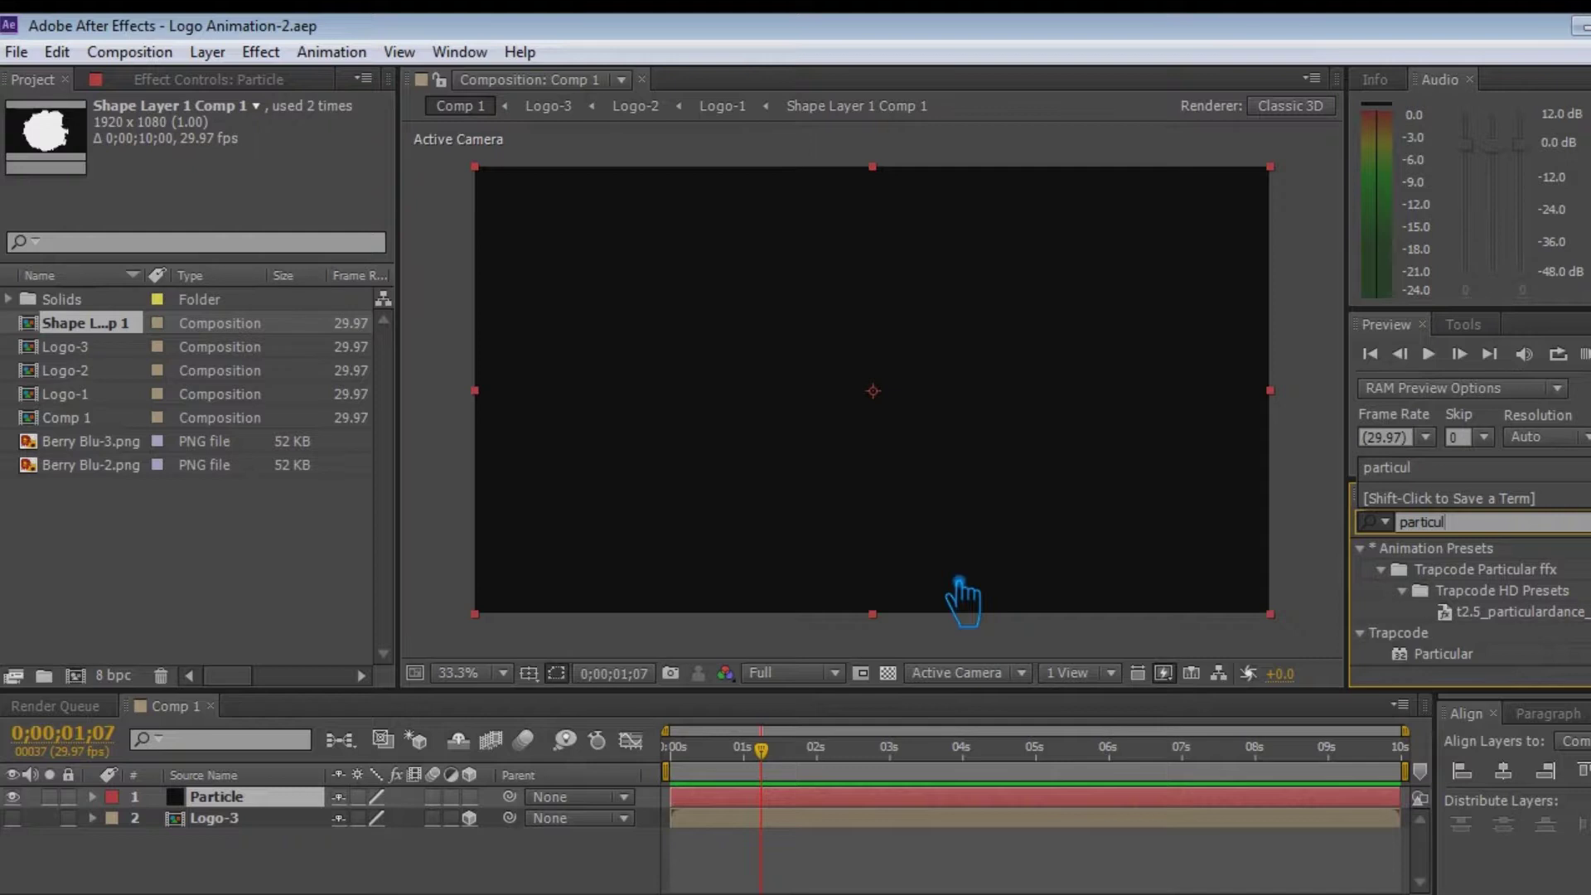
left_click_drag(1442, 653, 274, 812)
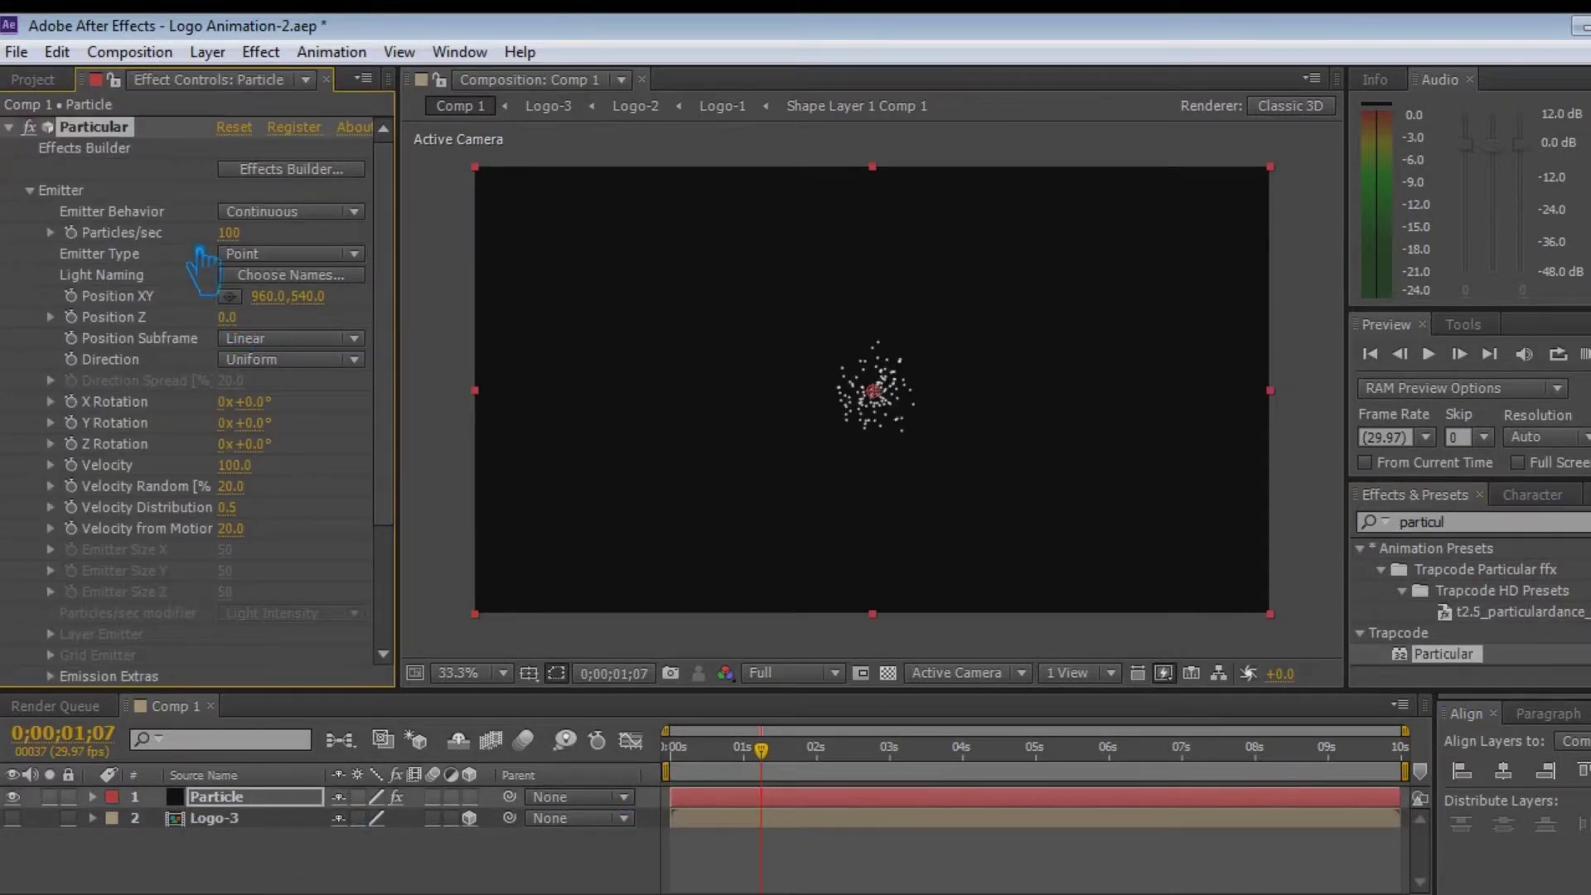
Set Particular's Particles/sec to 300000 and its Emitter Type to Layer
left_click(232, 235)
type("30000")
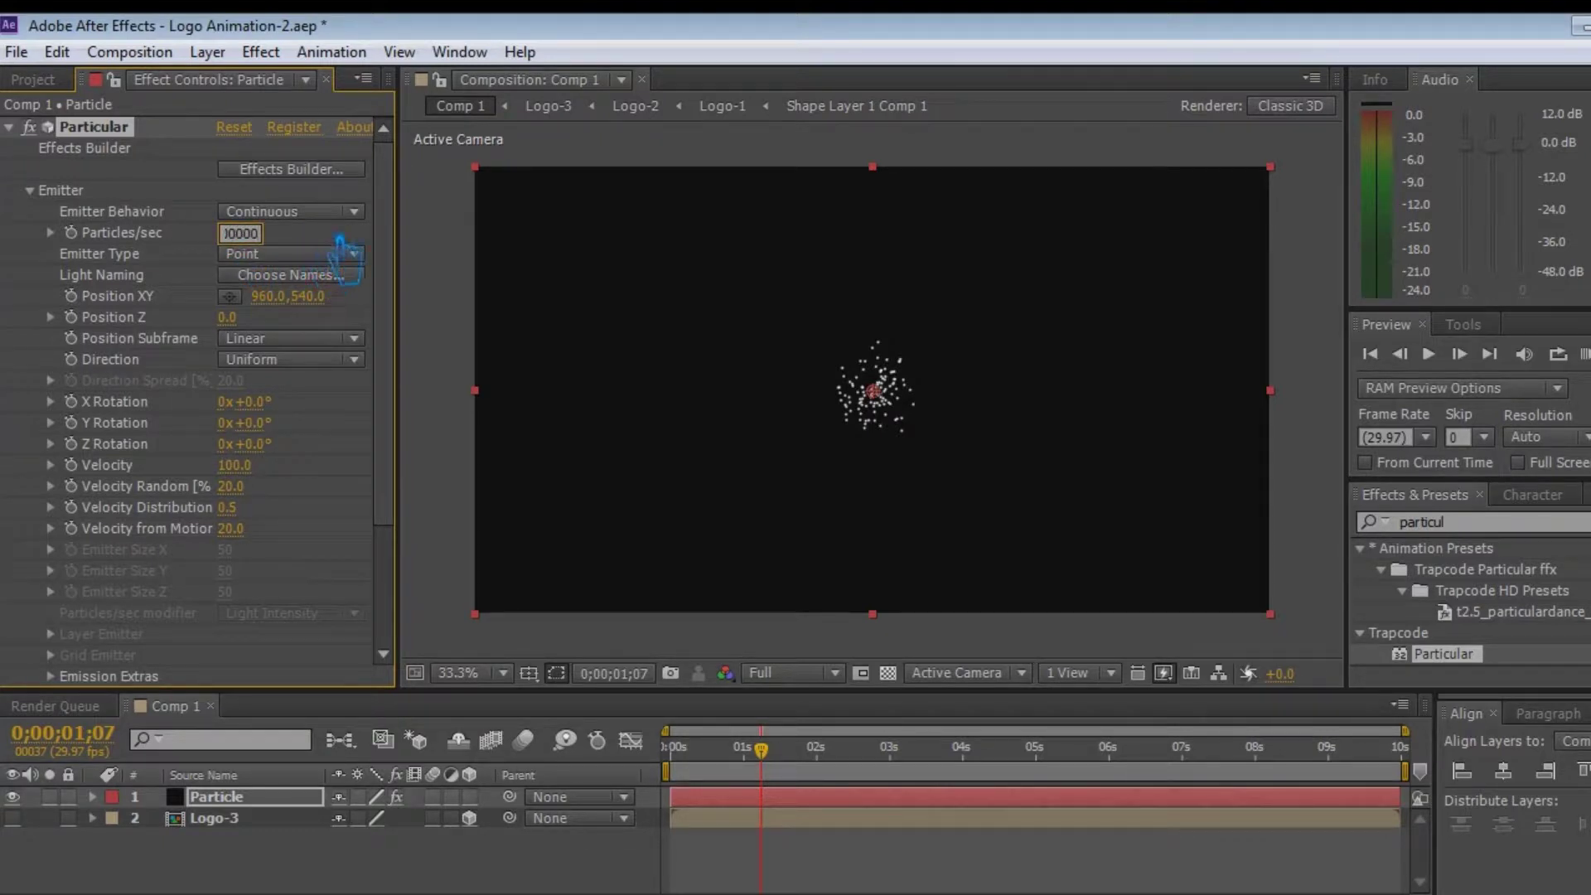
type("0")
key("Return")
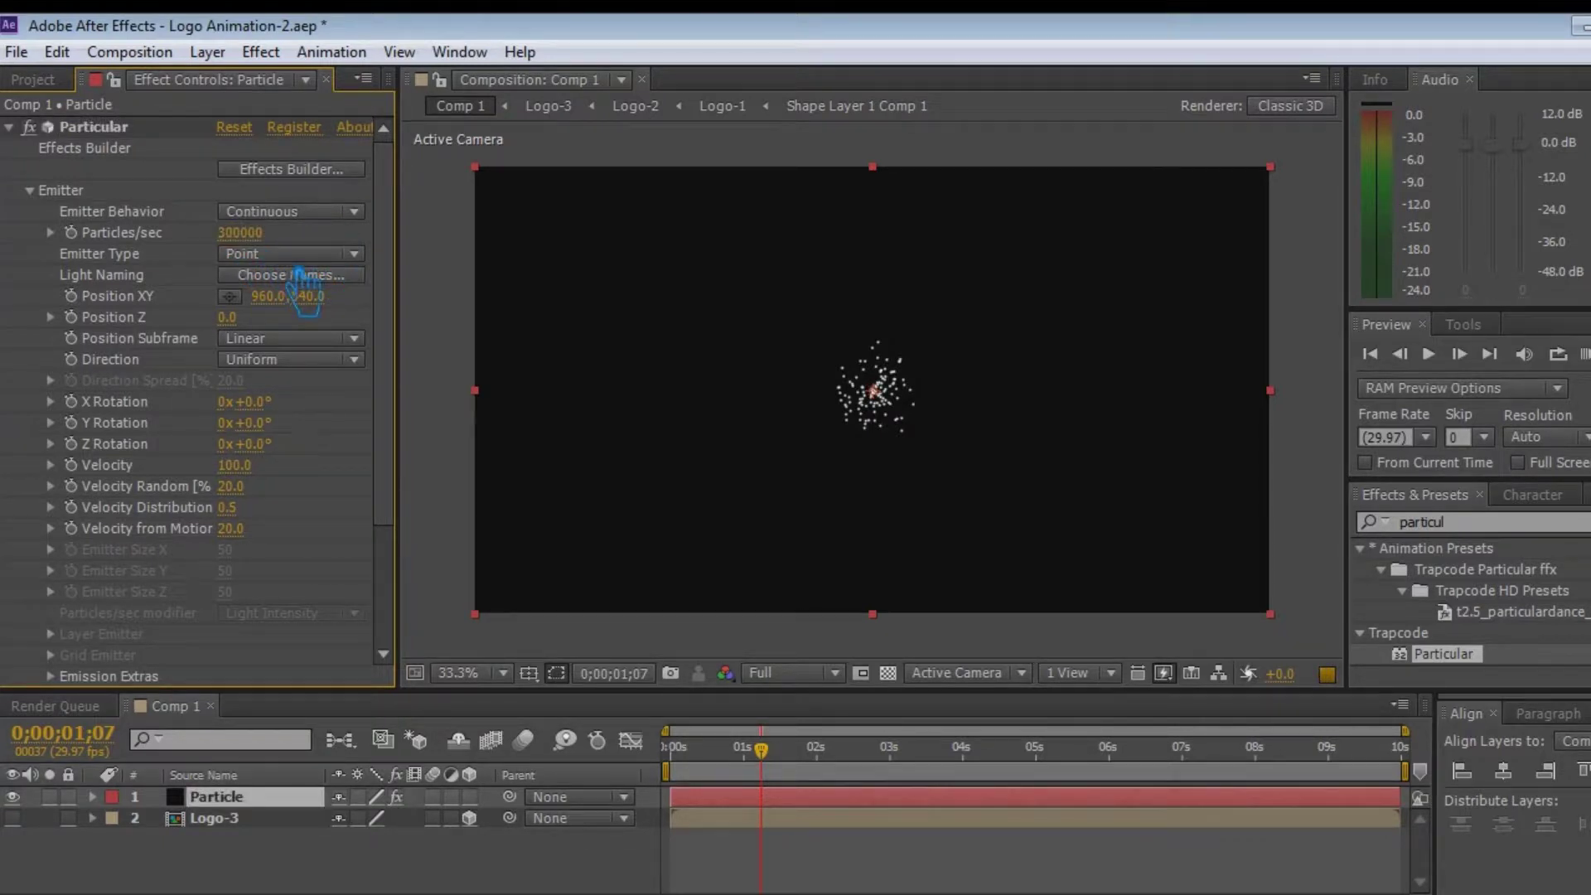
left_click(298, 255)
left_click(325, 423)
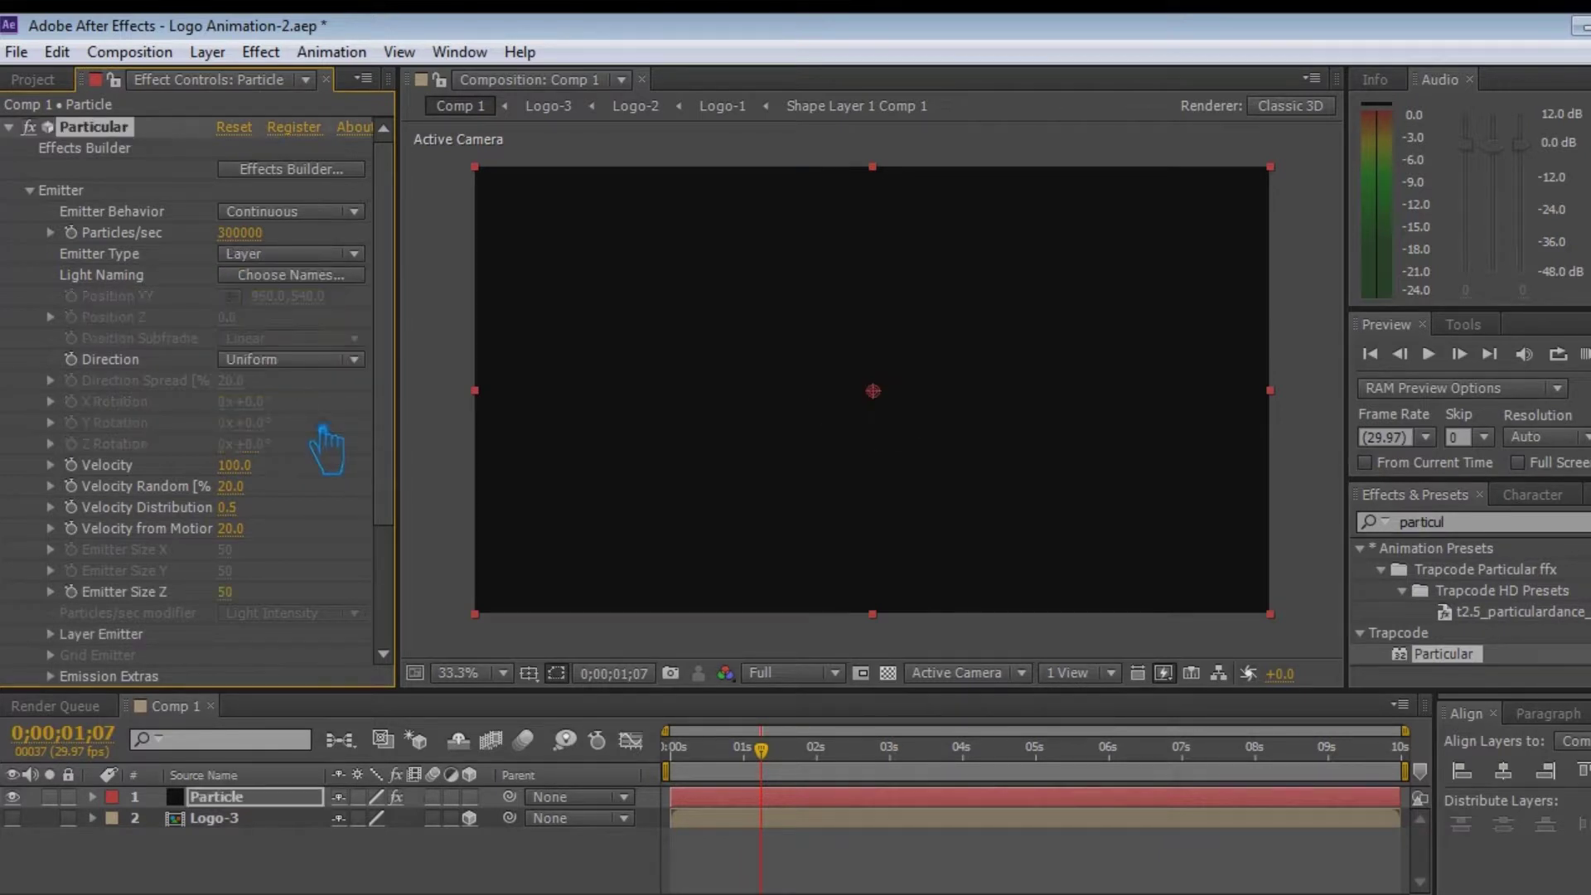
Set the emitter's Velocity and Velocity Random to 0 and save the project
left_click(236, 466)
type("0")
key("Tab")
type("0")
key("Return")
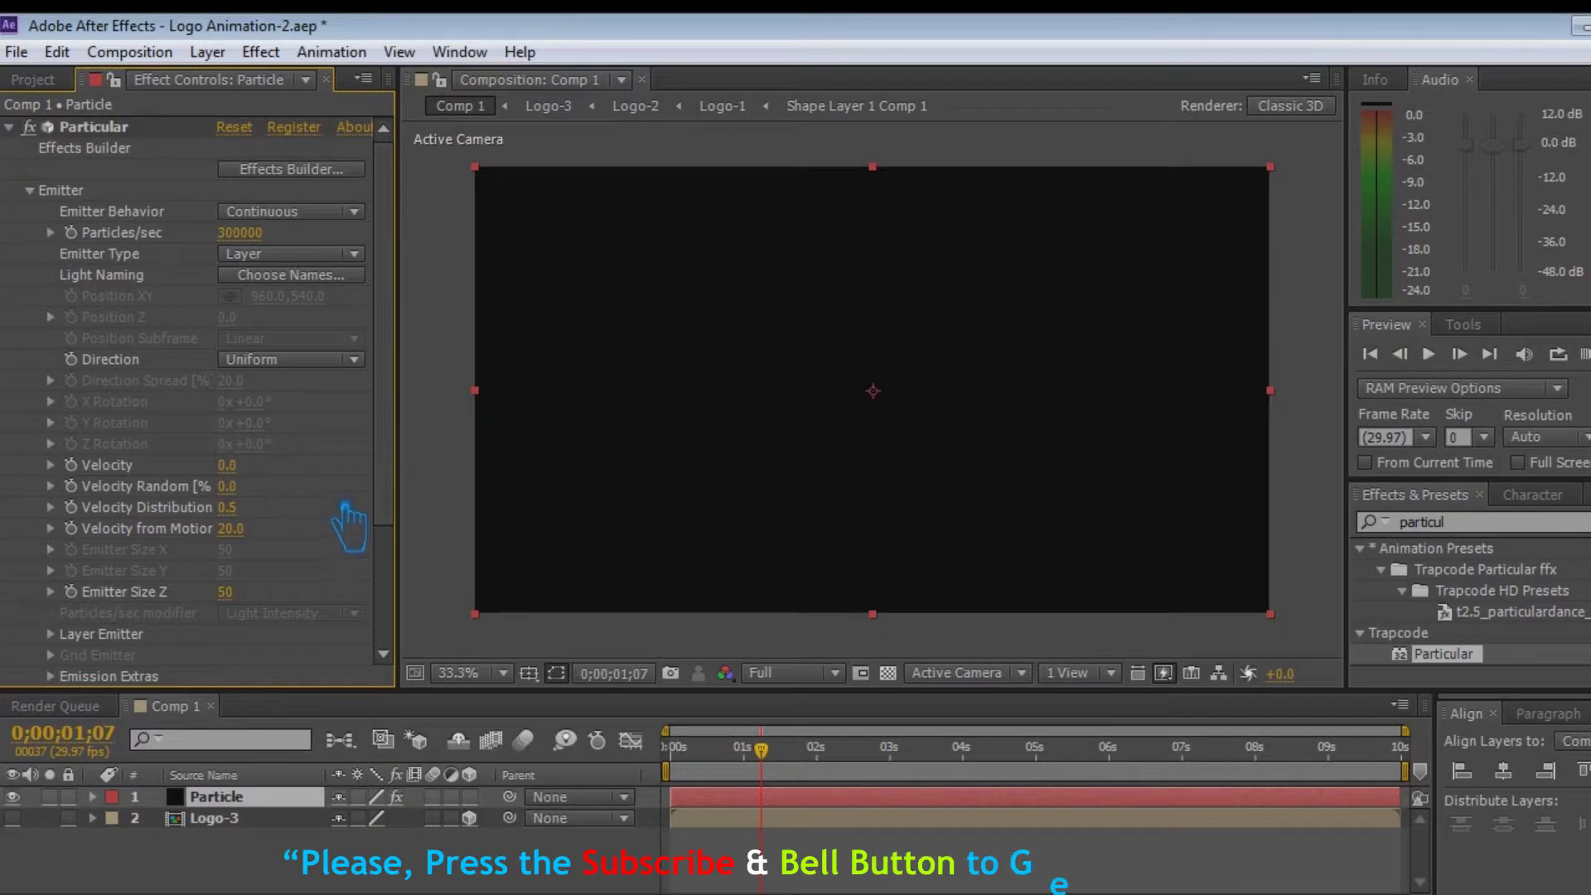
key("ctrl+s")
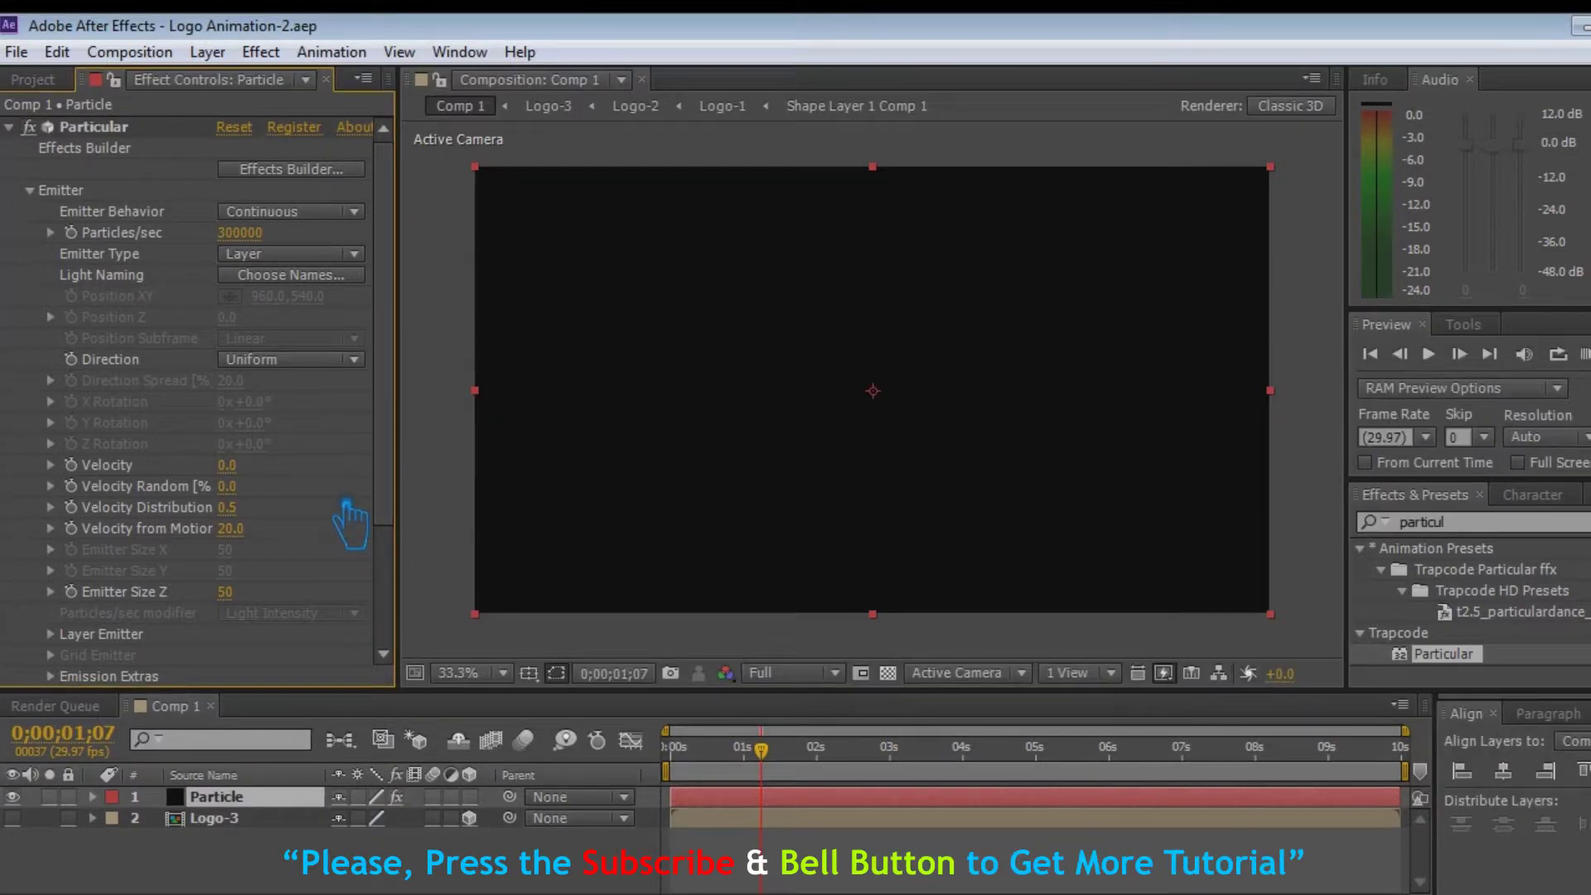
Set the Layer Emitter to Logo-3 with Particle Birth Time sampling and RGB - XYZ Velocity + Col usage, and save the project
scroll(329, 518, "down", 5)
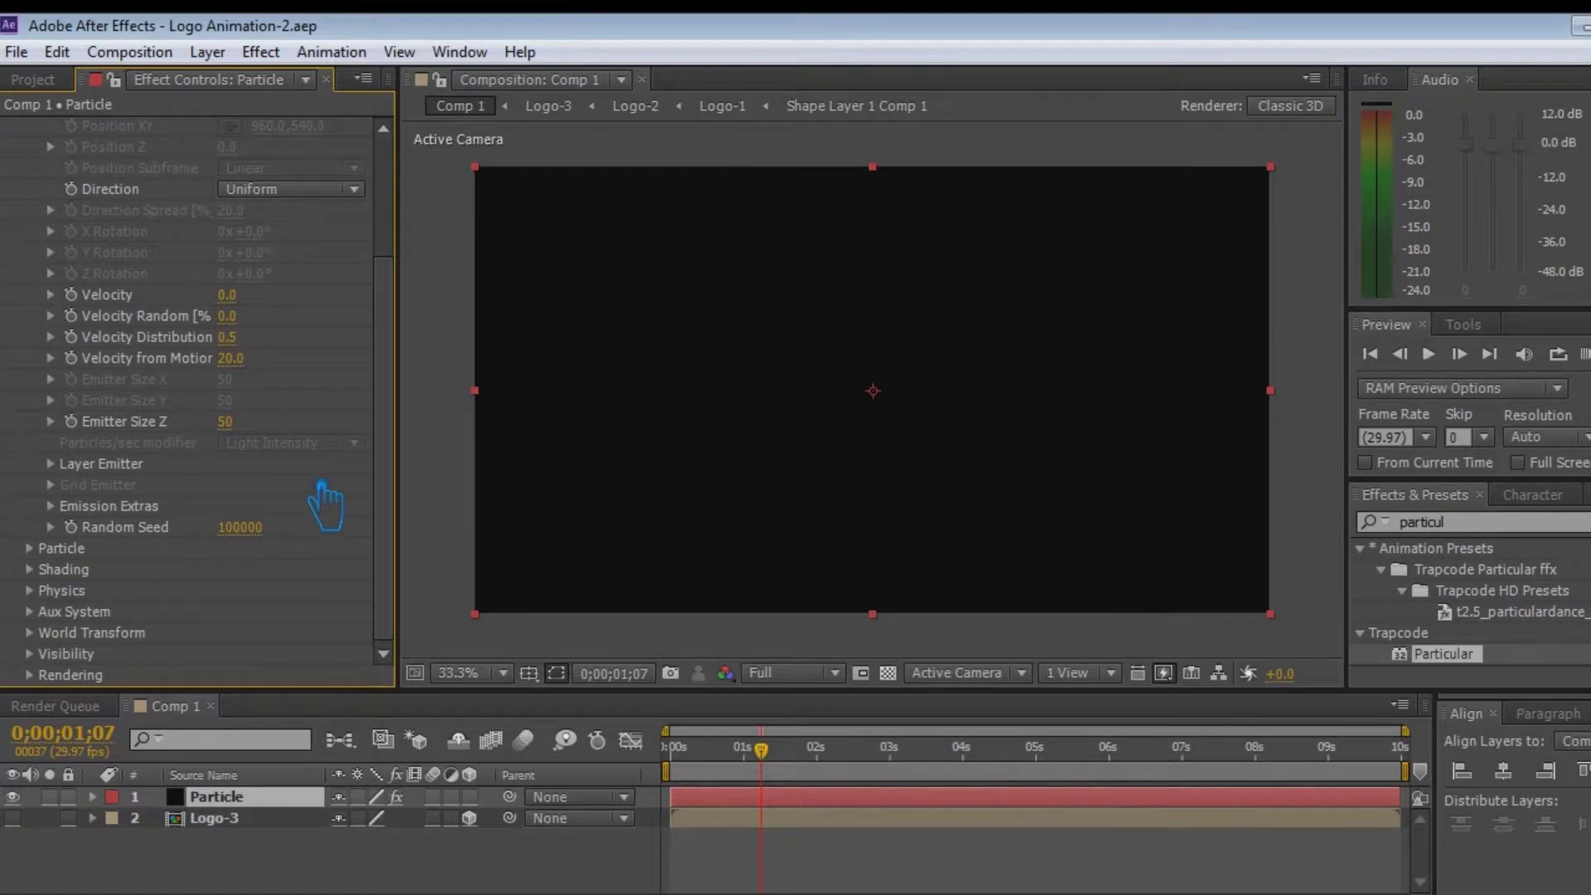
left_click(73, 466)
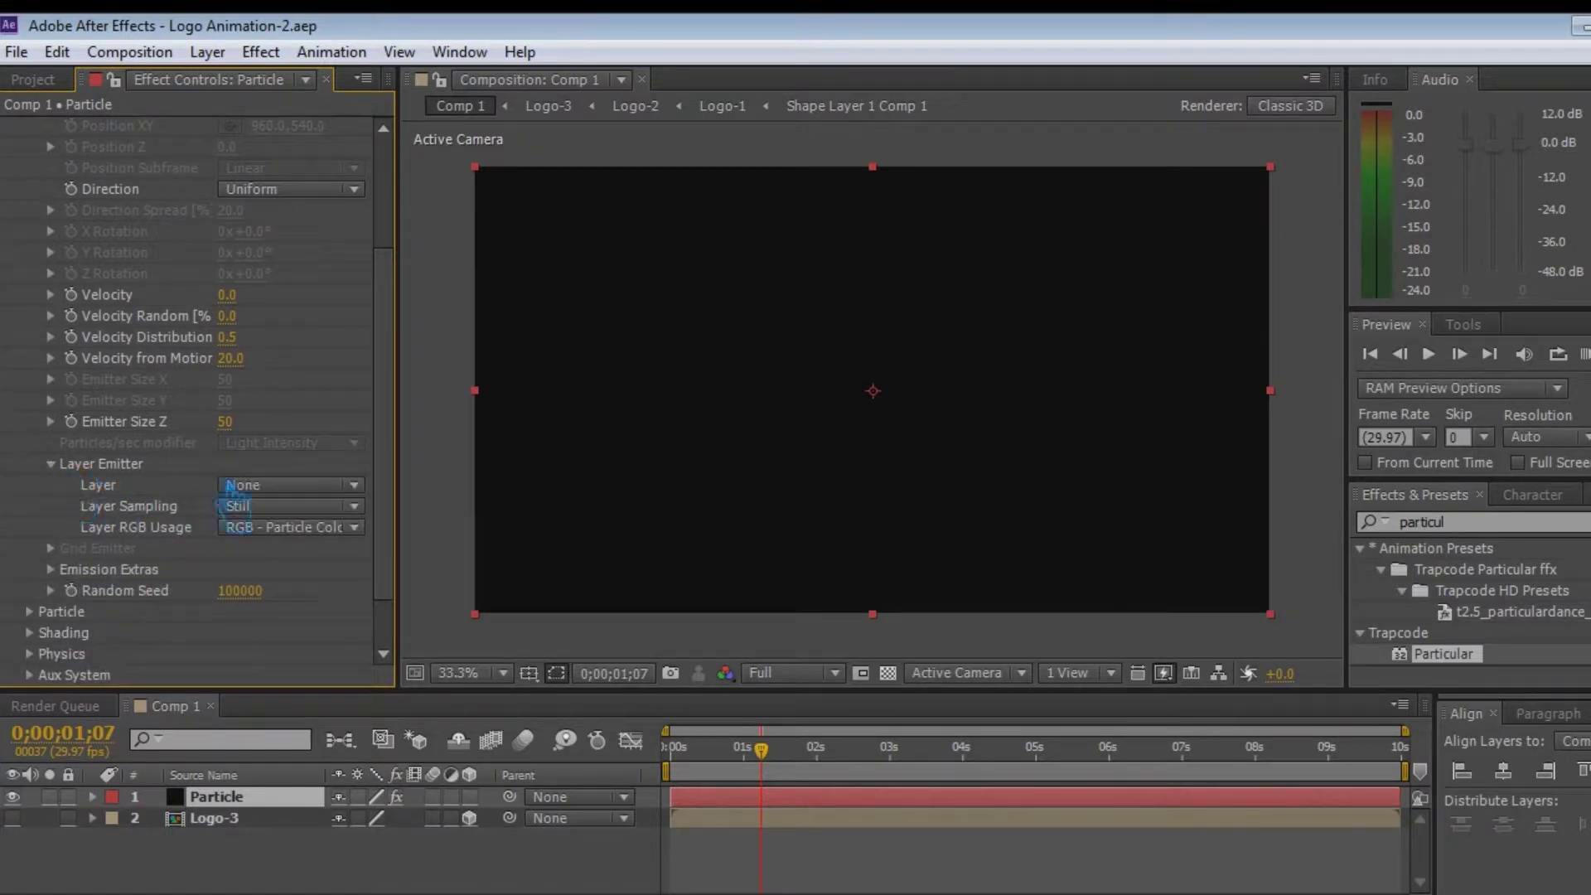
left_click(314, 485)
left_click(335, 579)
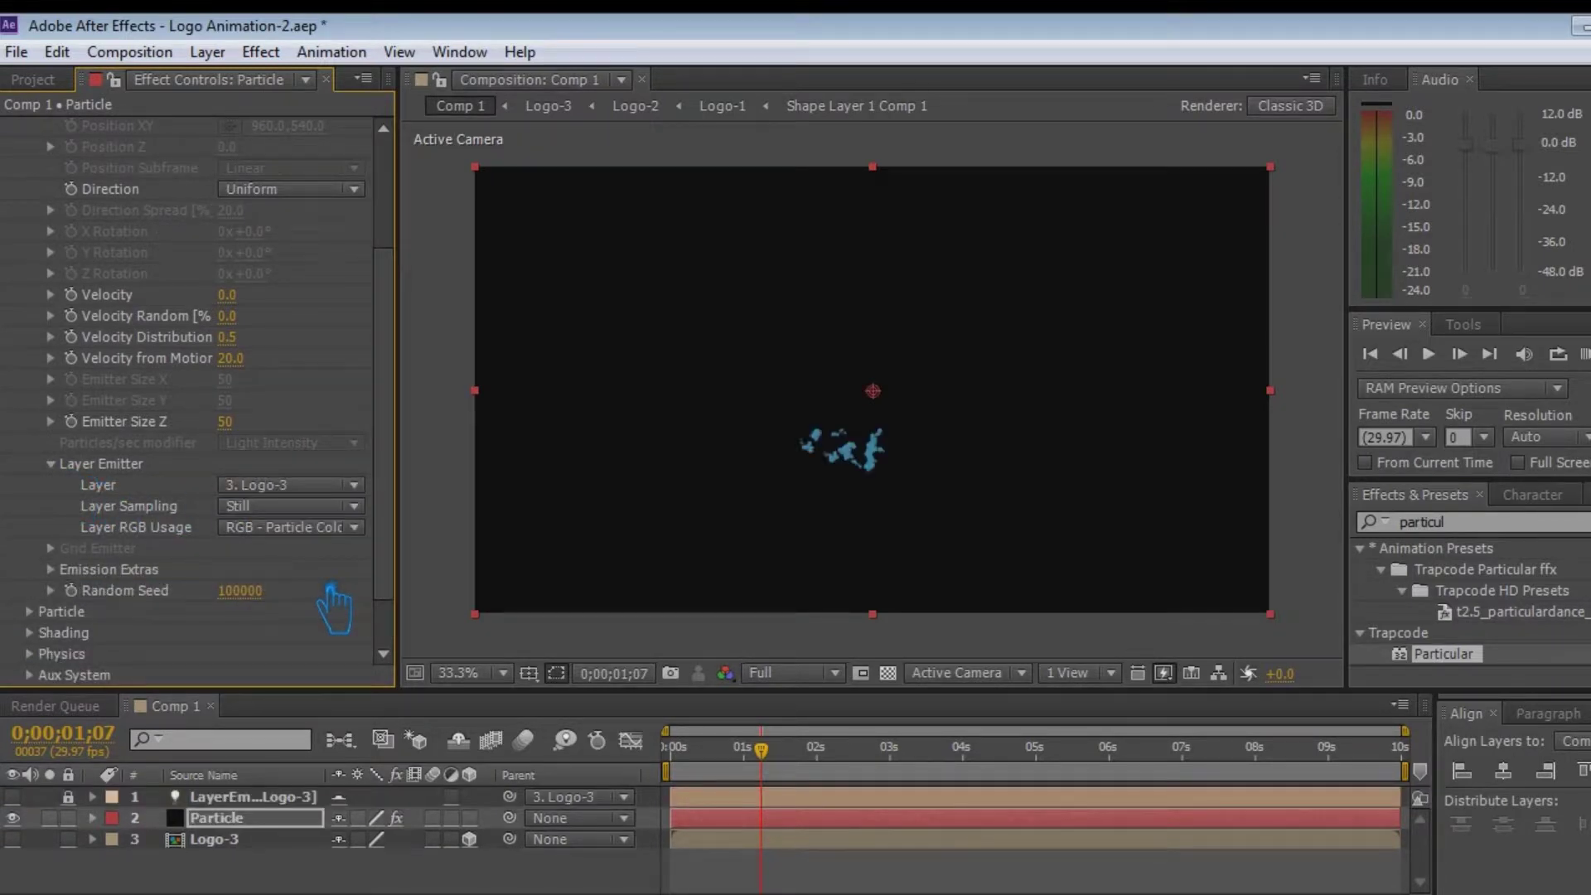
left_click(290, 505)
left_click(331, 559)
left_click(301, 533)
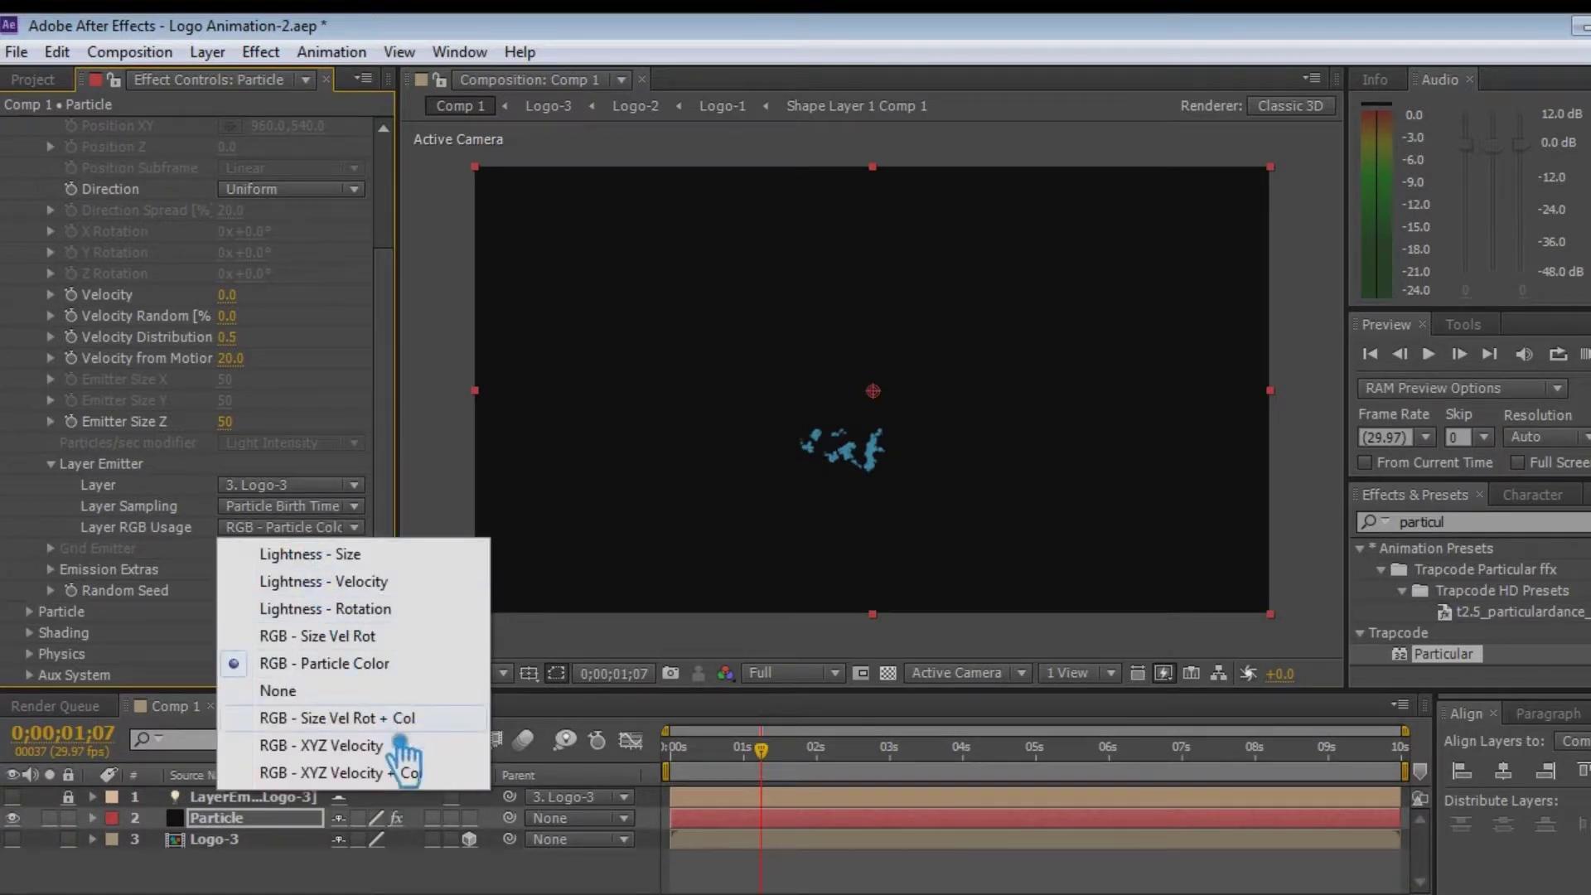
left_click(408, 778)
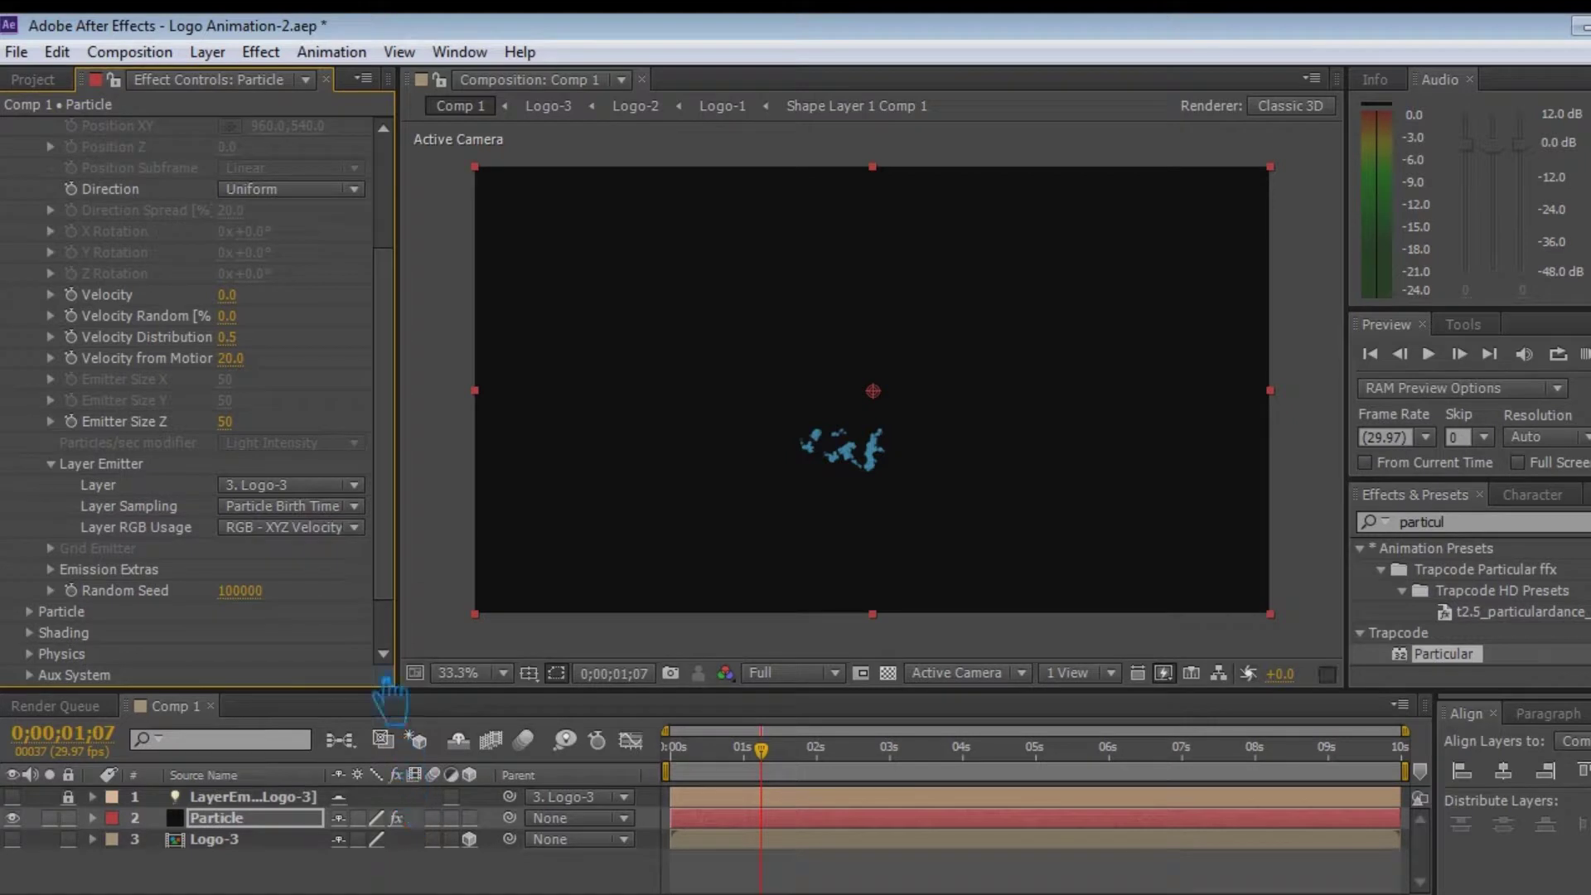
key("ctrl+s")
Go to the frame at 0;00;04;21 and widen the composition viewer
left_click_drag(787, 787, 1035, 795)
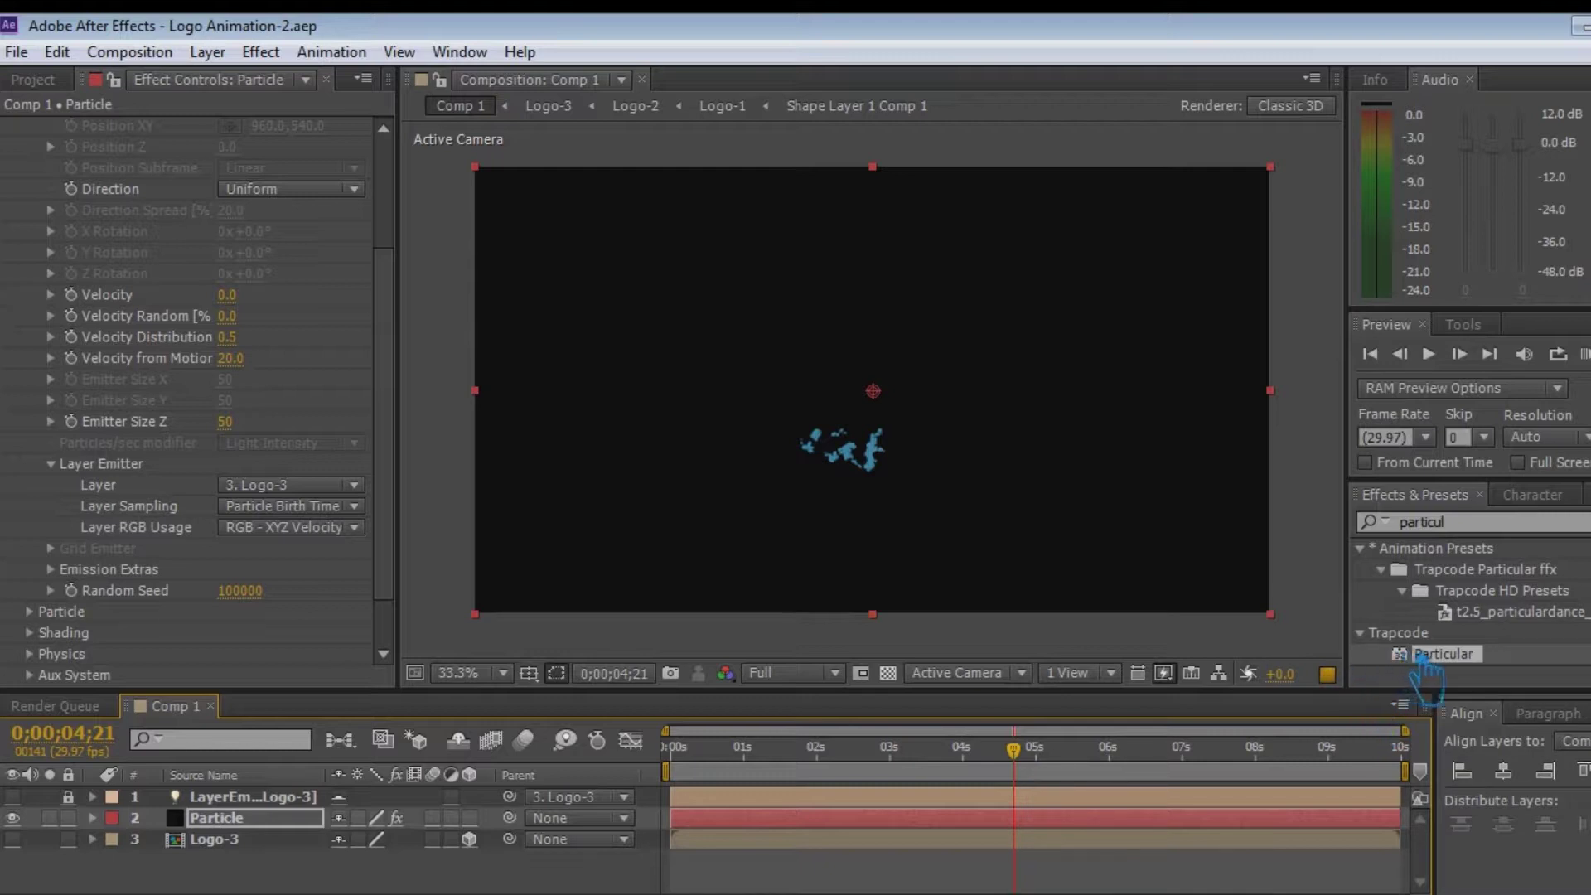
left_click_drag(1348, 660, 1402, 660)
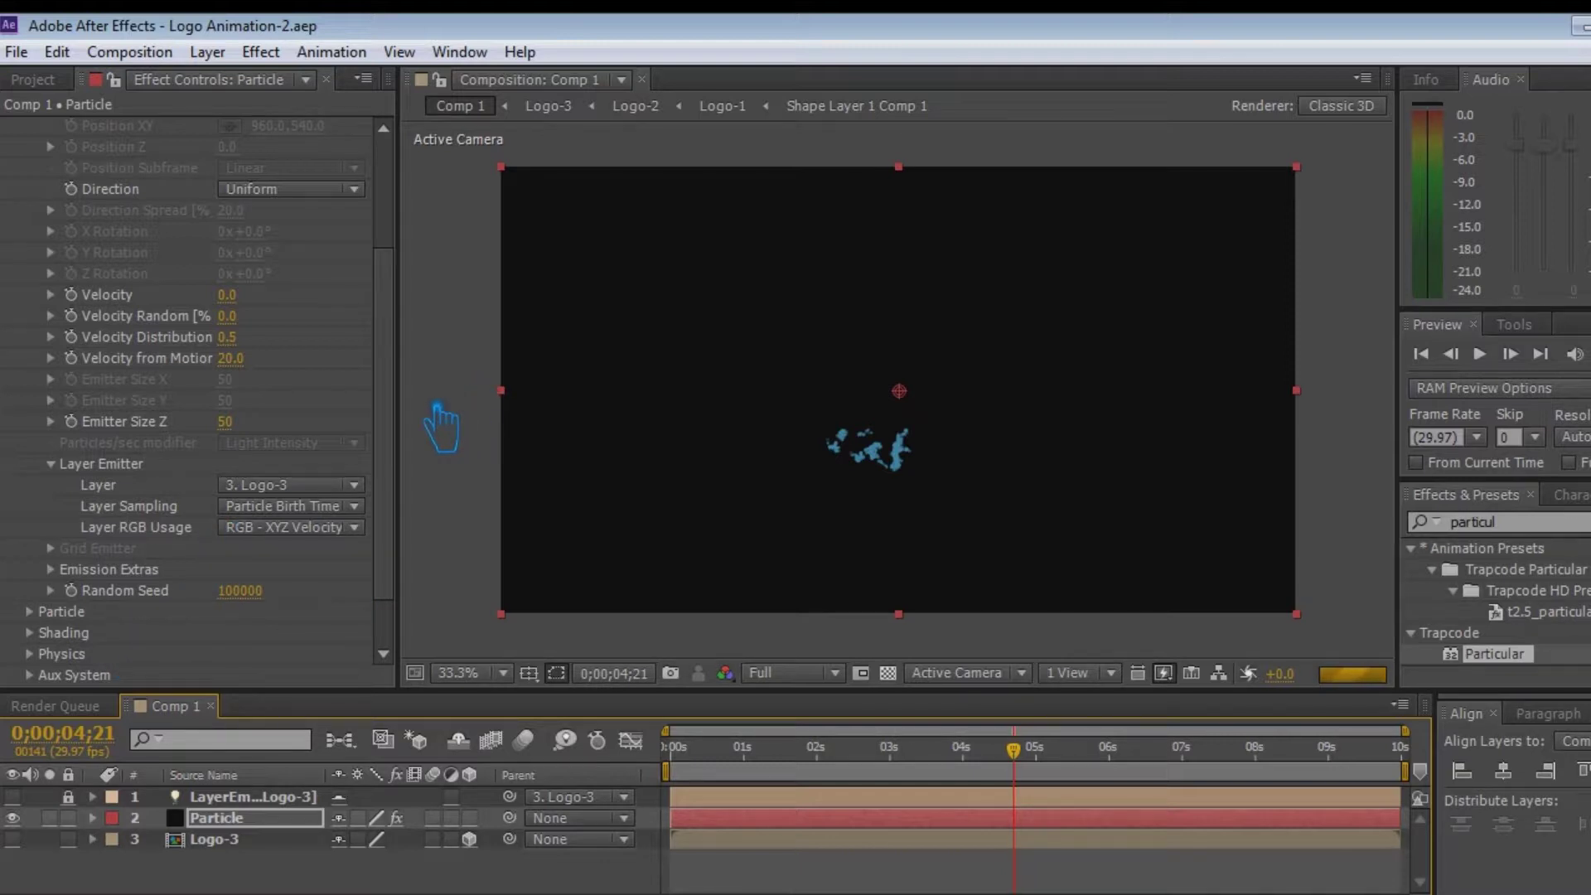
left_click(439, 427)
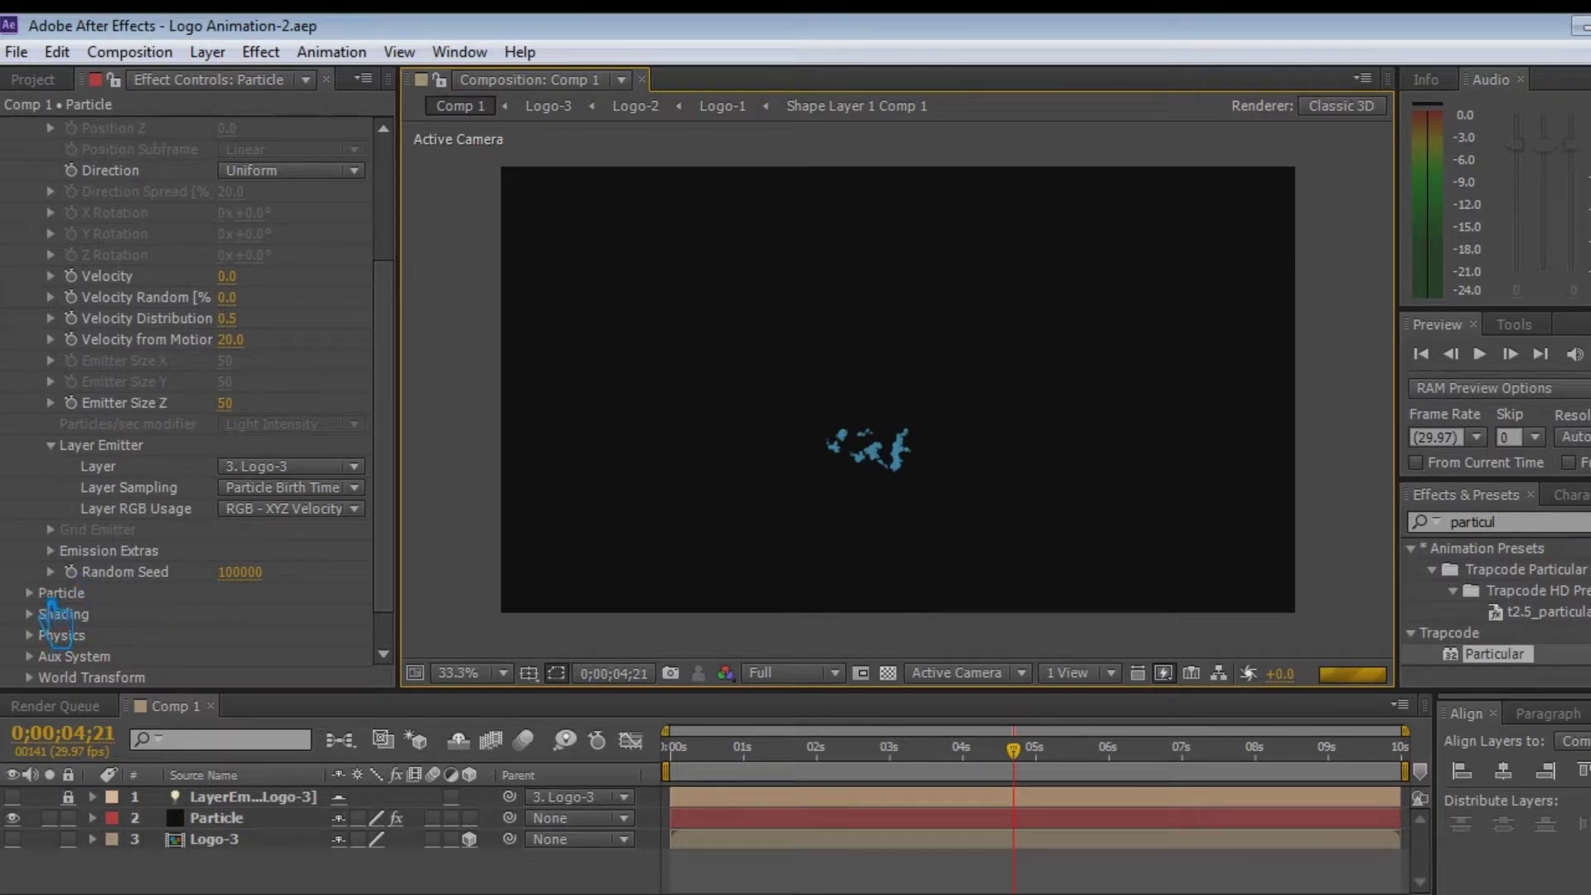
Turn on Visualize Fields in Particular's Air physics settings, keeping the Physics Model at Air and Motion Path off
left_click(57, 634)
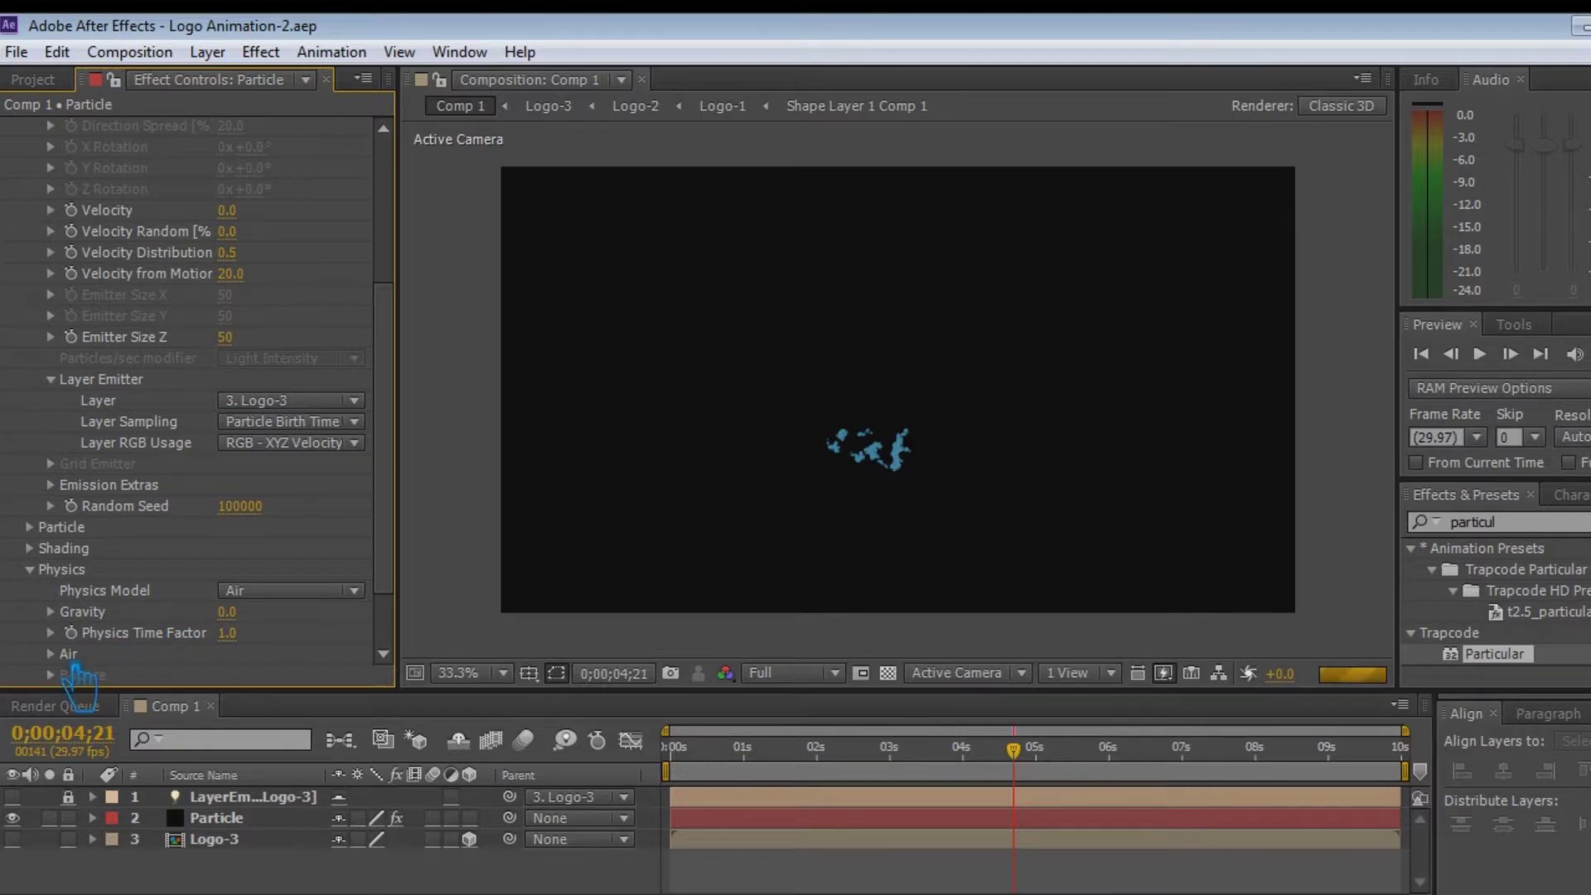
scroll(75, 679, "down", 2)
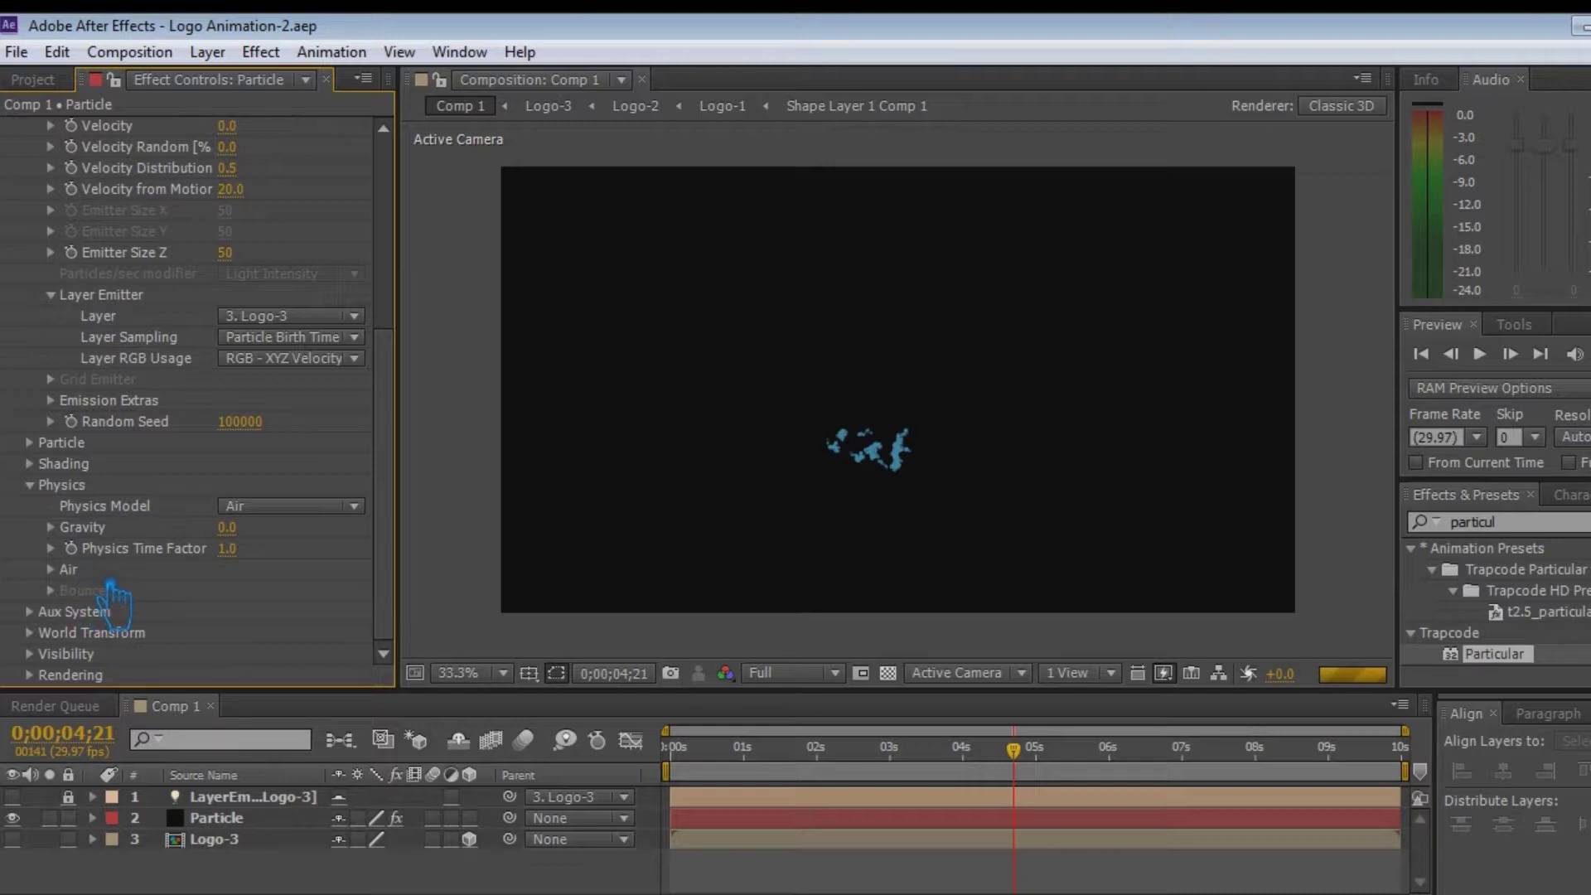
left_click(303, 509)
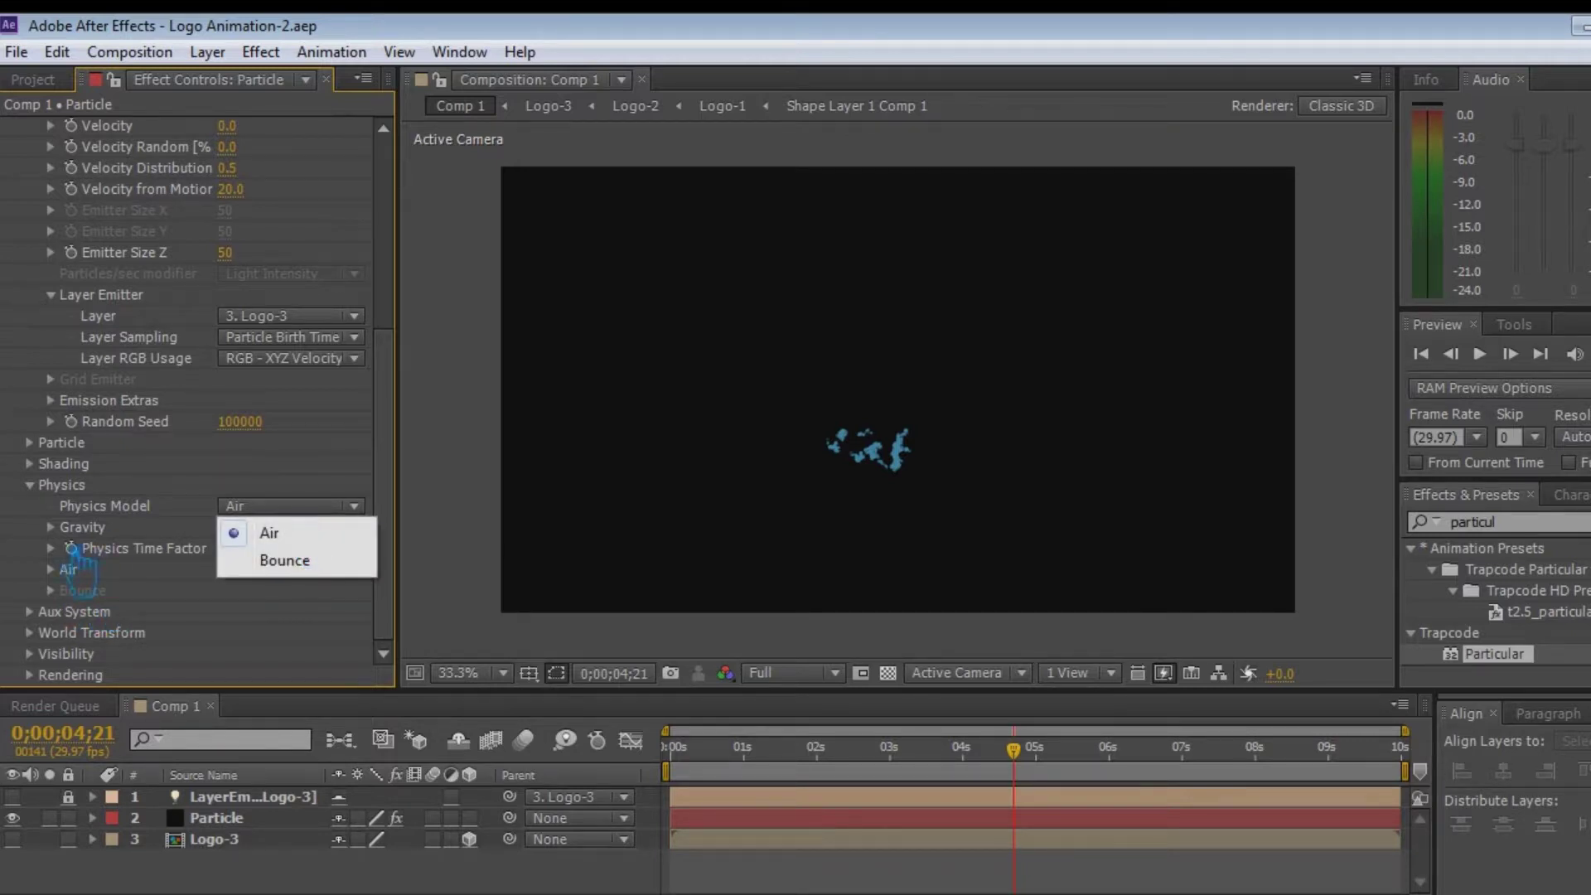
left_click(20, 562)
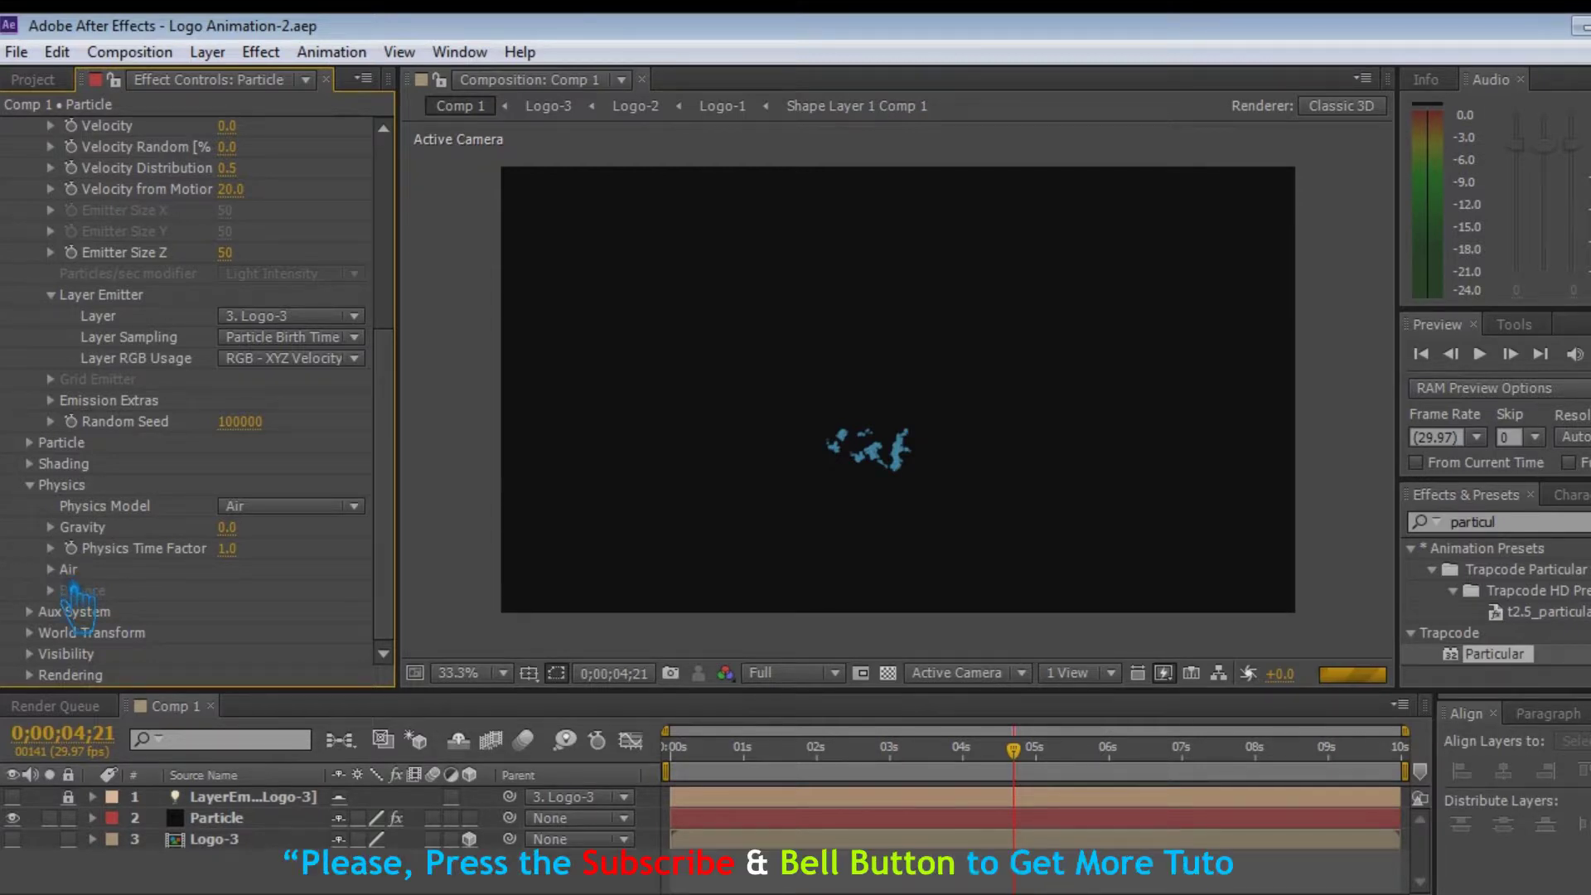
left_click(52, 570)
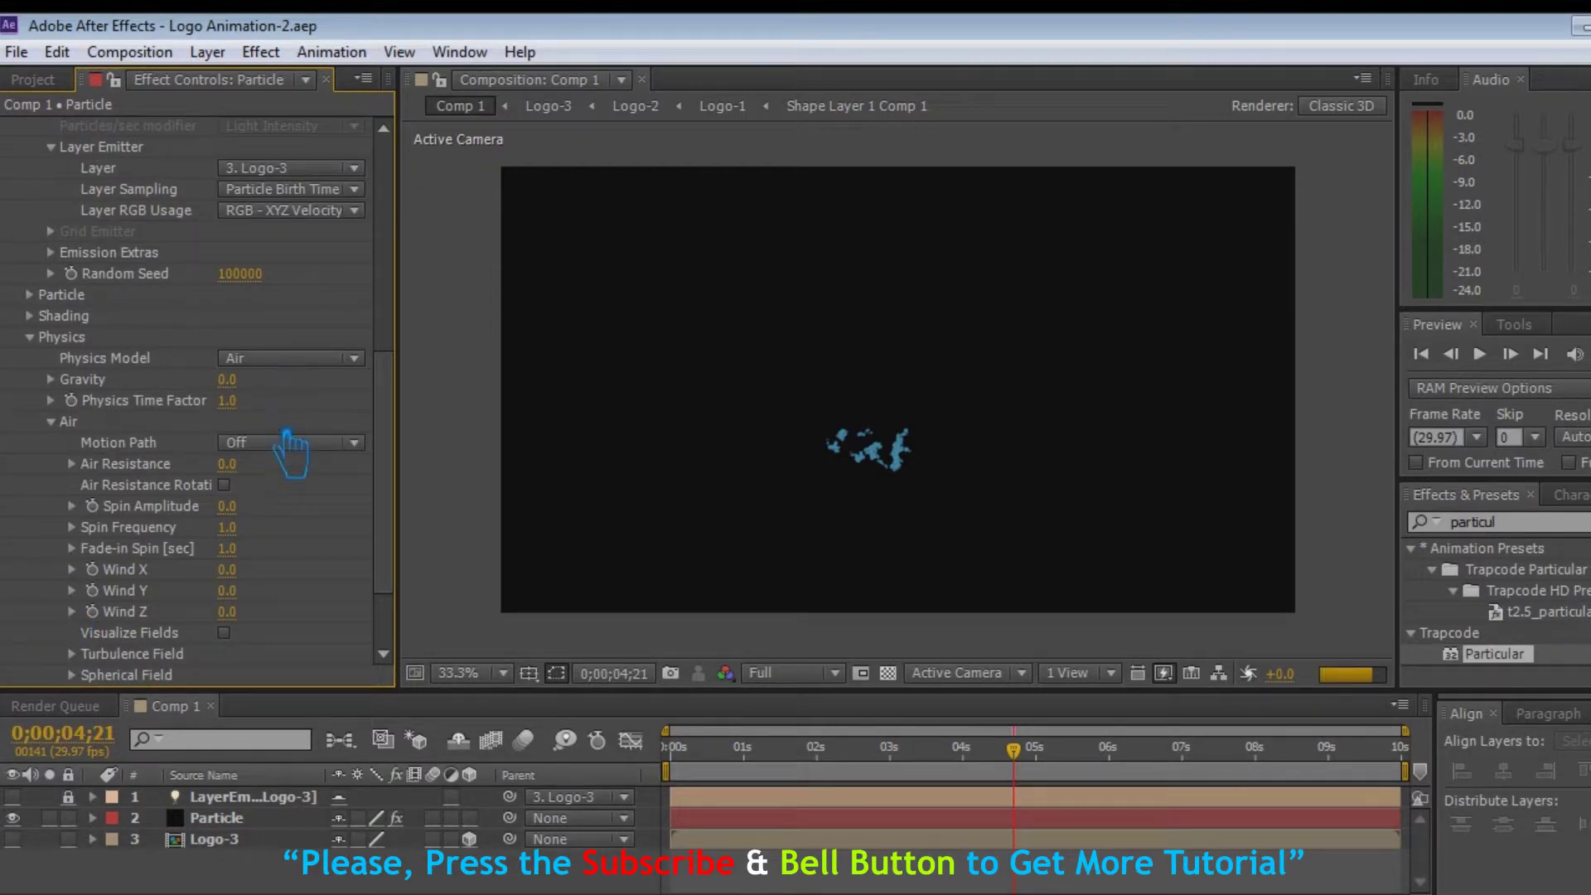
left_click(286, 449)
left_click(24, 473)
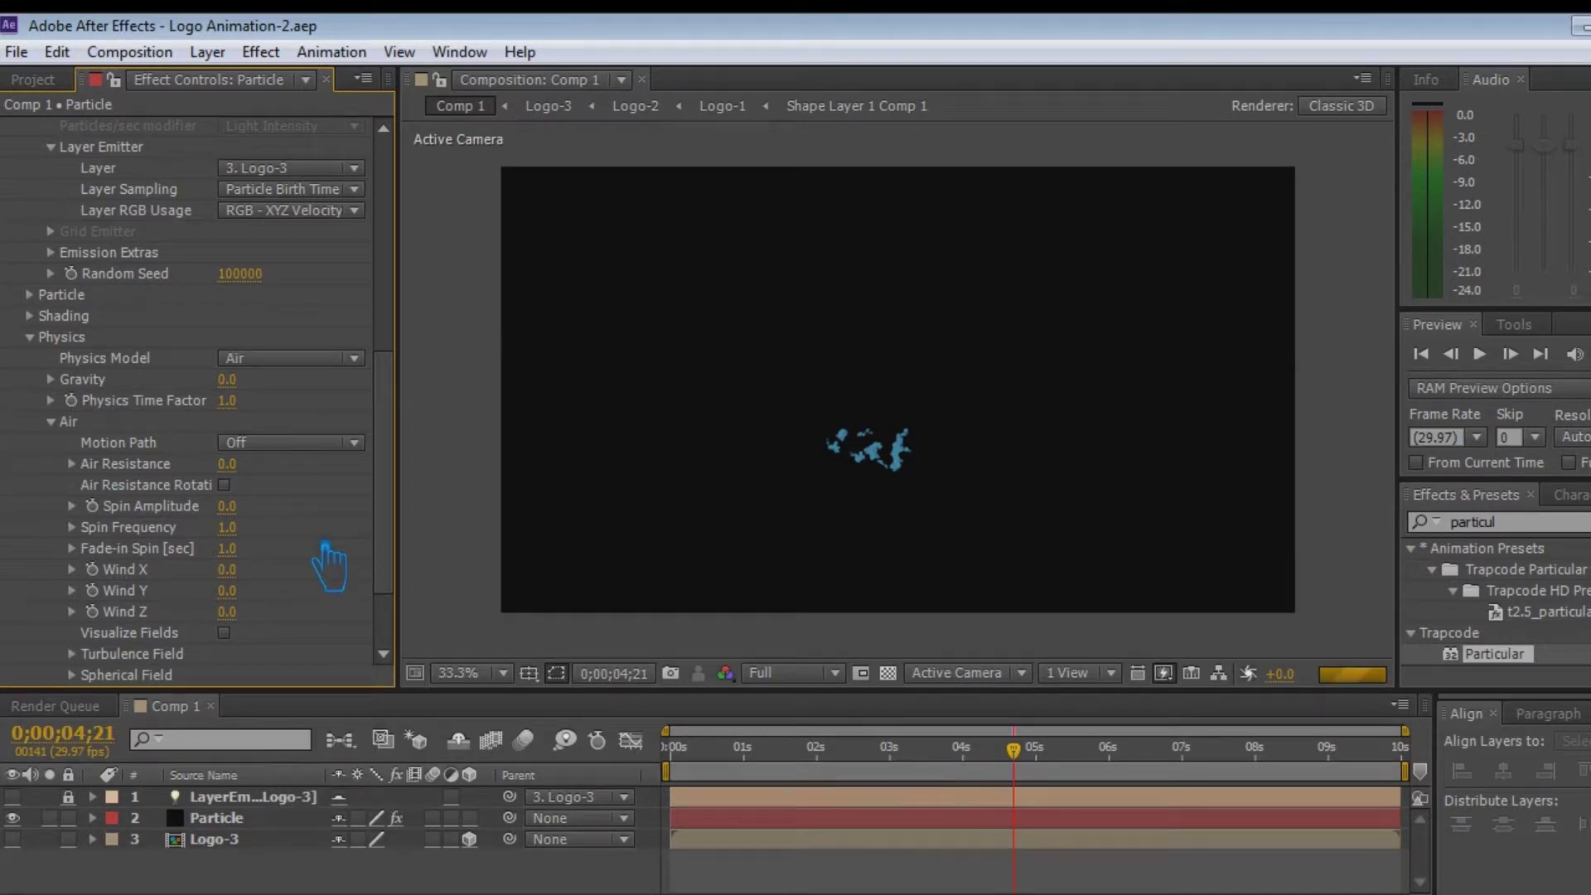
left_click(224, 632)
scroll(224, 621, "down", 3)
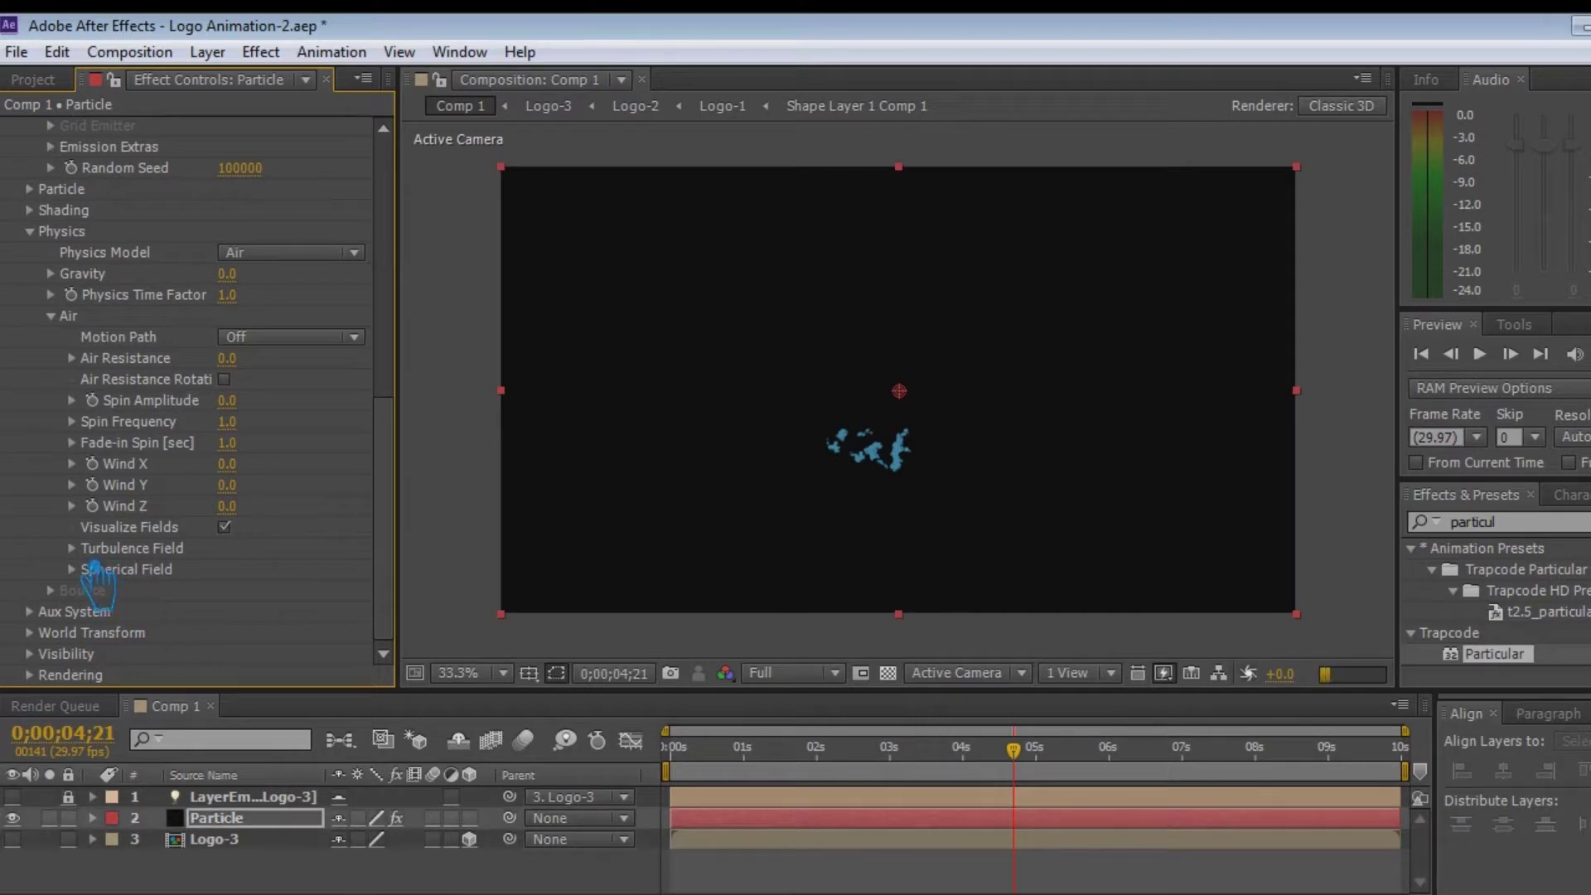
Try Physics Gravity values of 50 and 10 on the Particle layer
left_click(226, 274)
type("50")
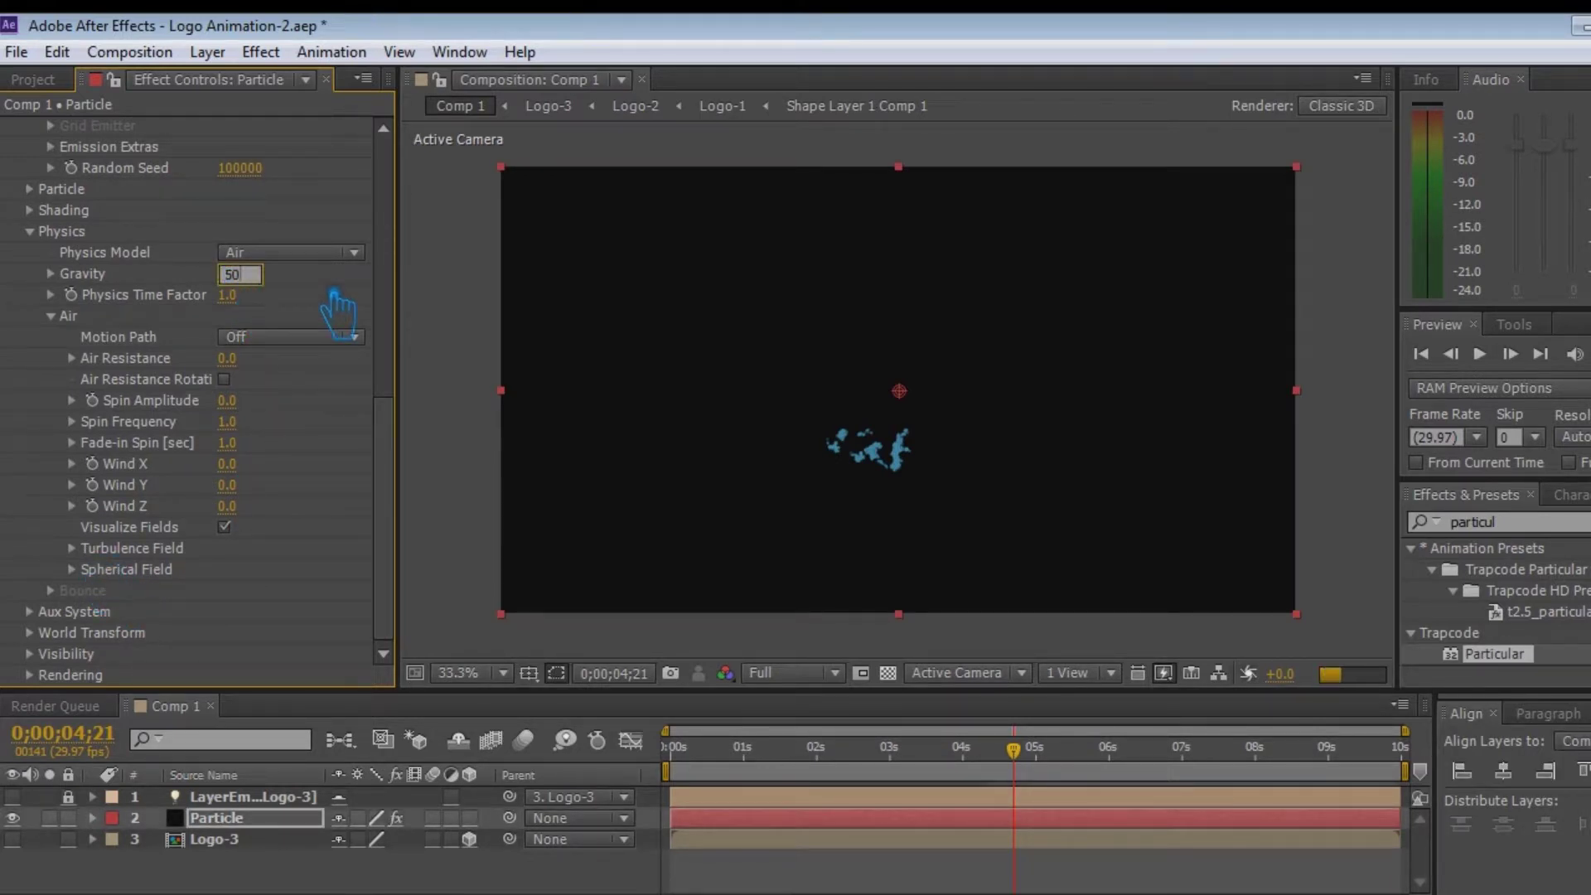
key("Return")
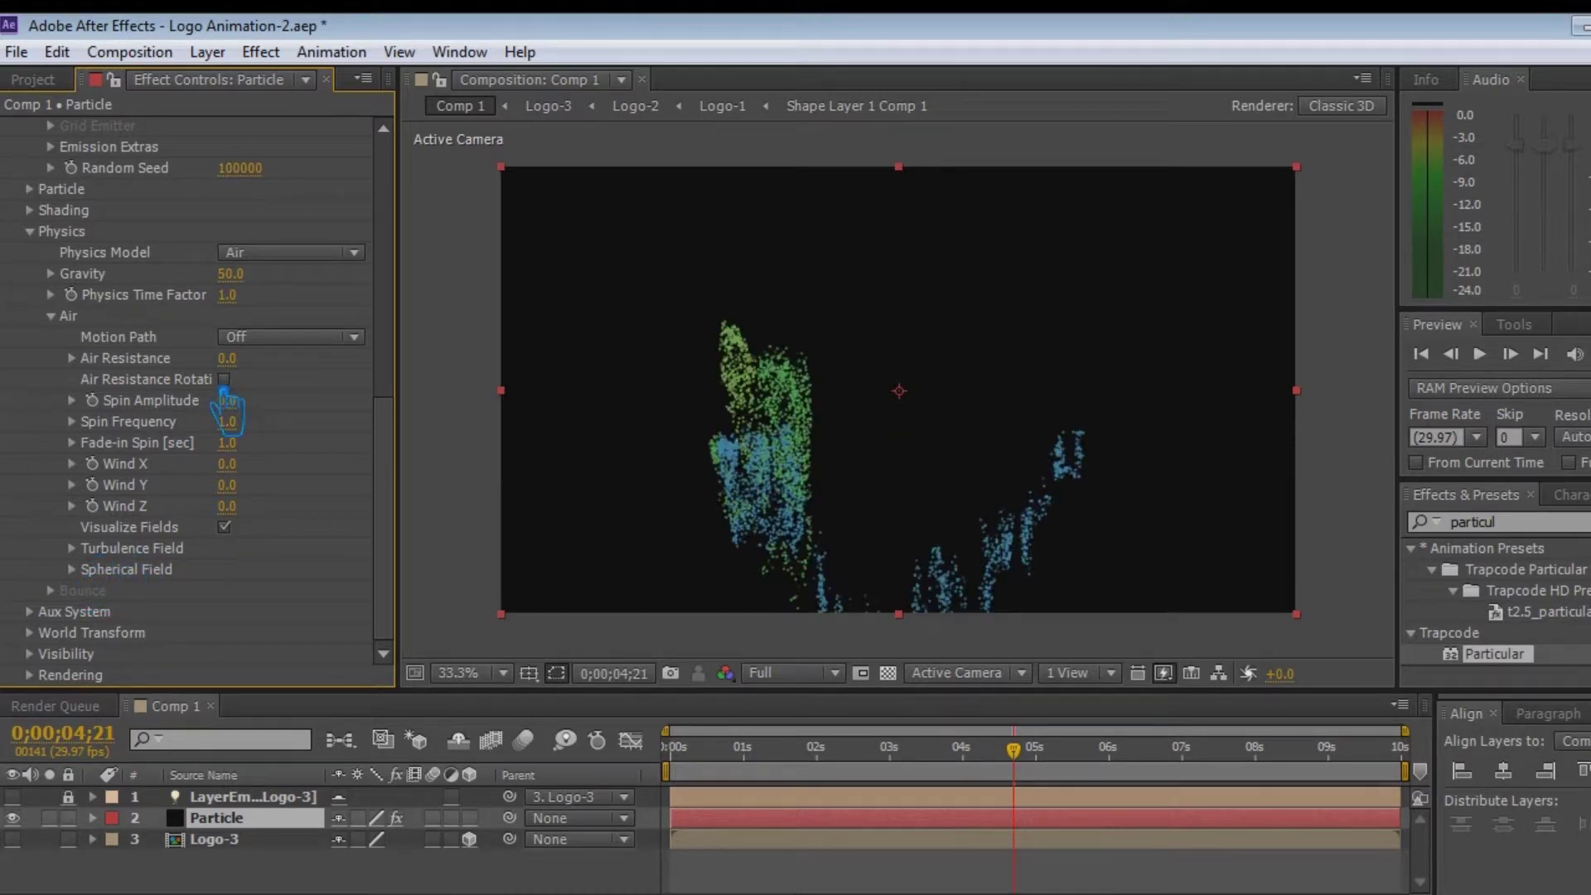
left_click(230, 274)
type("10")
key("Return")
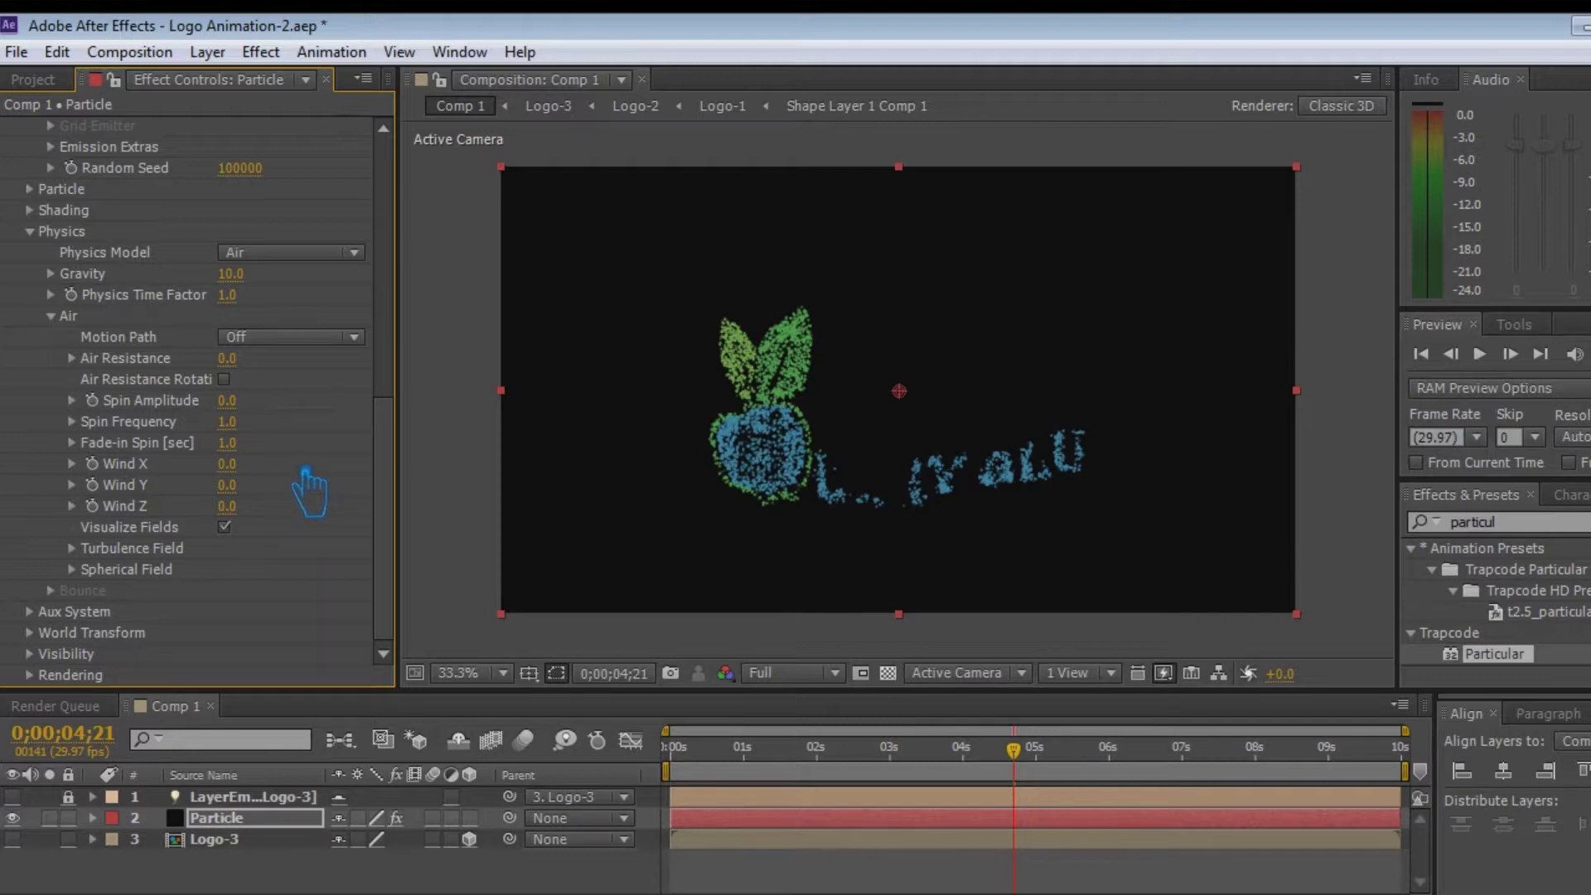
left_click(230, 273)
left_click(339, 445)
Try an Affect Position of 45 in the Turbulence Field and undo it
left_click(73, 548)
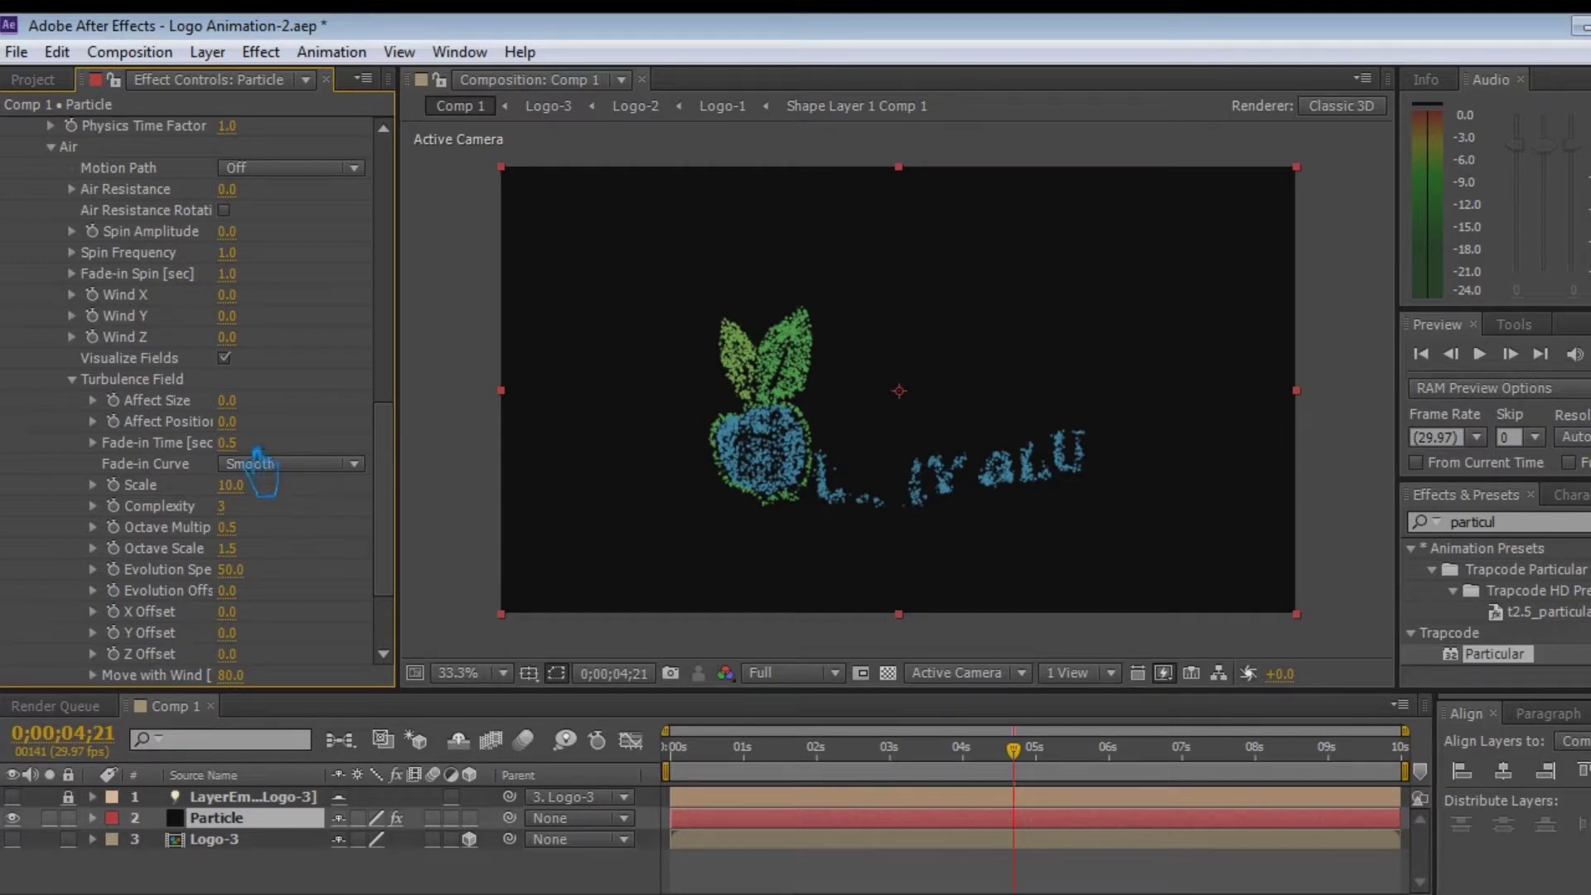
left_click(227, 421)
type("45")
key("Return")
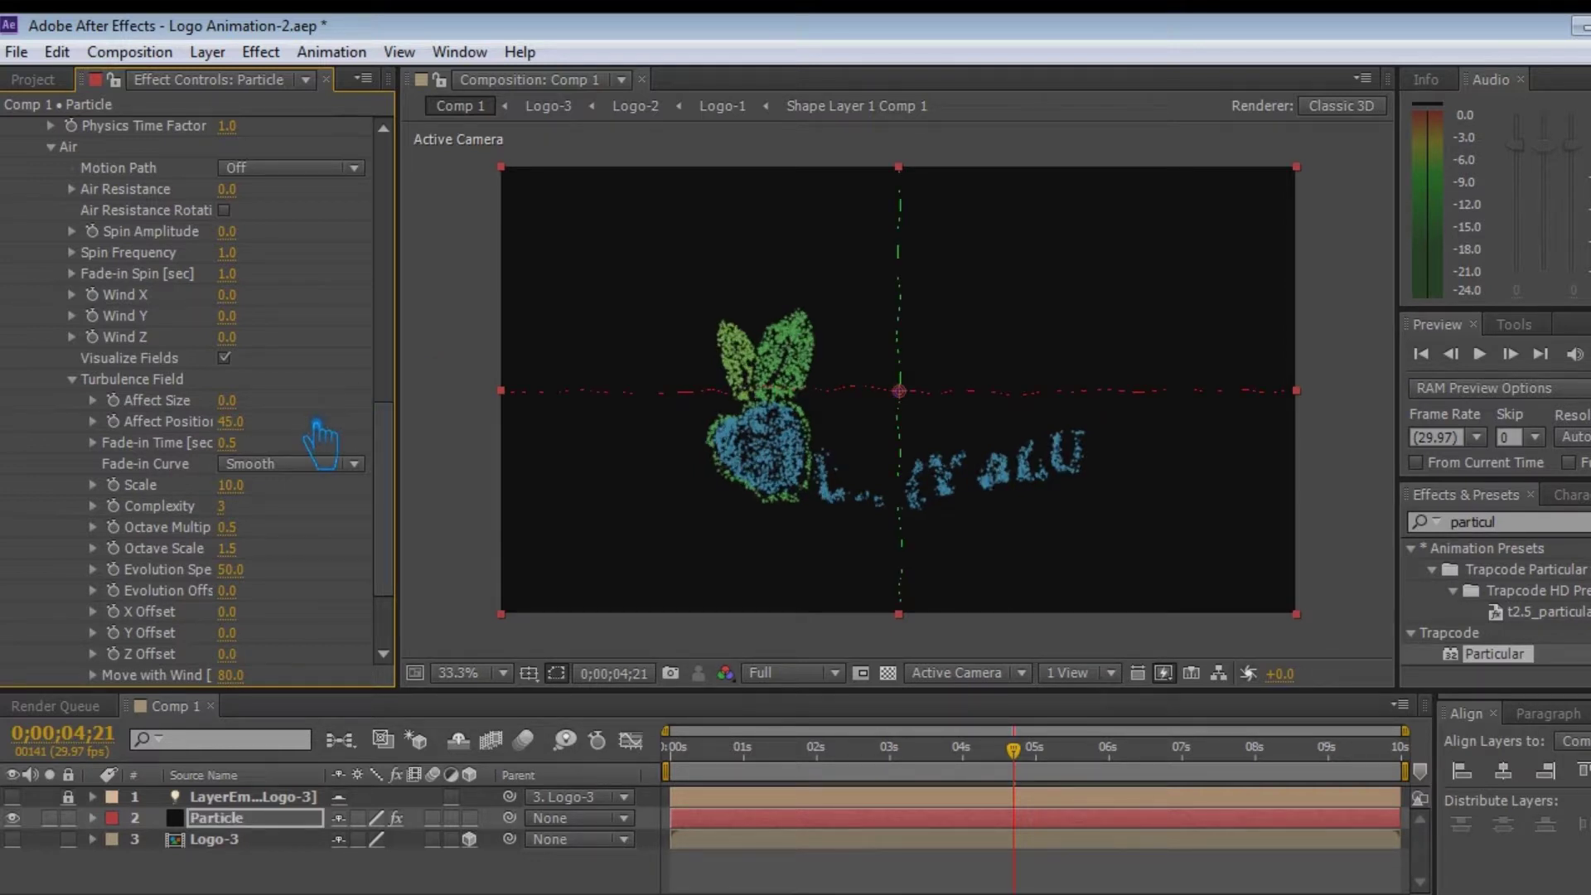
key("ctrl")
scroll(317, 425, "down", 1)
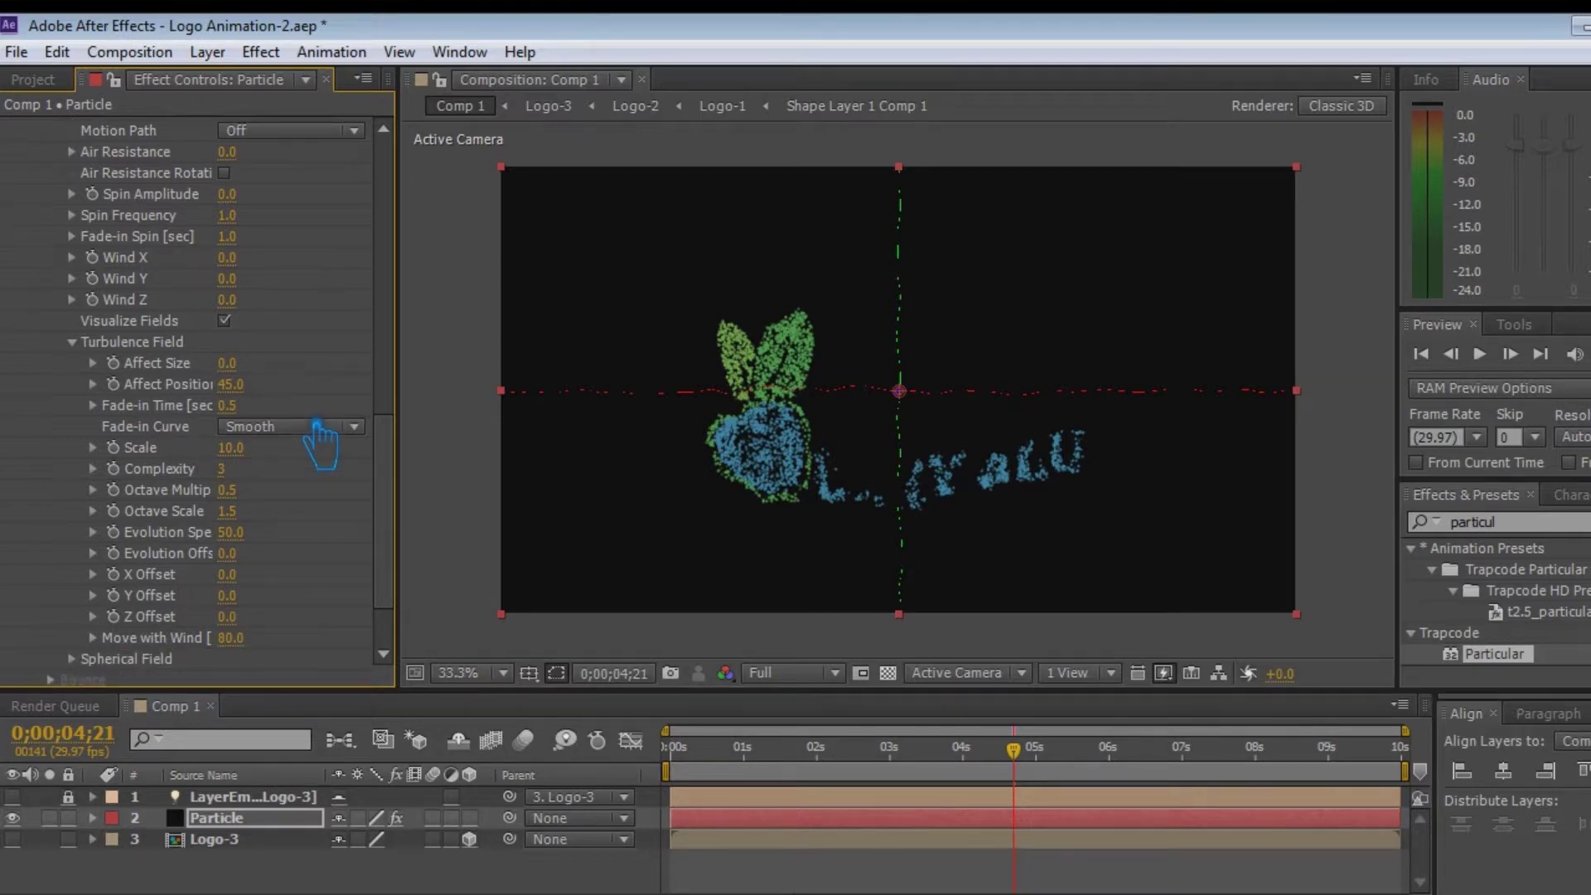
key("ctrl+z")
scroll(317, 424, "up", 4)
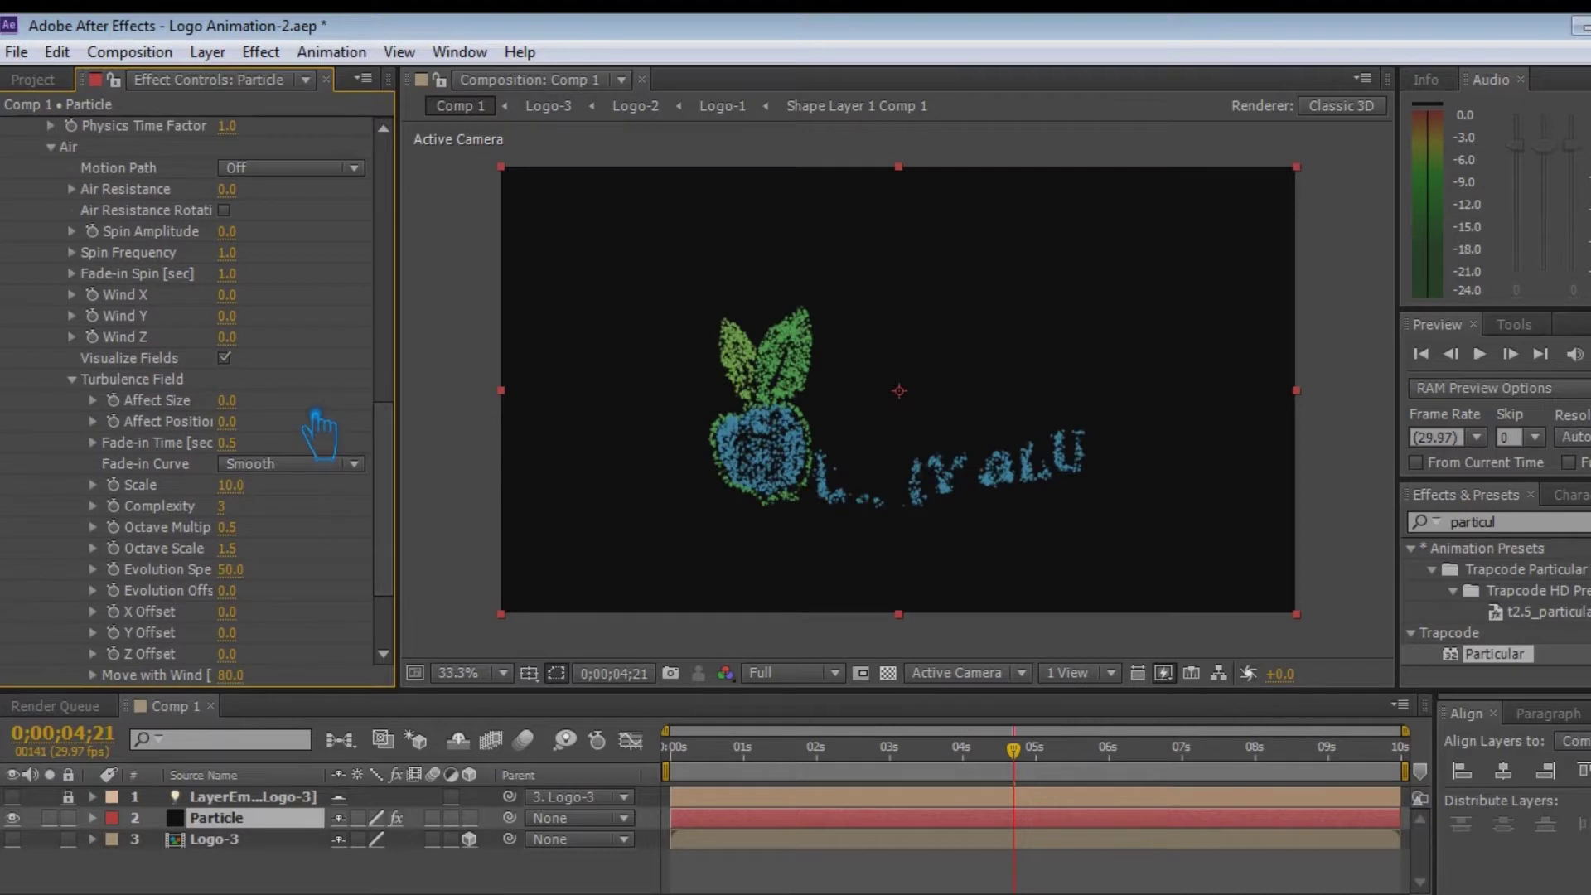
Reset Particular's Physics Gravity to 0
left_click(248, 219)
type("0")
key("Return")
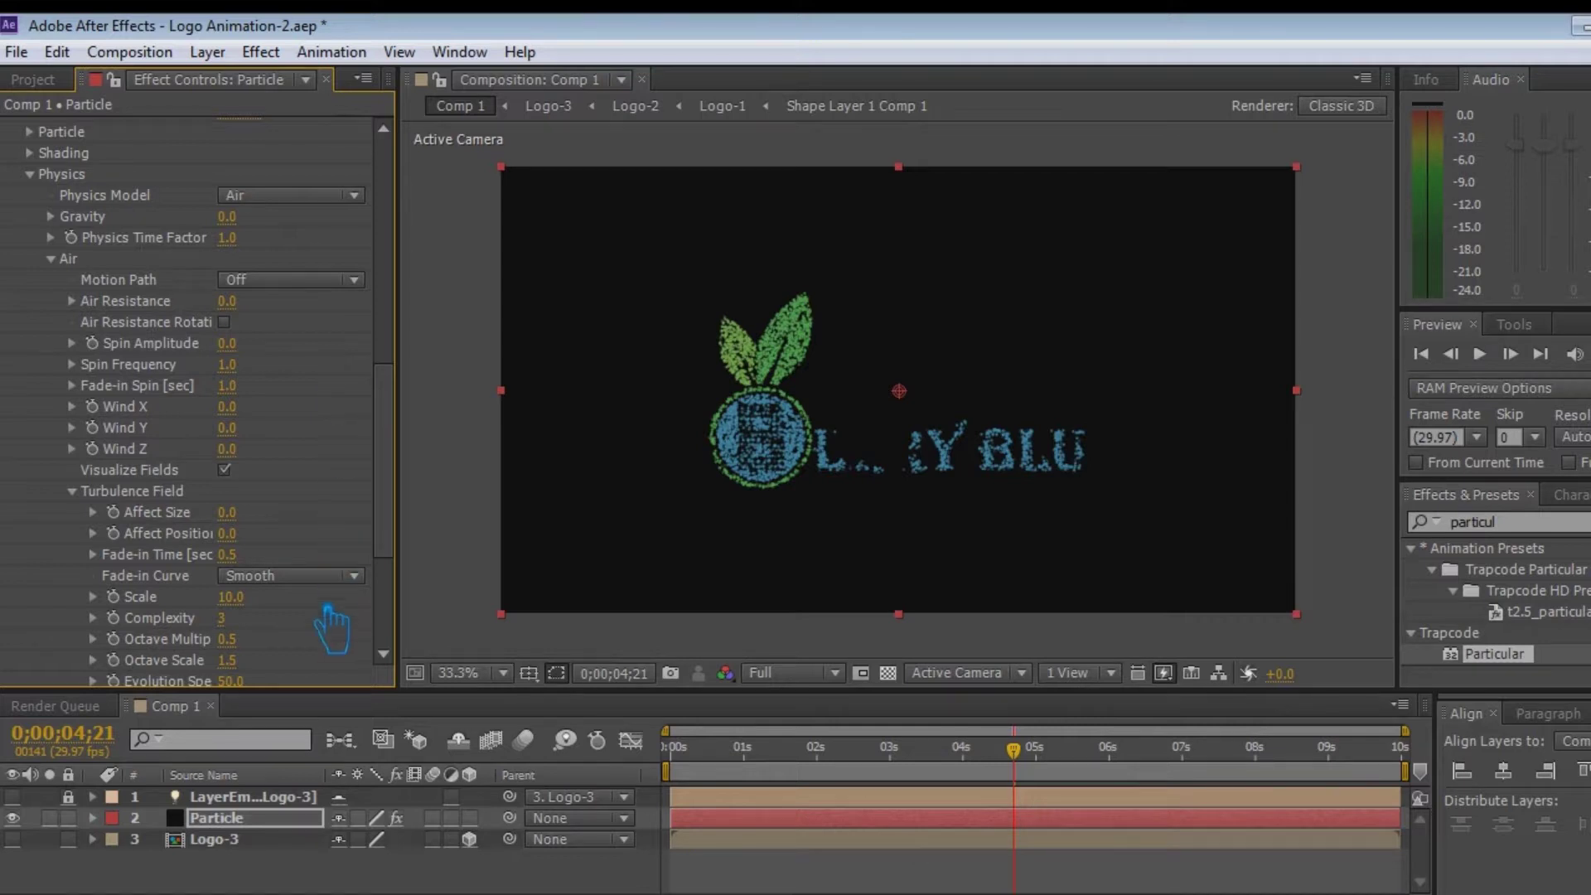
Test the Turbulence Field's Affect Position at 45 again without gravity, and undo the change
scroll(313, 634, "down", 6)
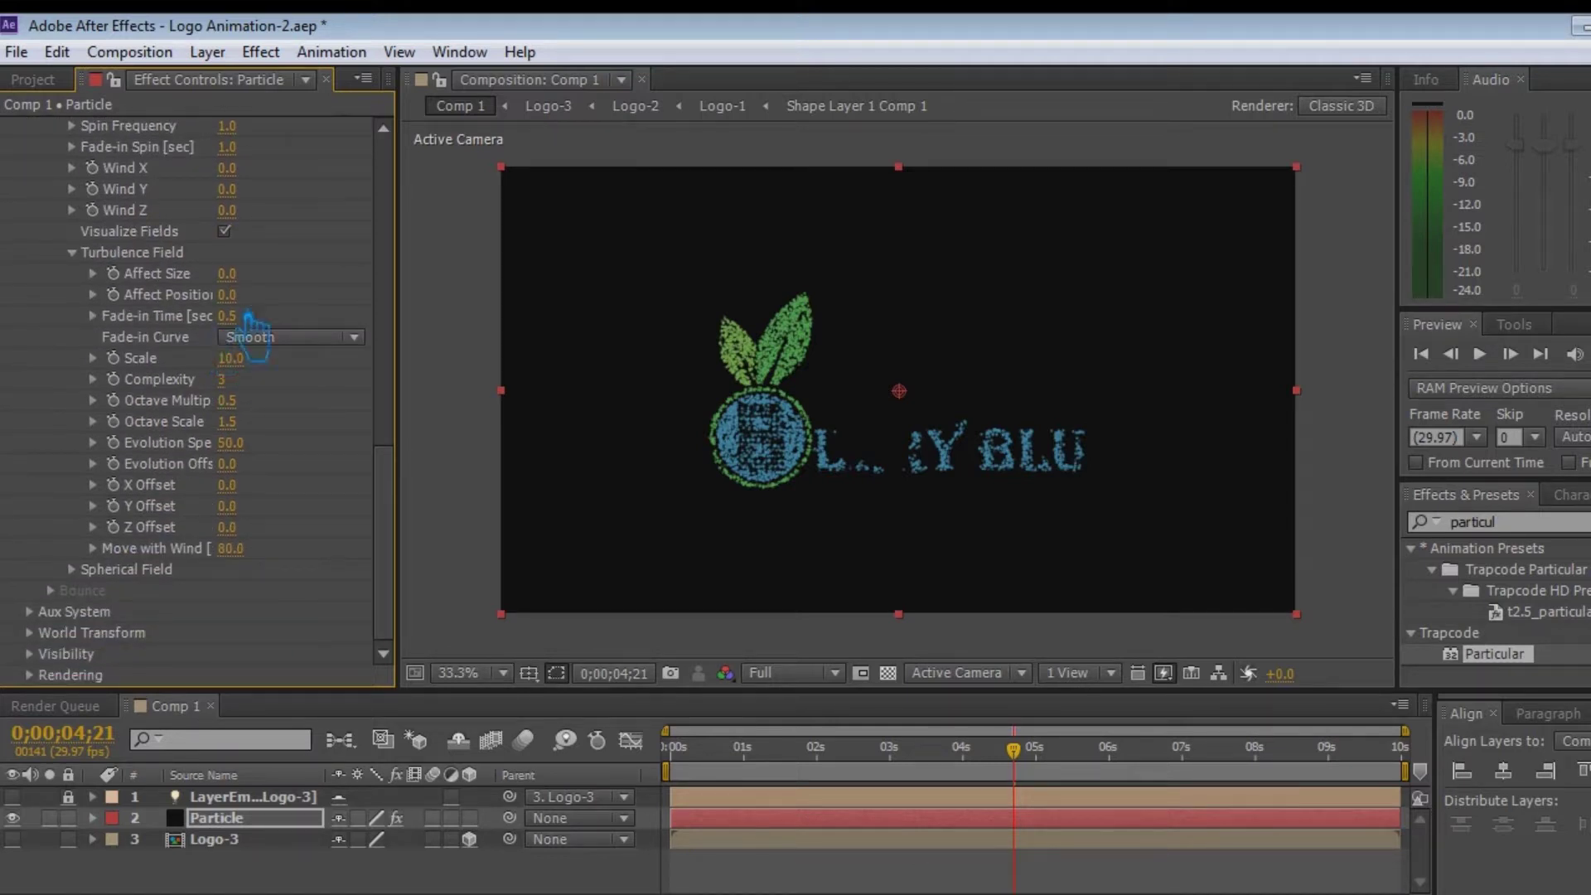
left_click(227, 294)
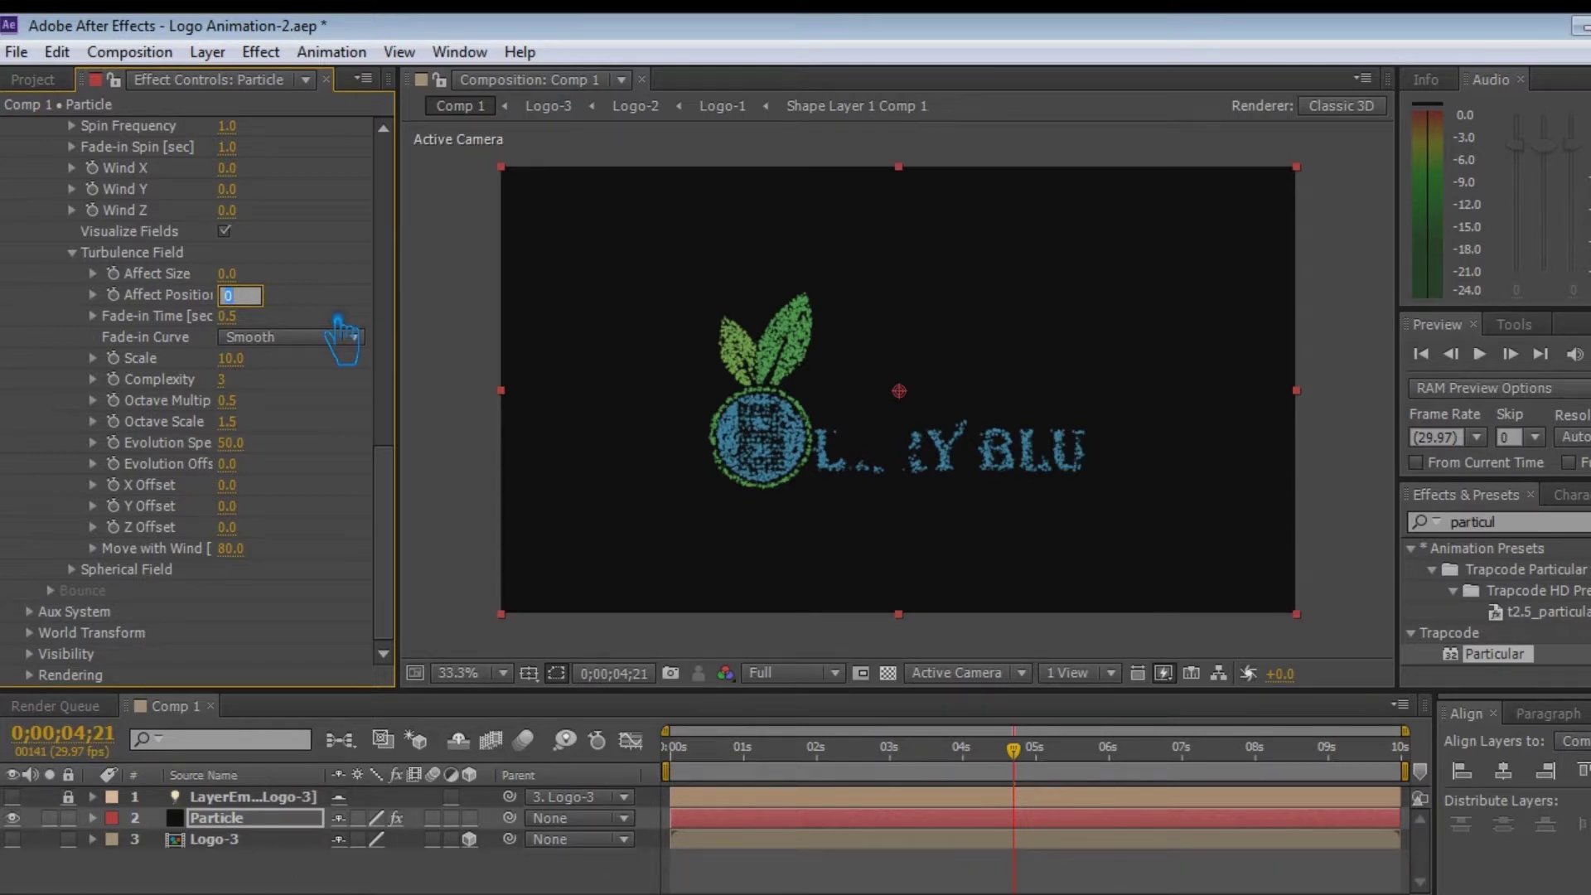
type("5")
key("BackSpace")
key("BackSpace")
key("Return")
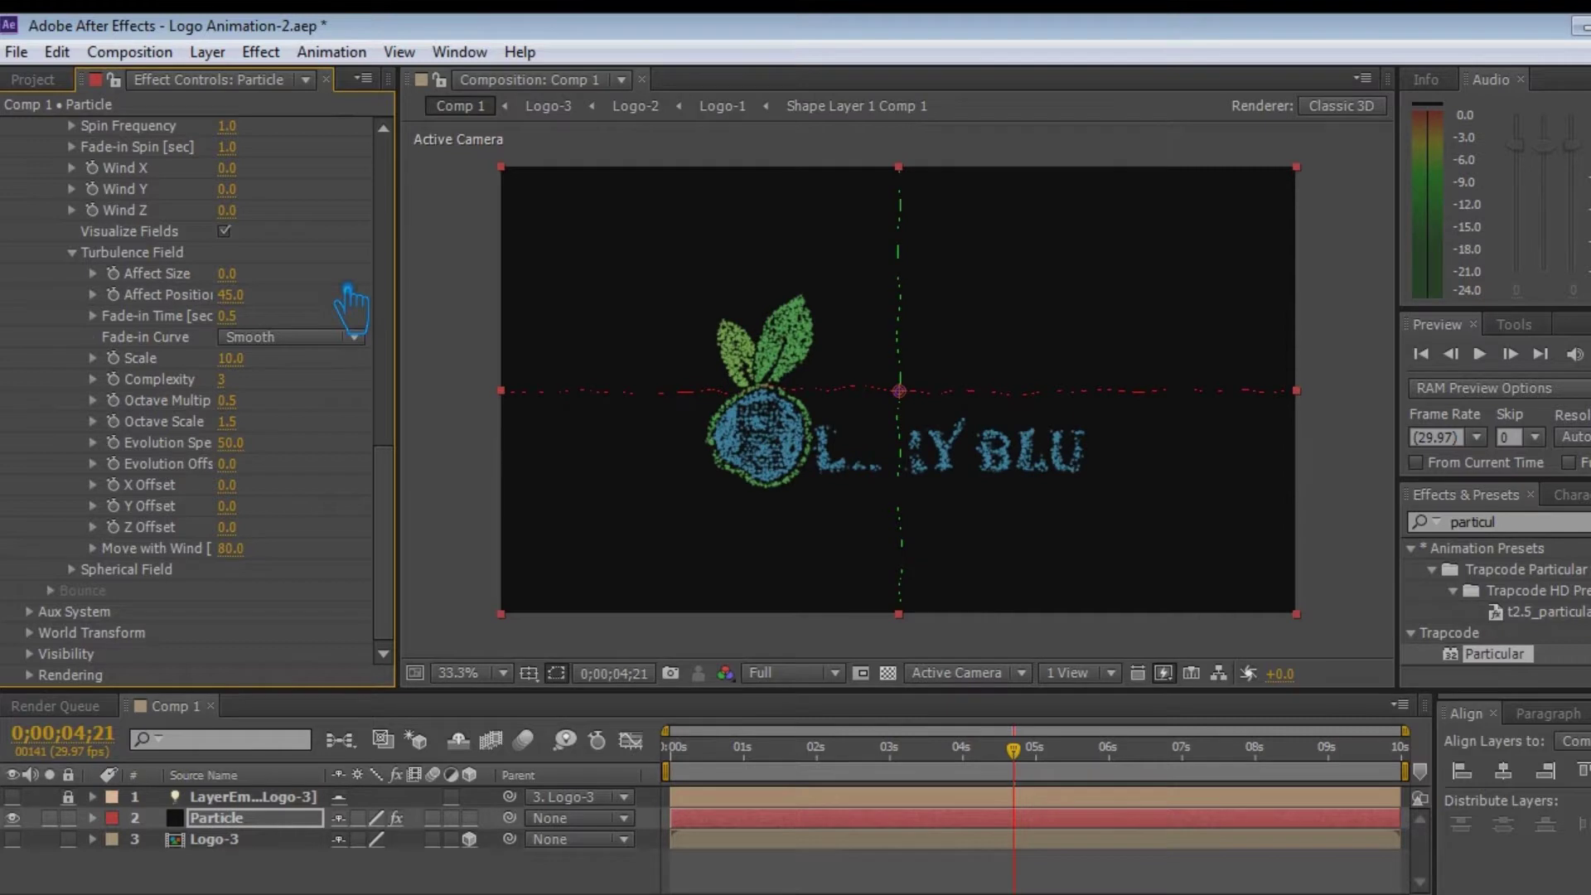
left_click(262, 825)
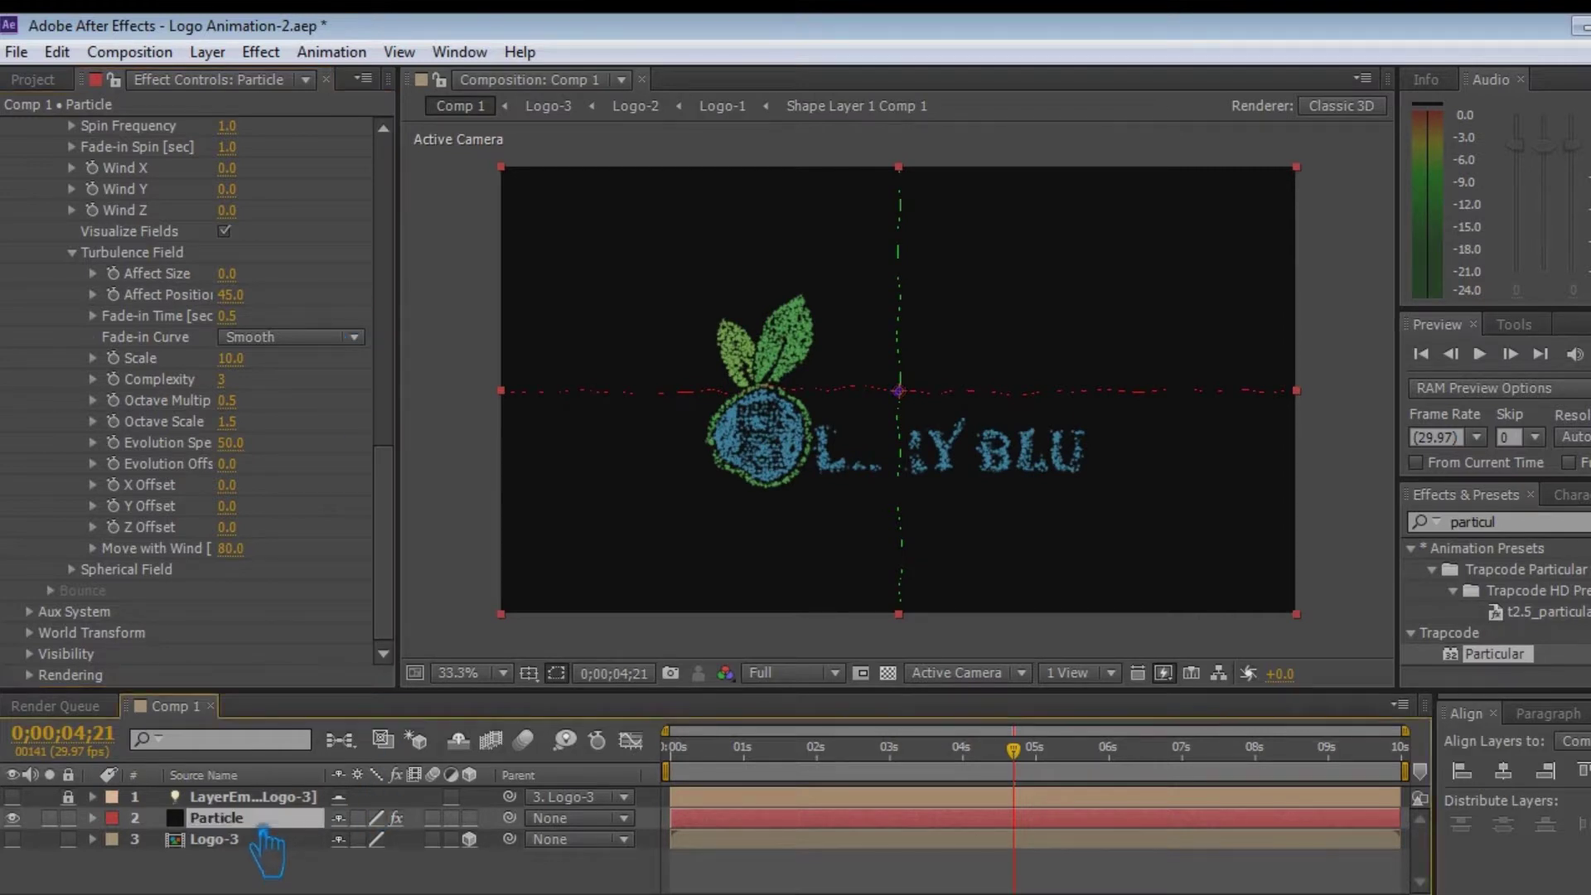
key("ctrl+z")
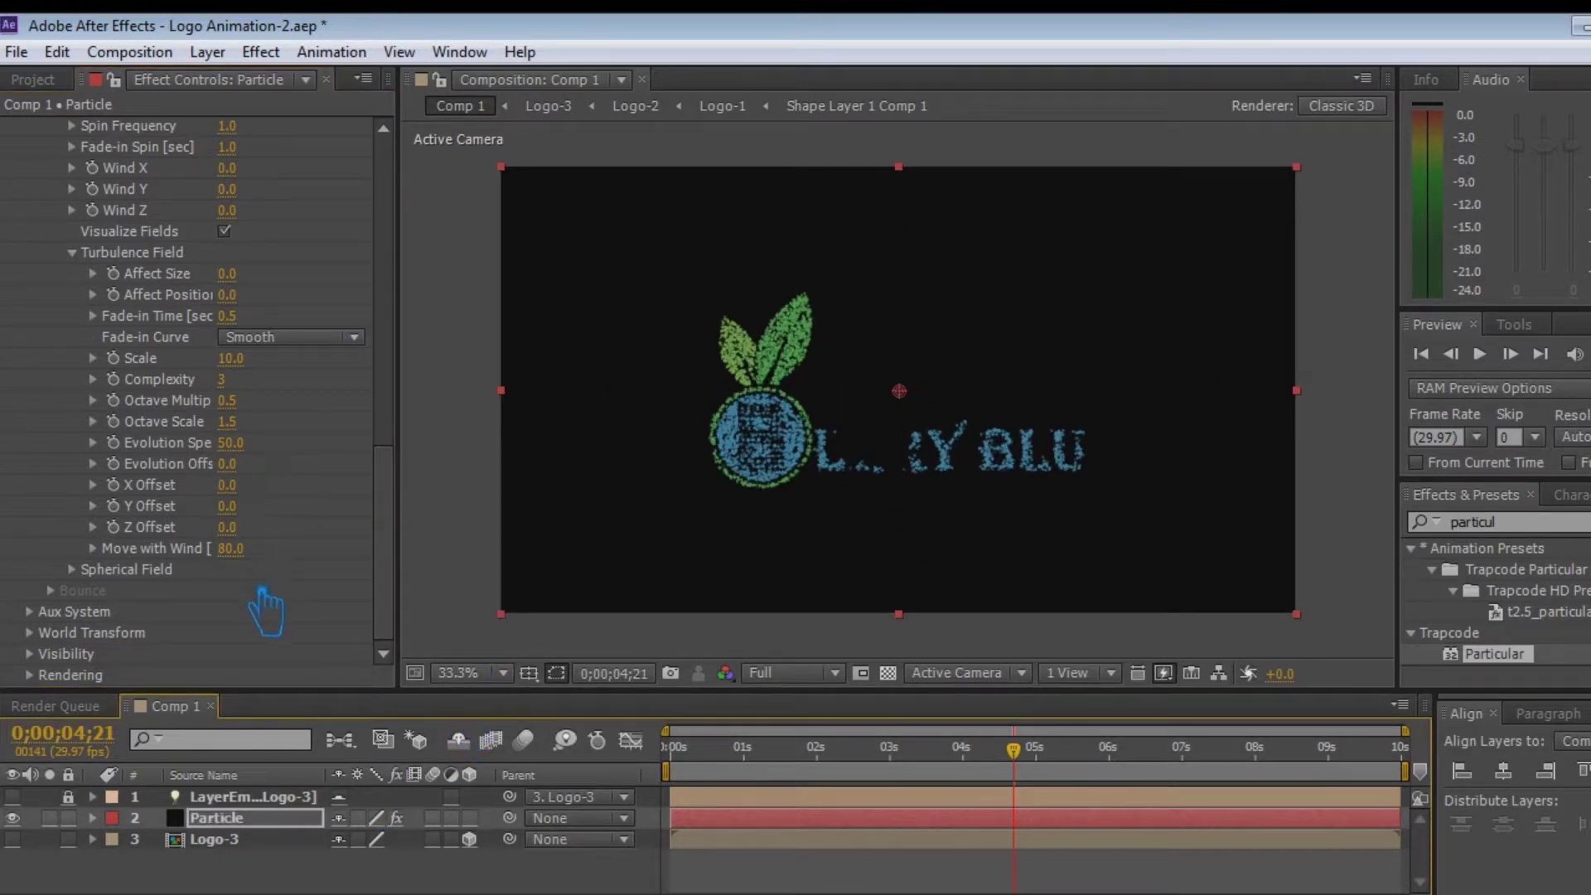
Set the Aux System to emit continuously, with Color From Main at 100% and Opacity at 100
left_click(43, 613)
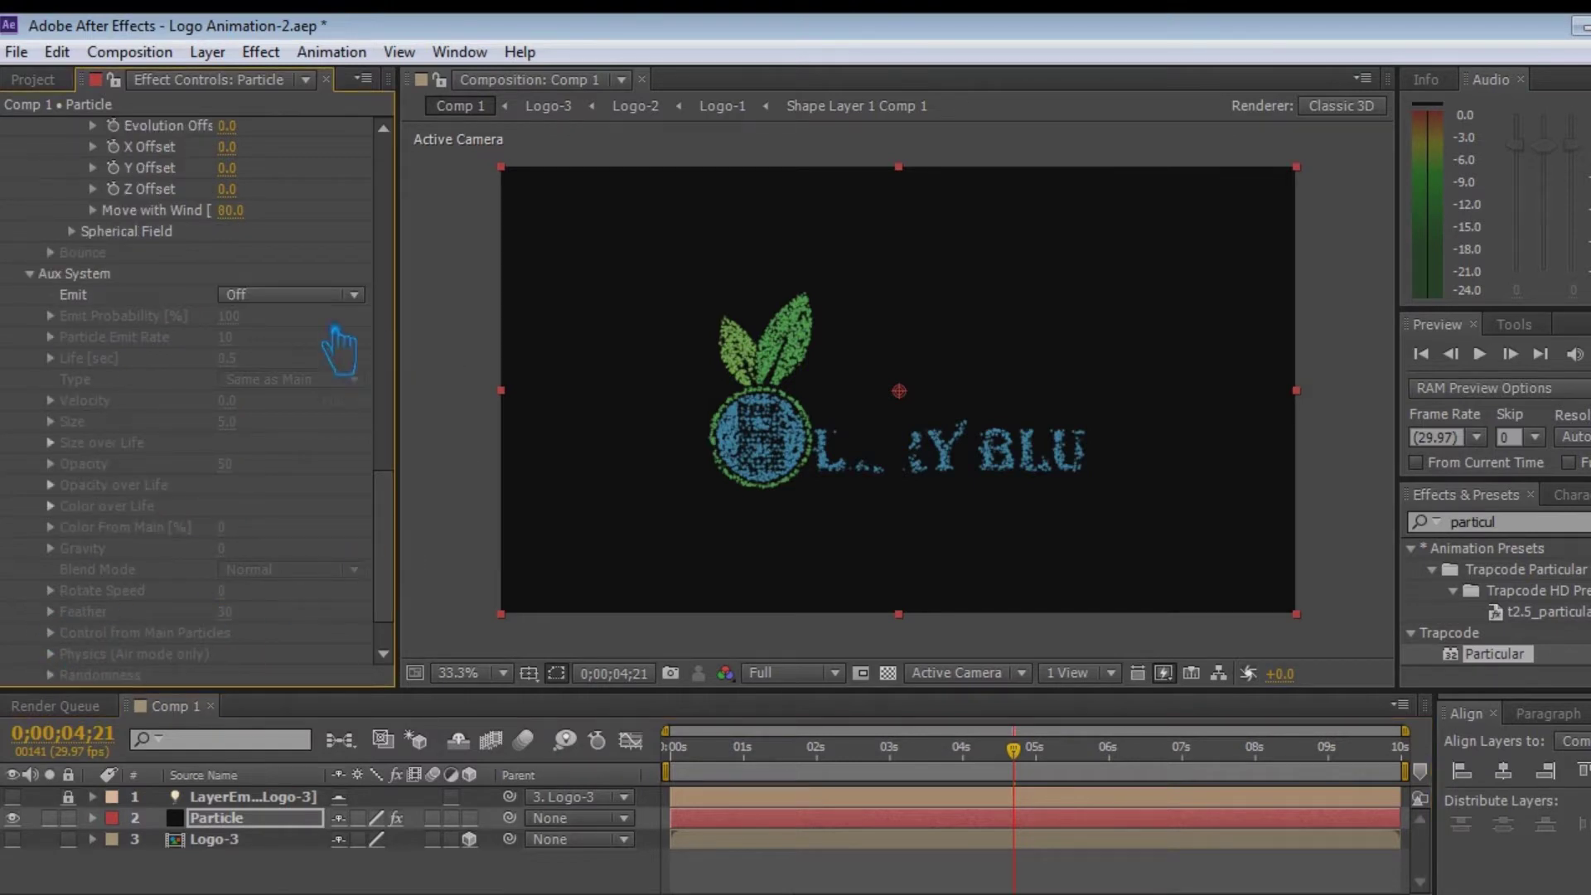
left_click(315, 295)
left_click(348, 377)
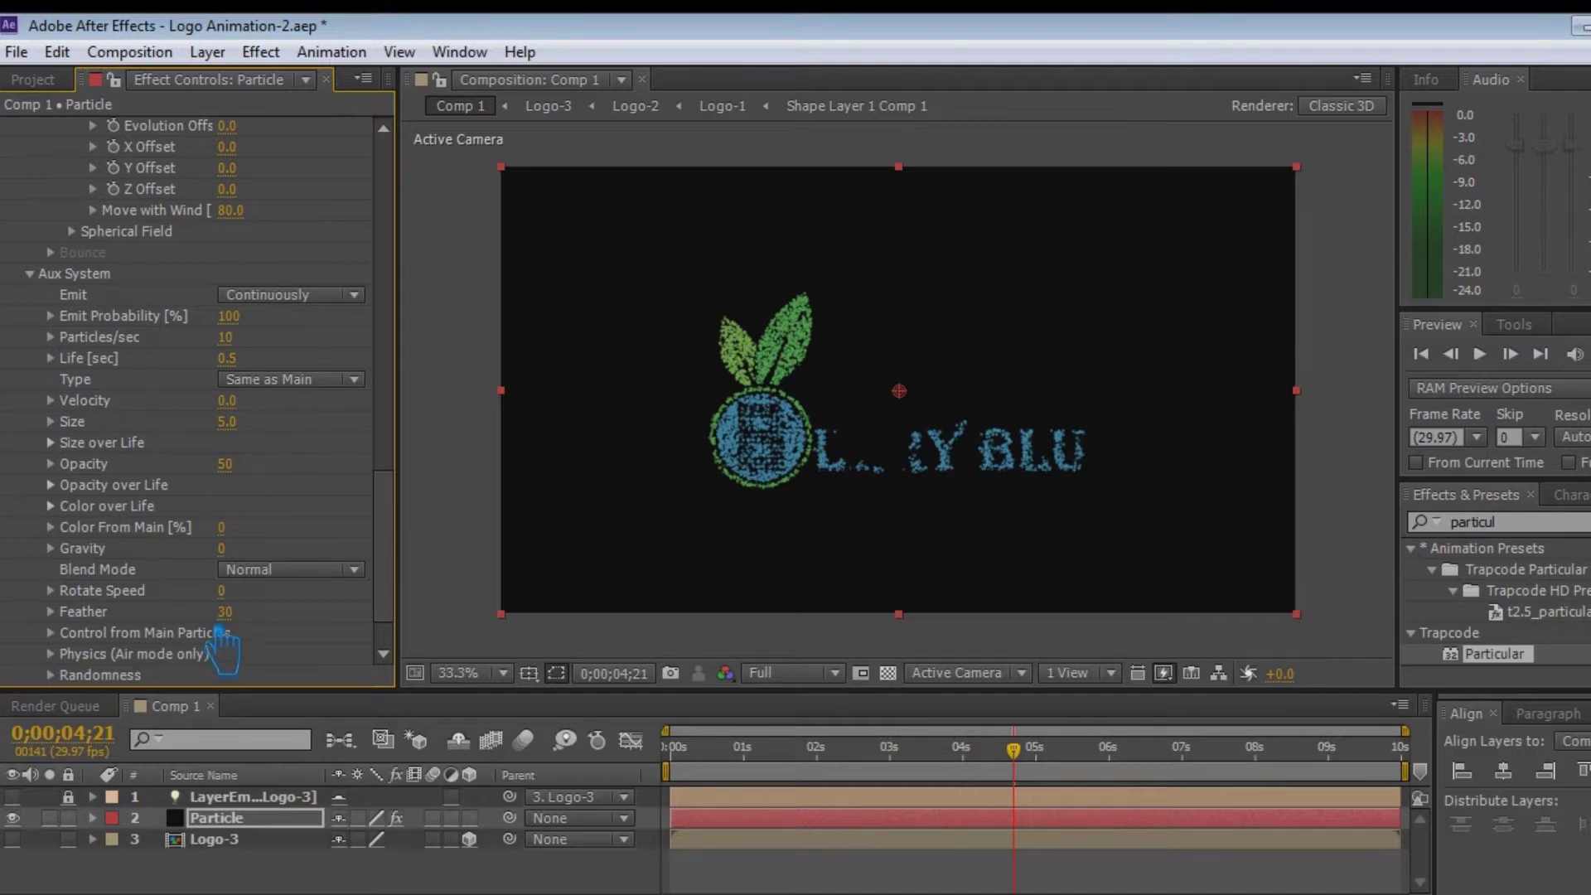
scroll(222, 642, "down", 1)
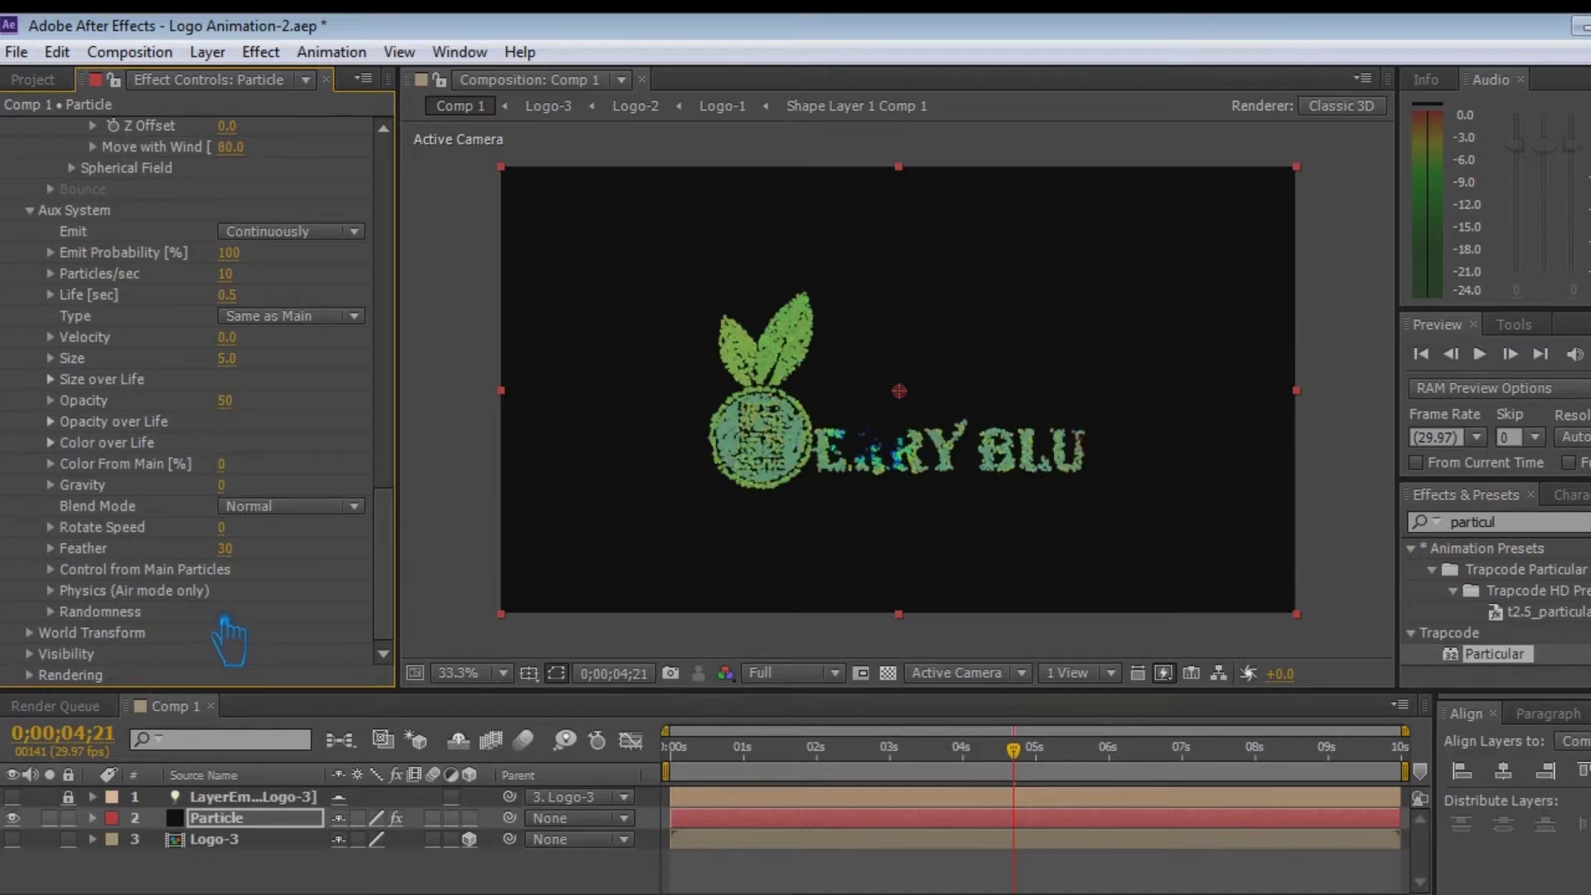
left_click_drag(226, 466, 501, 493)
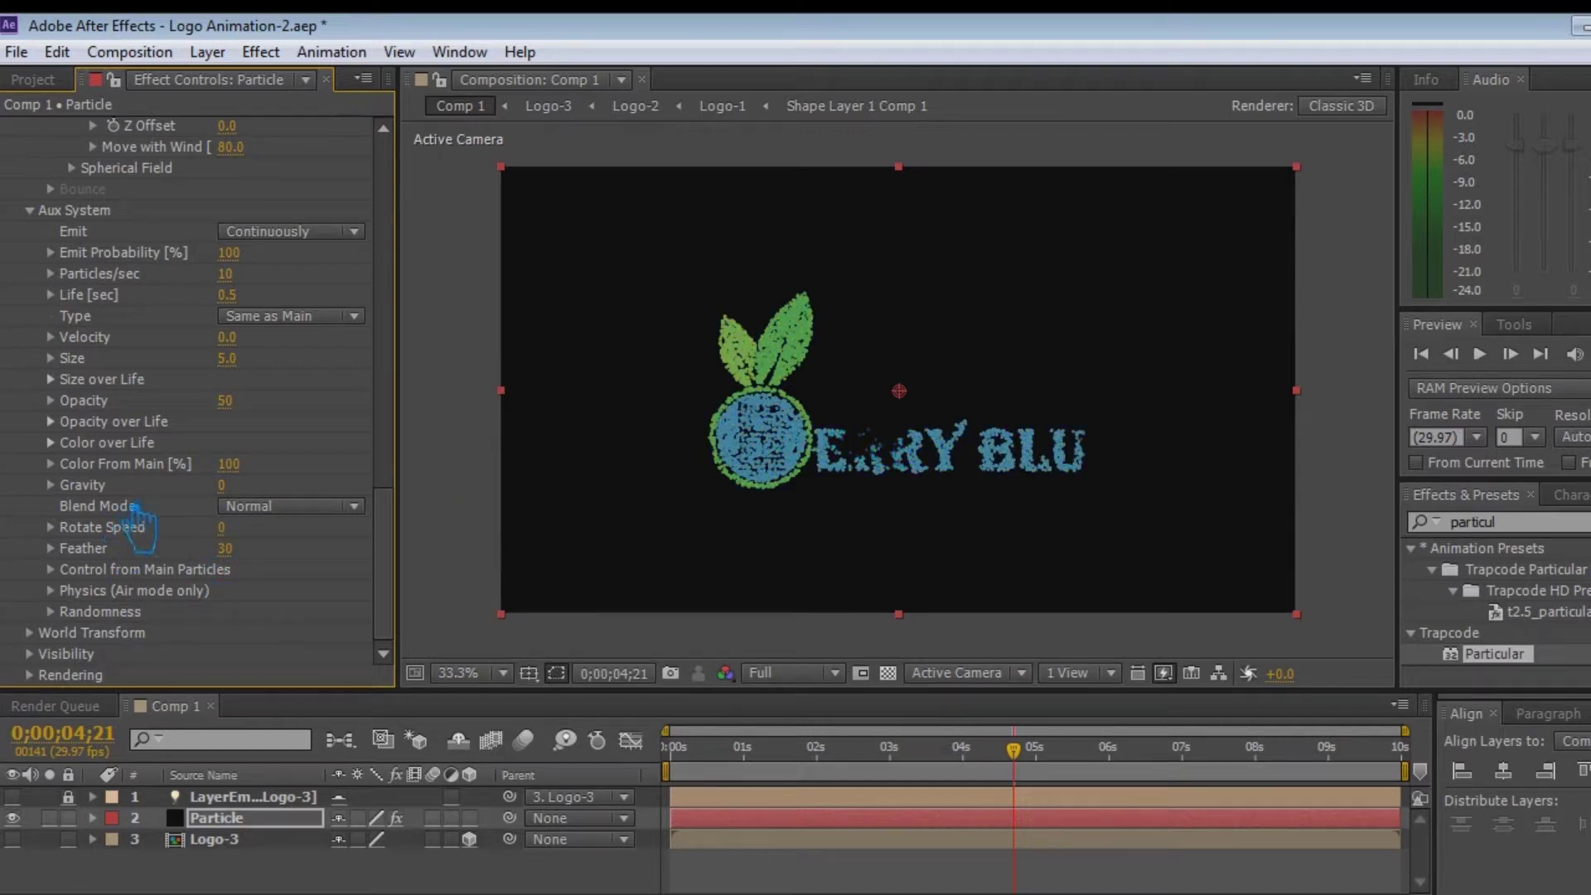
left_click_drag(225, 404, 523, 425)
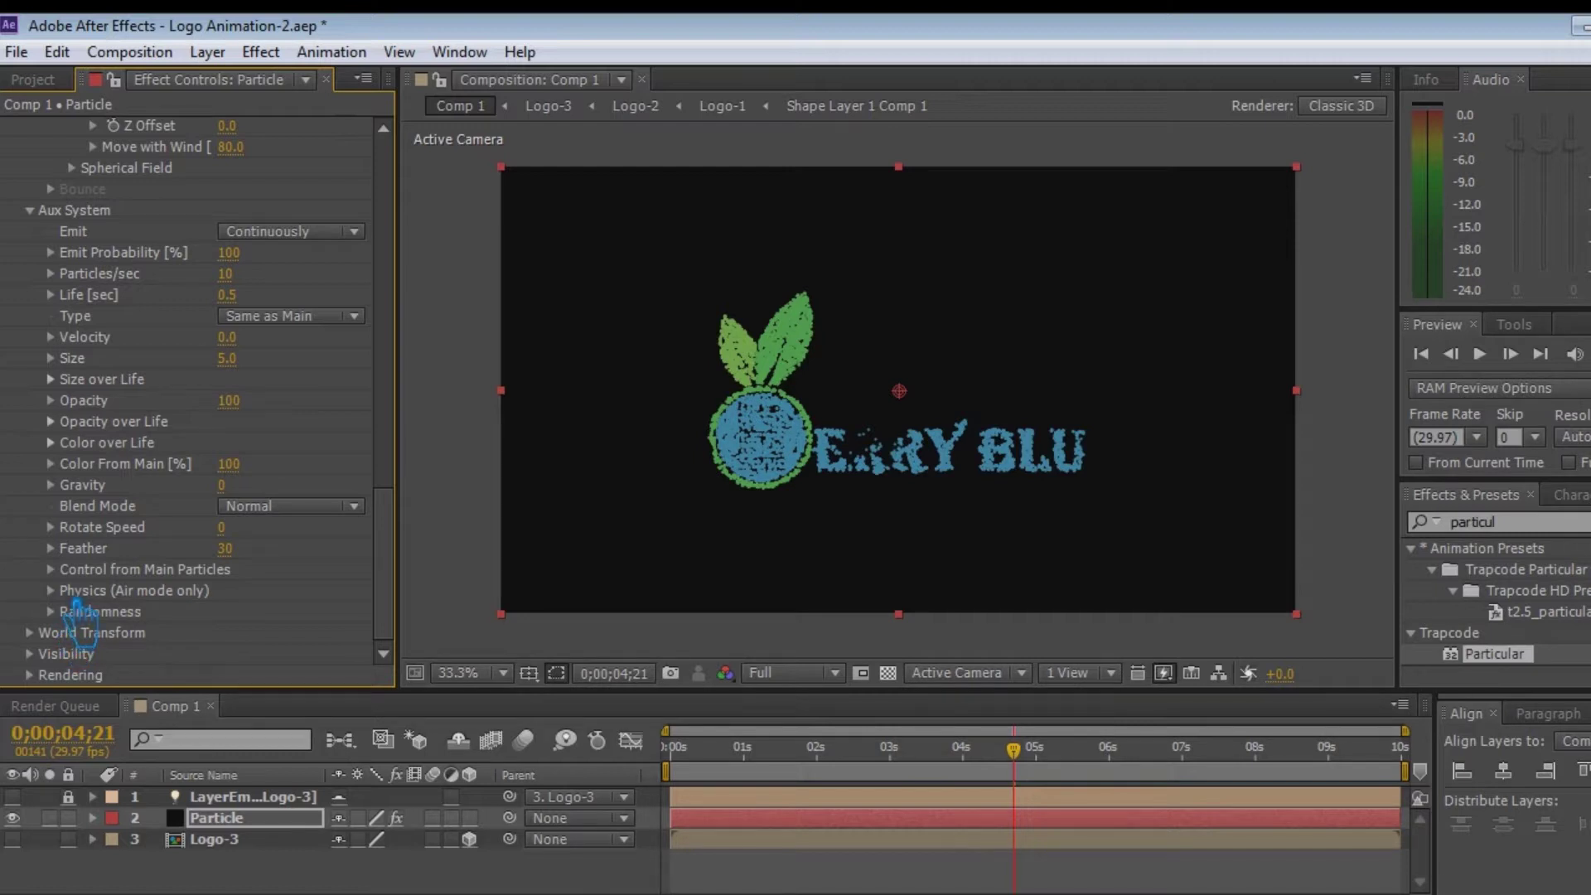
Set Turbulence Position to 220 in the Aux System's Physics (Air mode only) settings
scroll(273, 663, "down", 1)
left_click(231, 635)
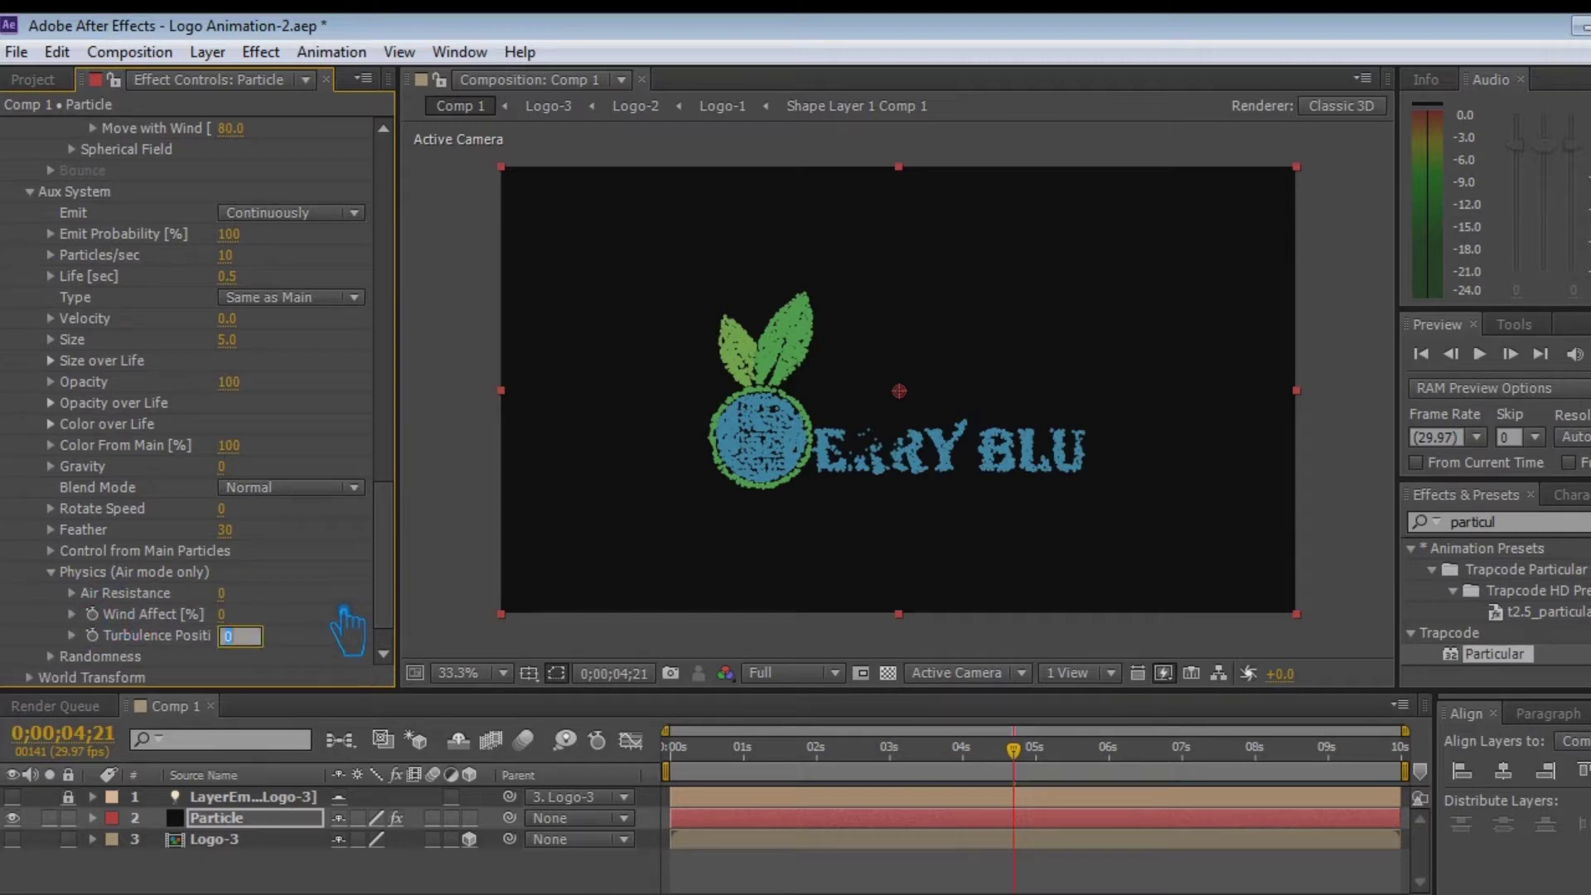
left_click(73, 636)
left_click(73, 636)
left_click(223, 636)
type("220")
key("Return")
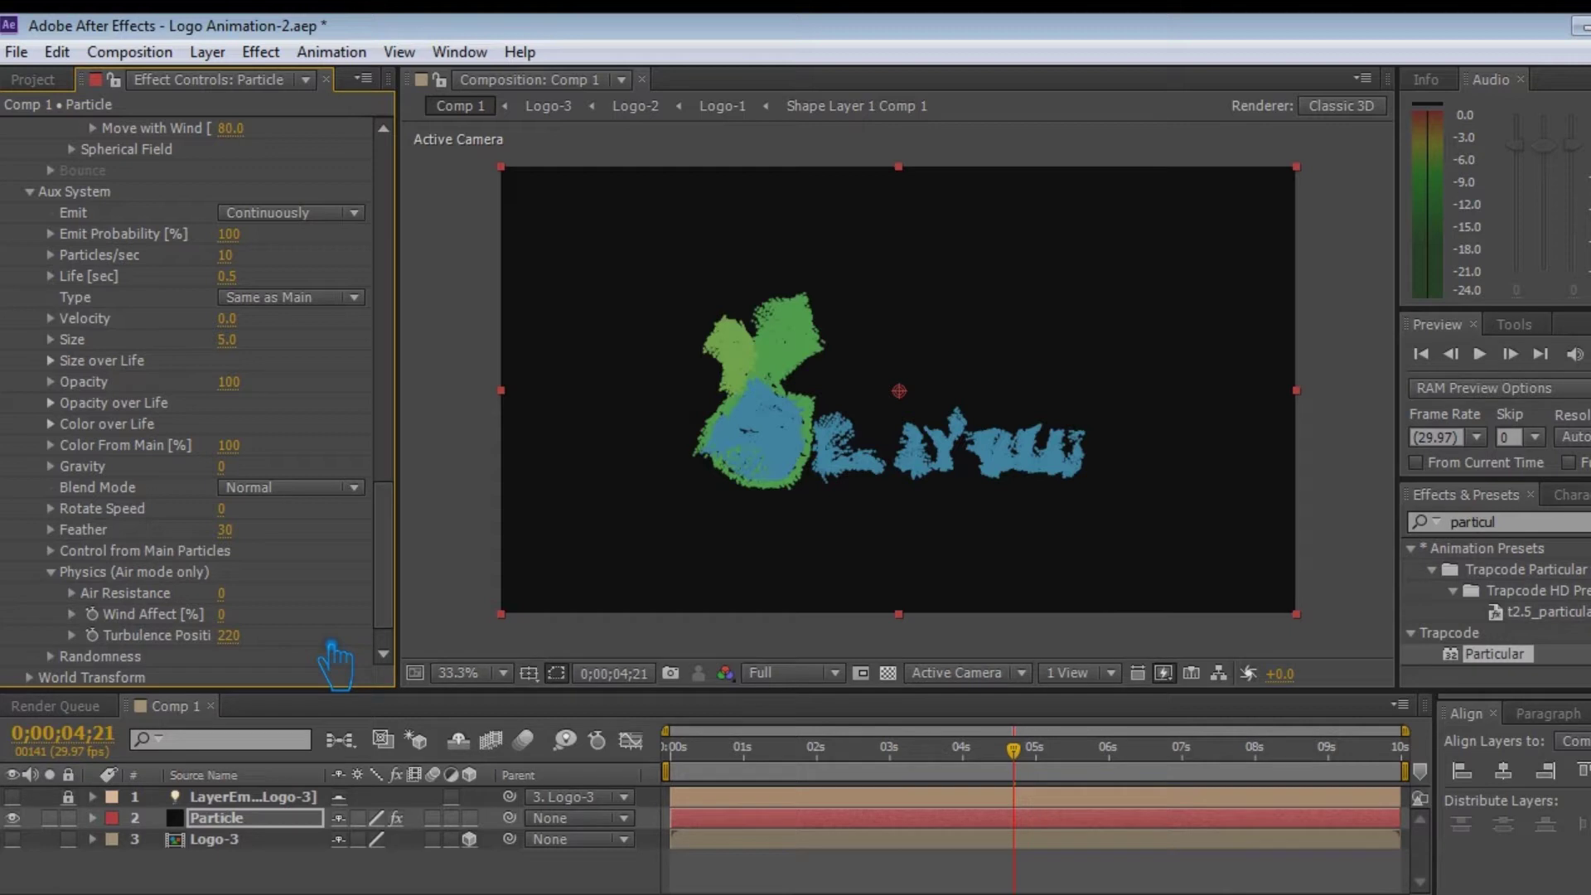
Move the current time to 0;00;03;16 and set the Aux System's Opacity to 50
scroll(305, 654, "down", 2)
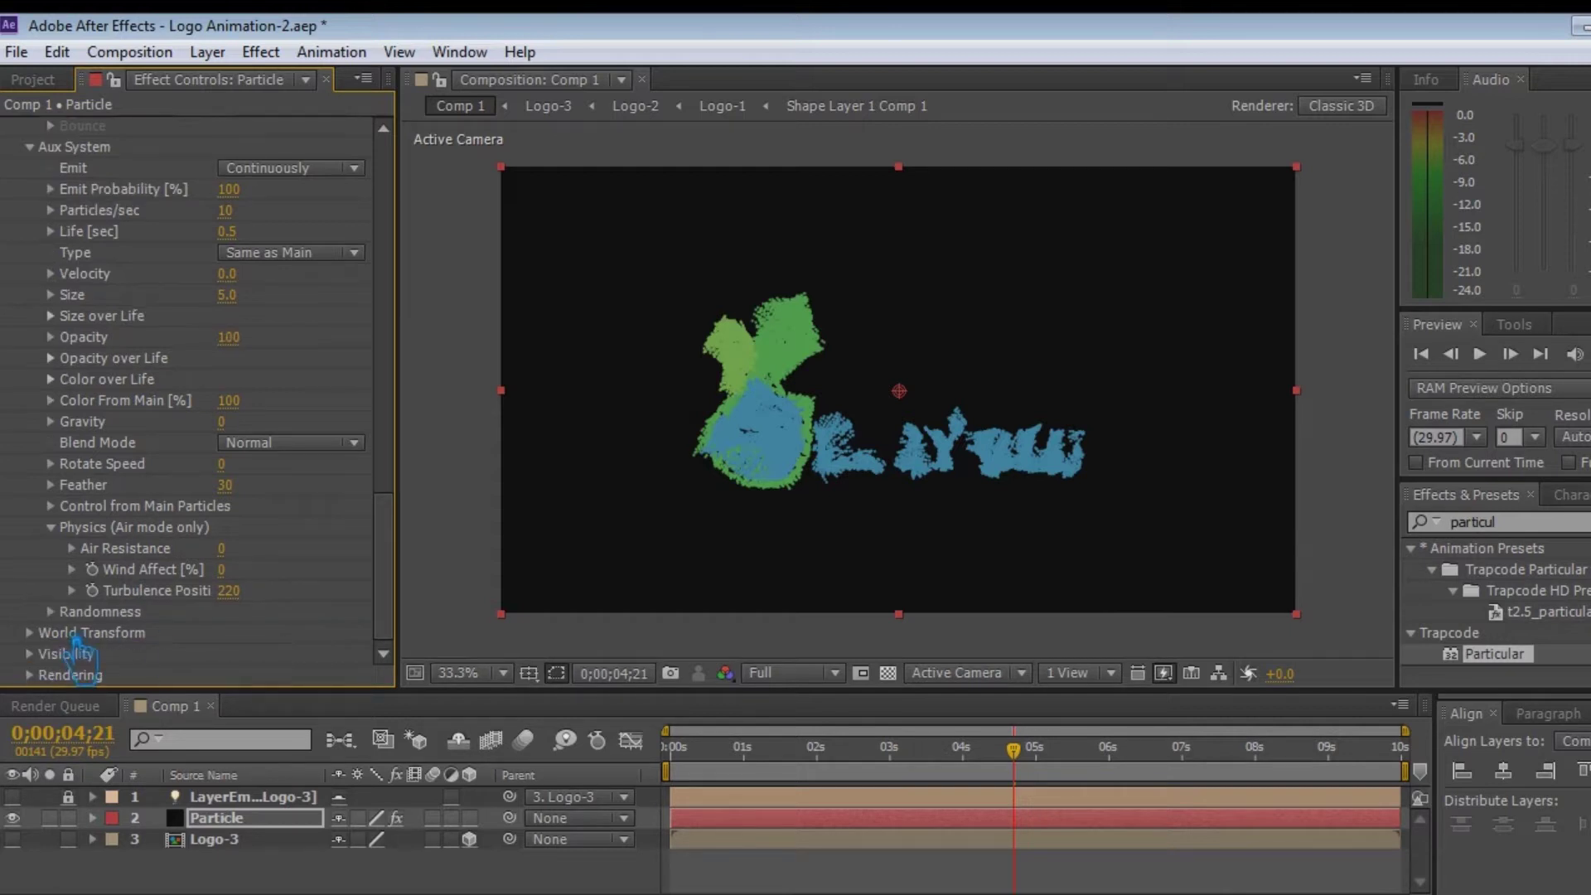
left_click(52, 612)
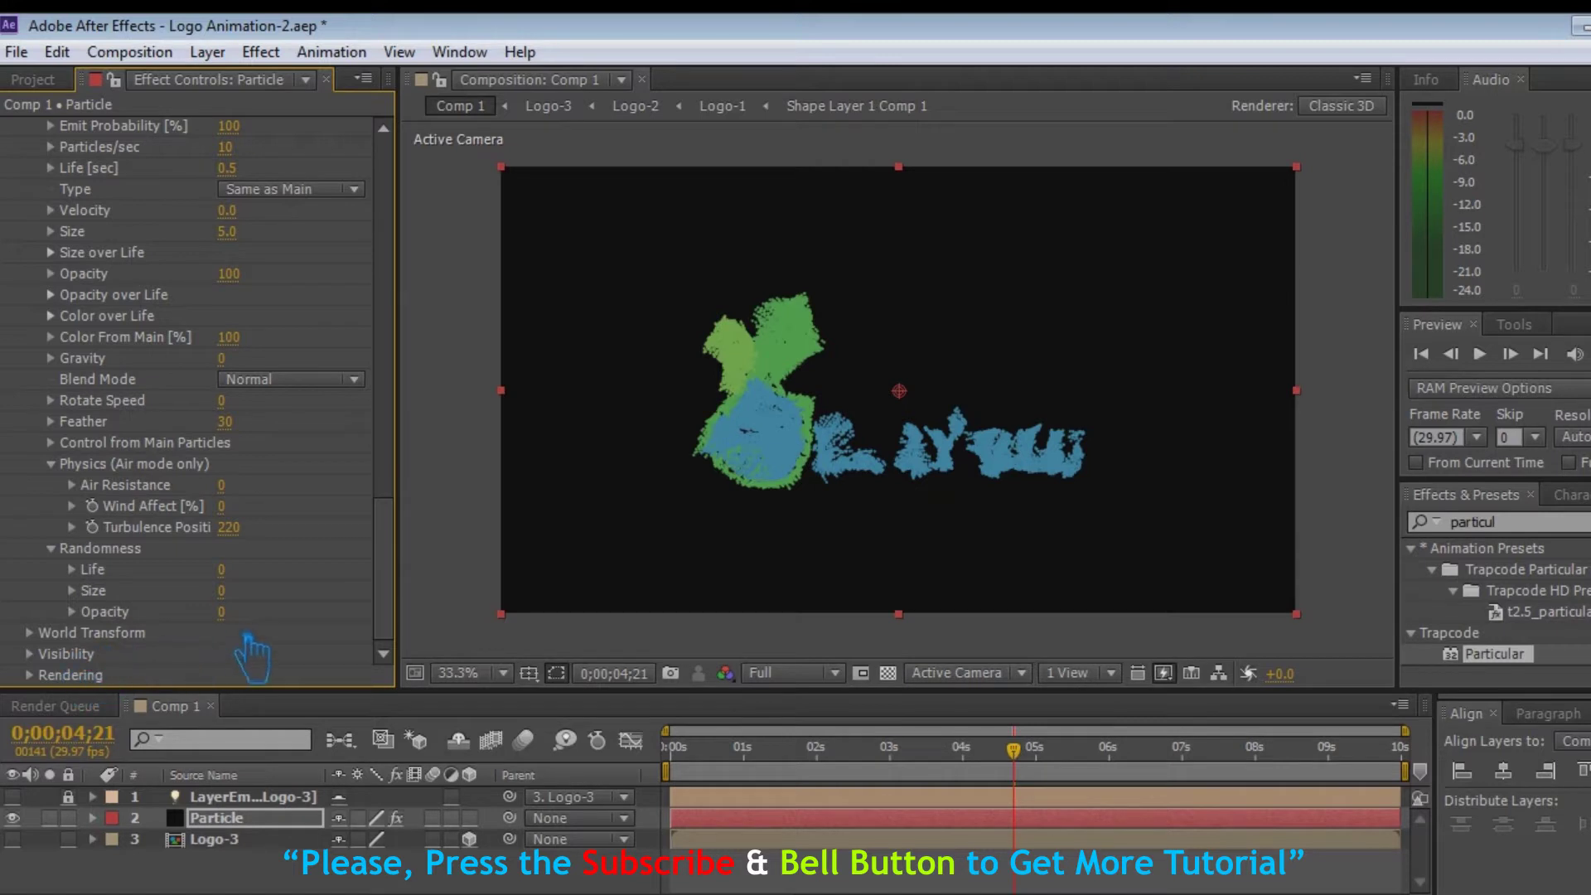
scroll(252, 655, "up", 3)
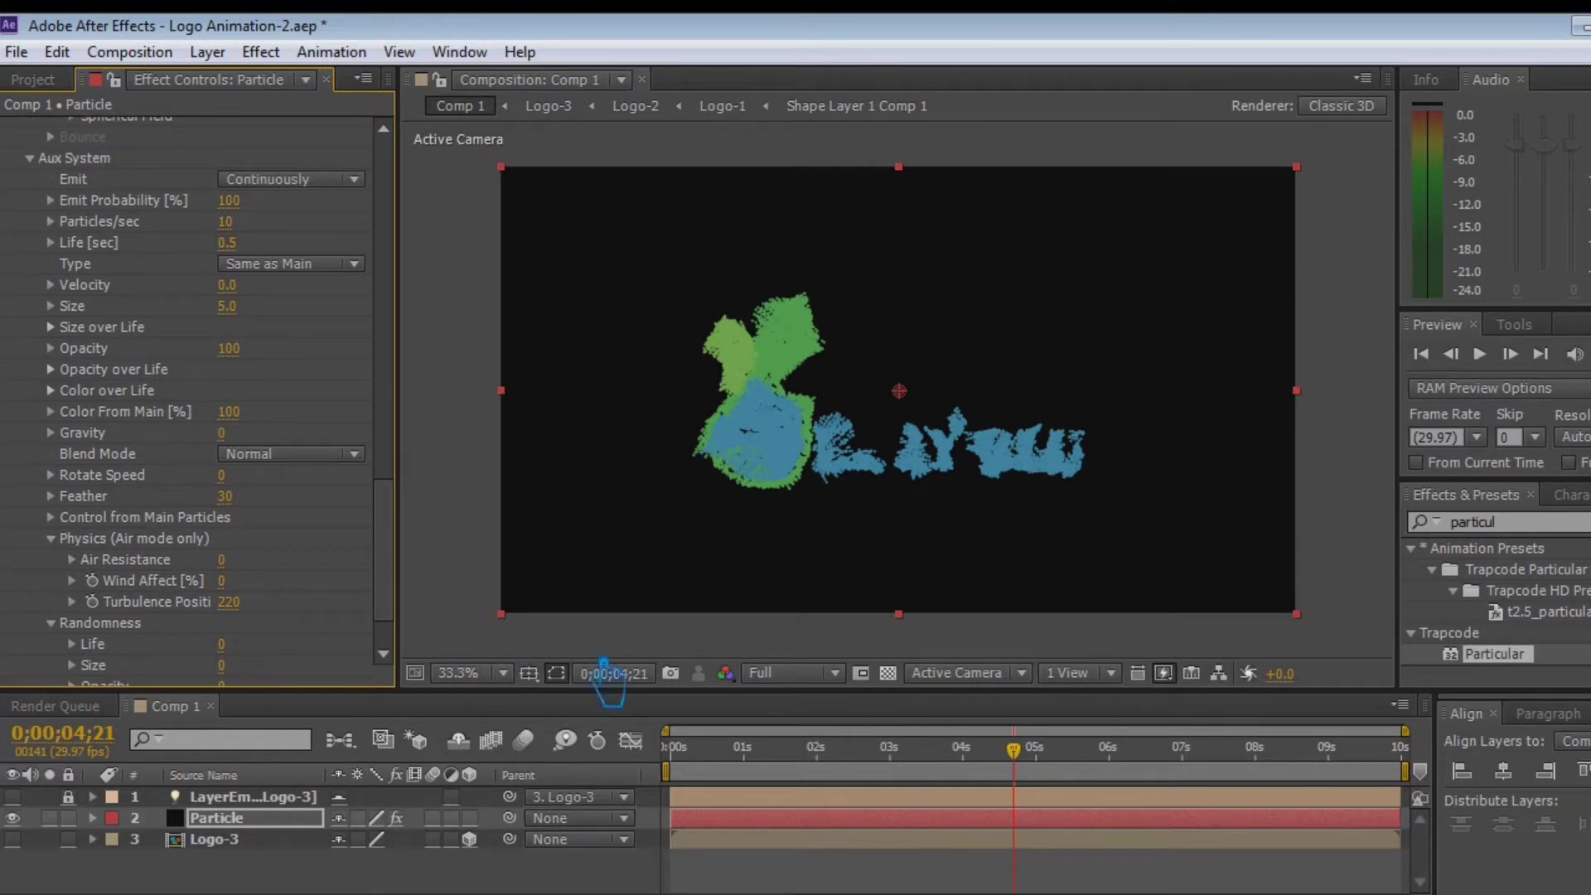
left_click_drag(990, 757, 944, 758)
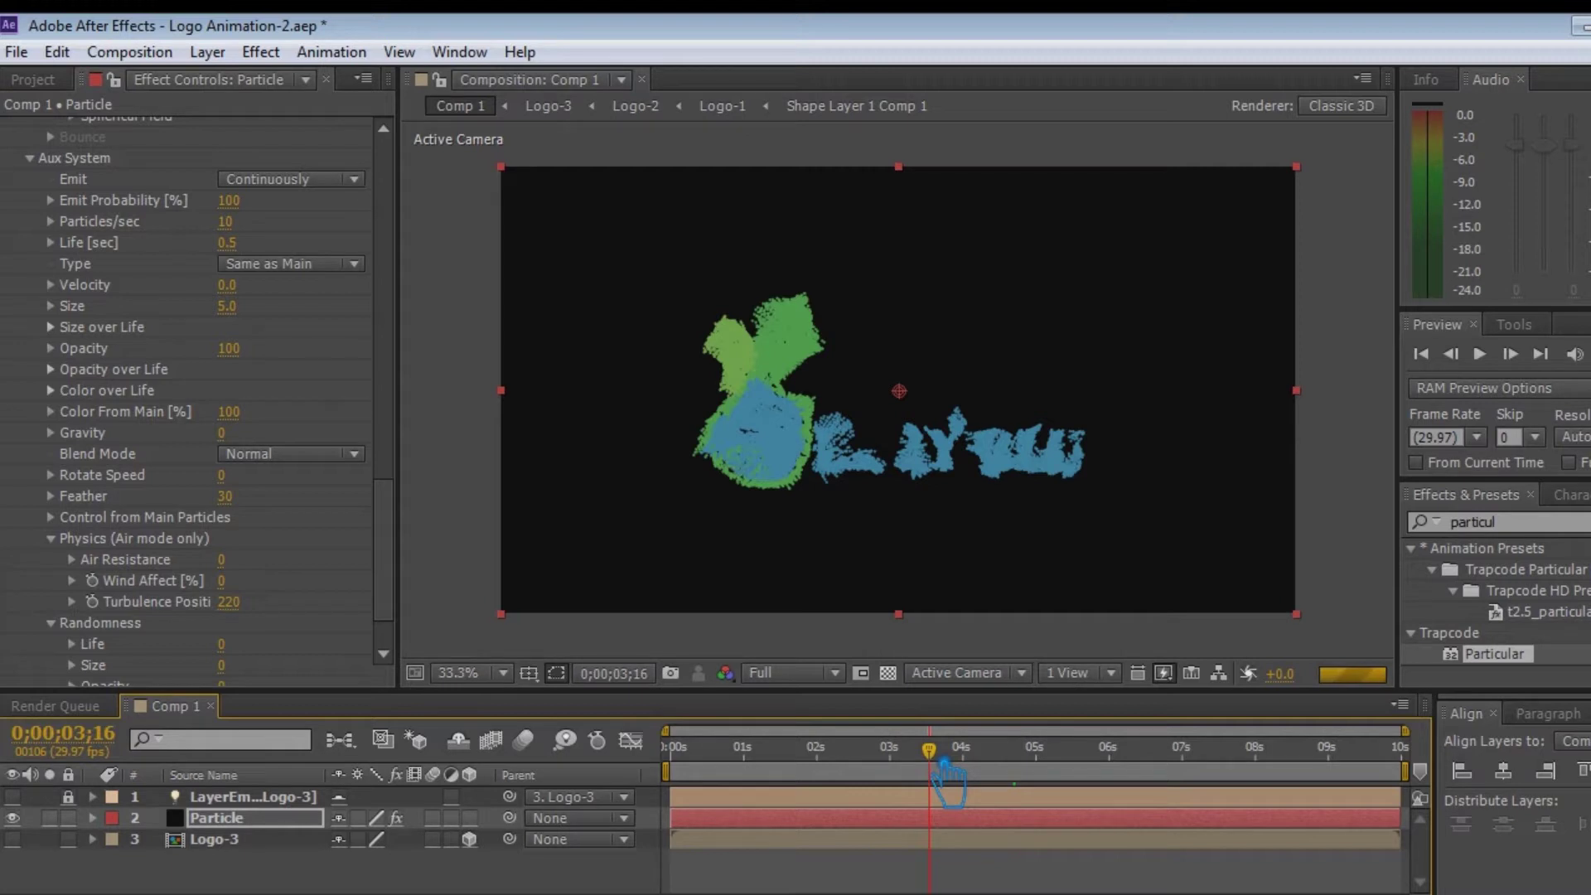
left_click(229, 348)
type("50")
key("Return")
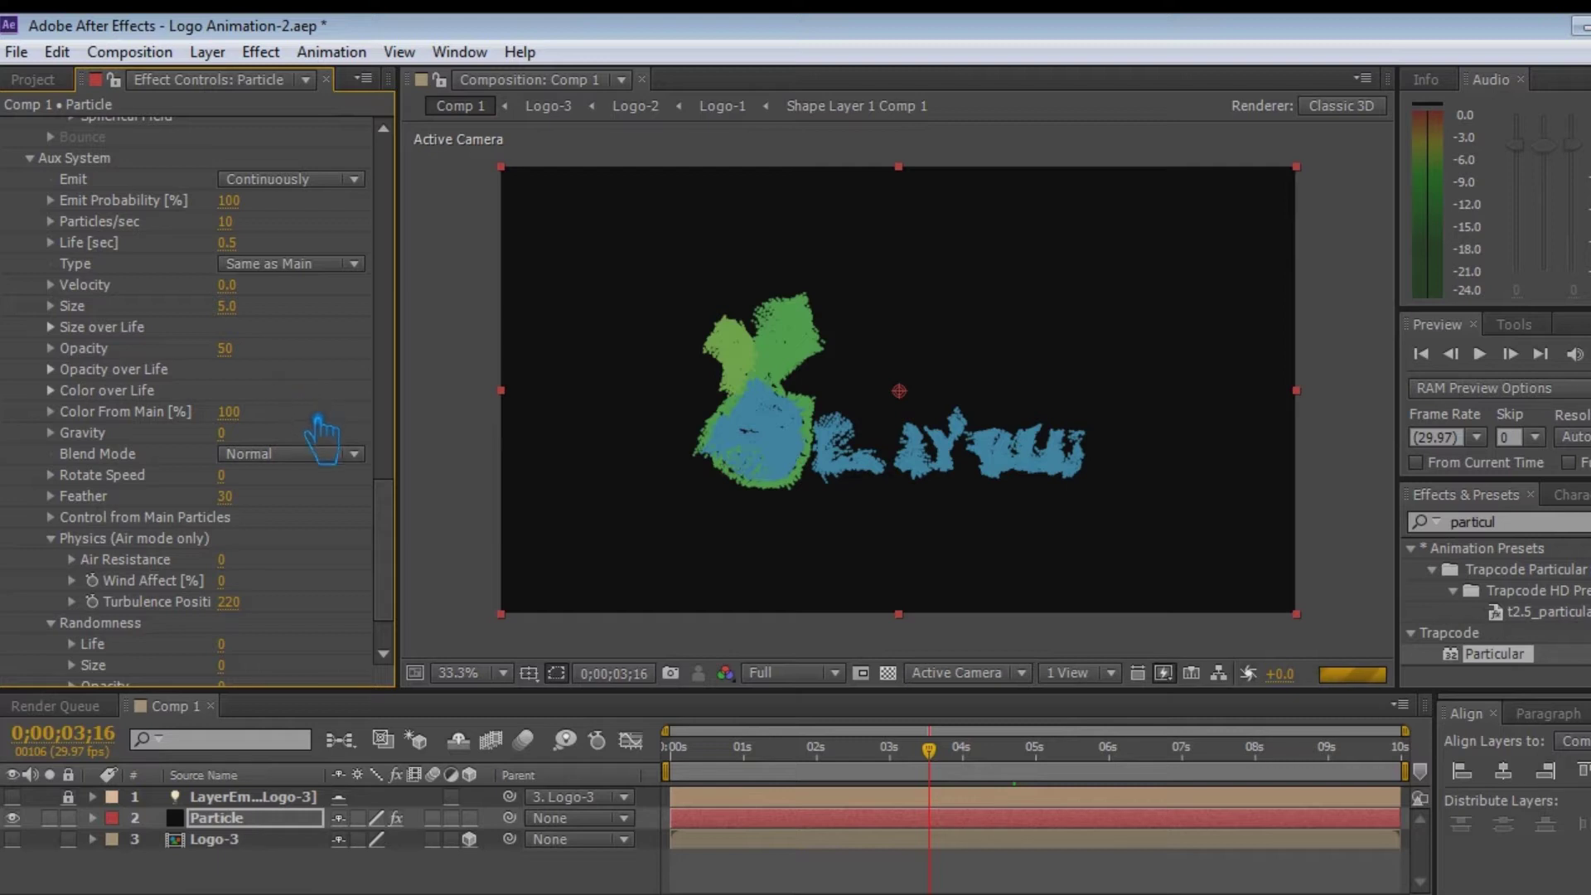
Turn on Shadowlet for Main and Shadowlet for Aux in Particular's Shading settings
scroll(326, 439, "up", 2)
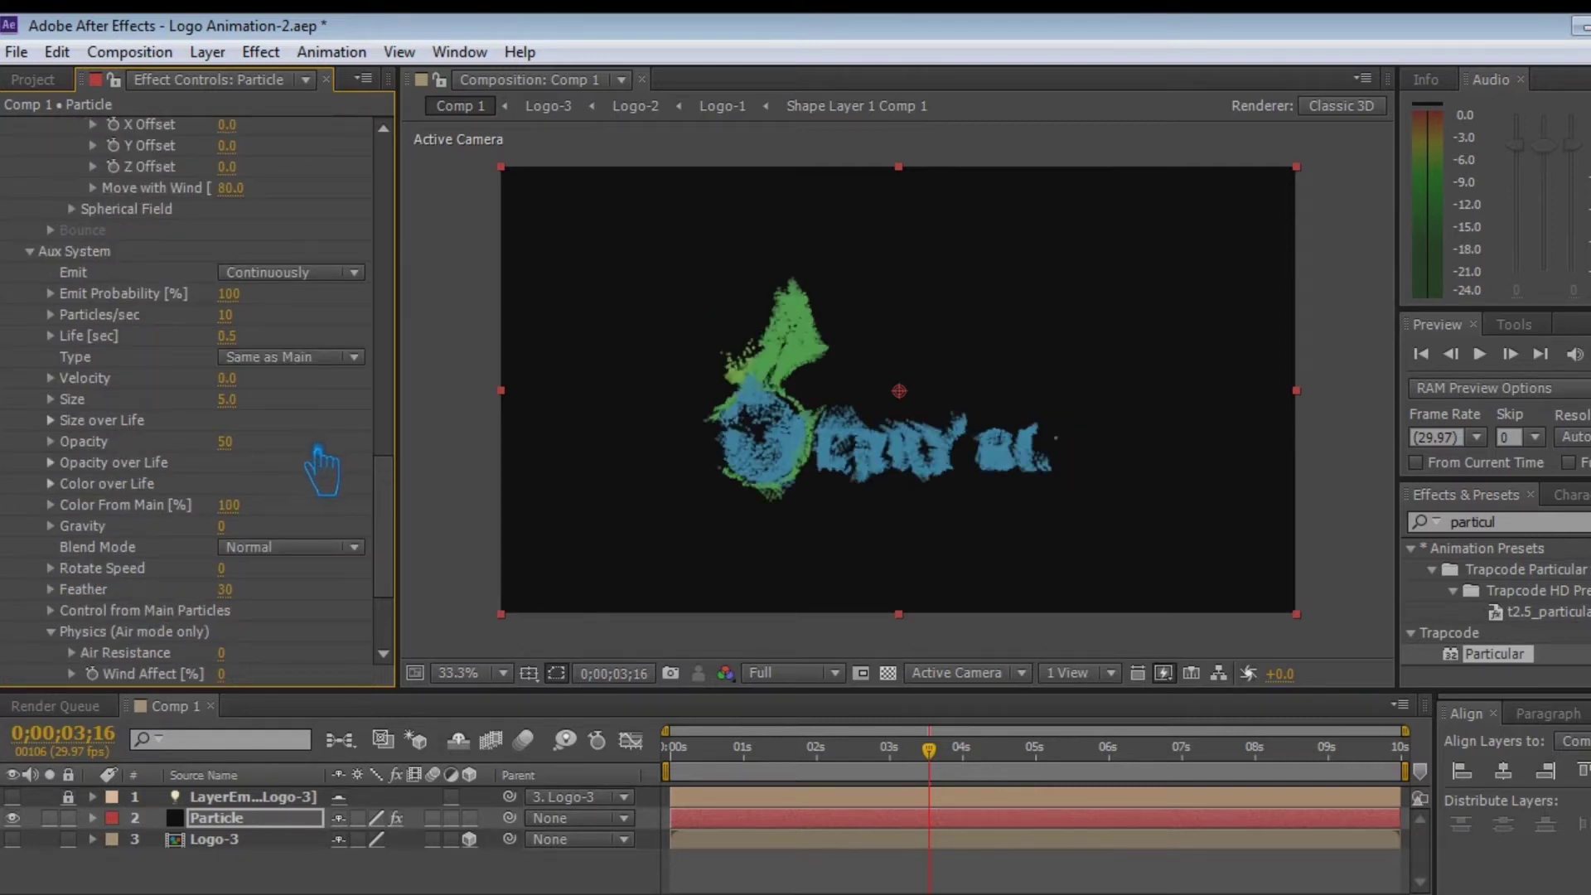
scroll(321, 471, "up", 2)
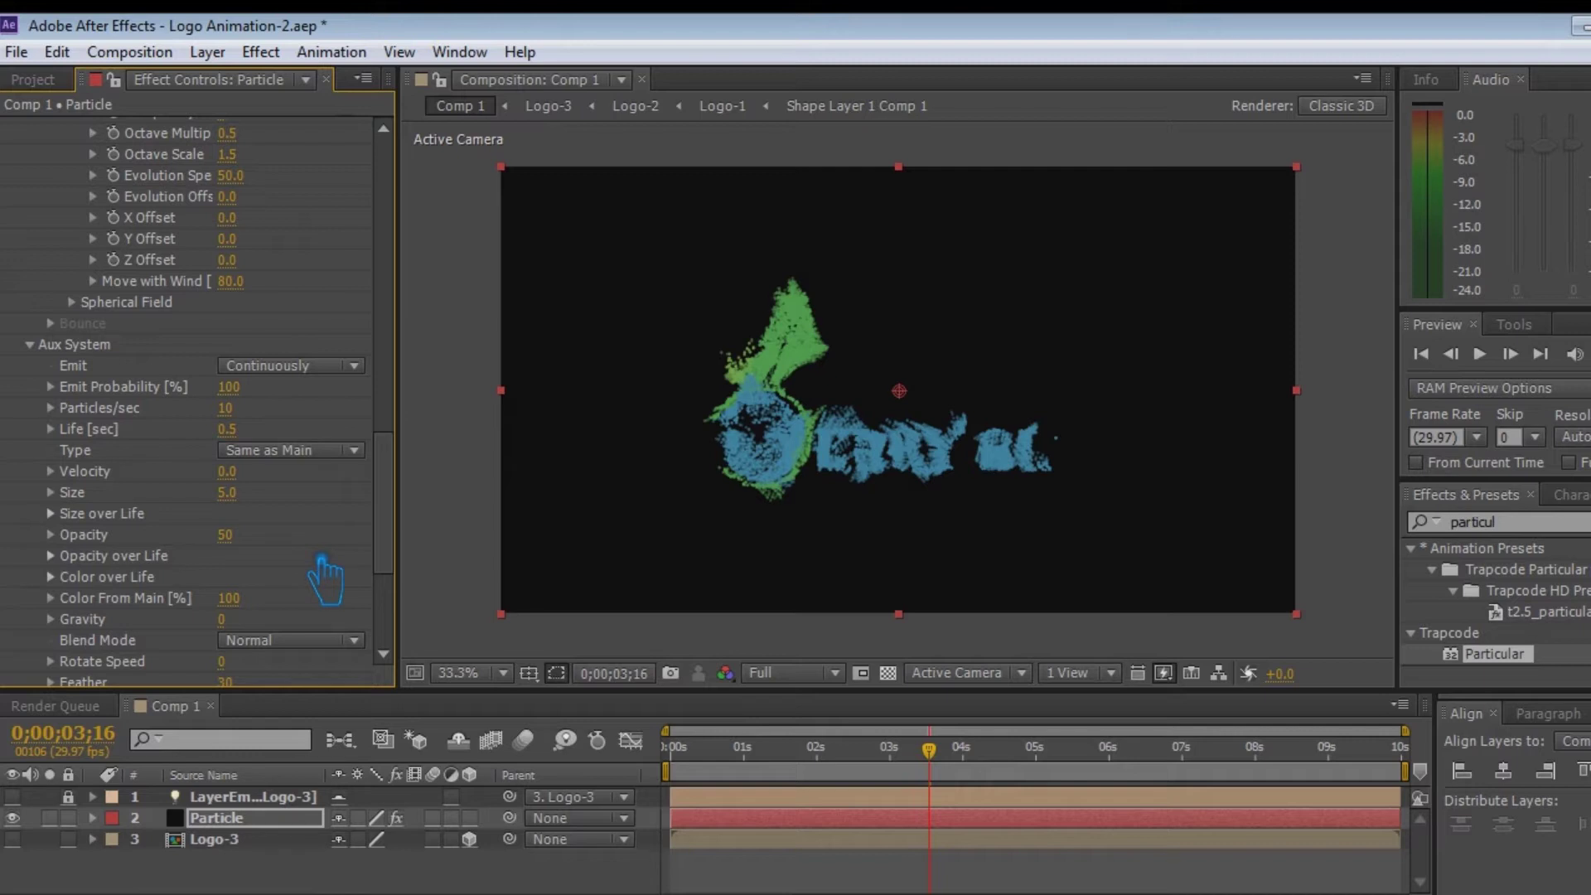
scroll(325, 580, "up", 8)
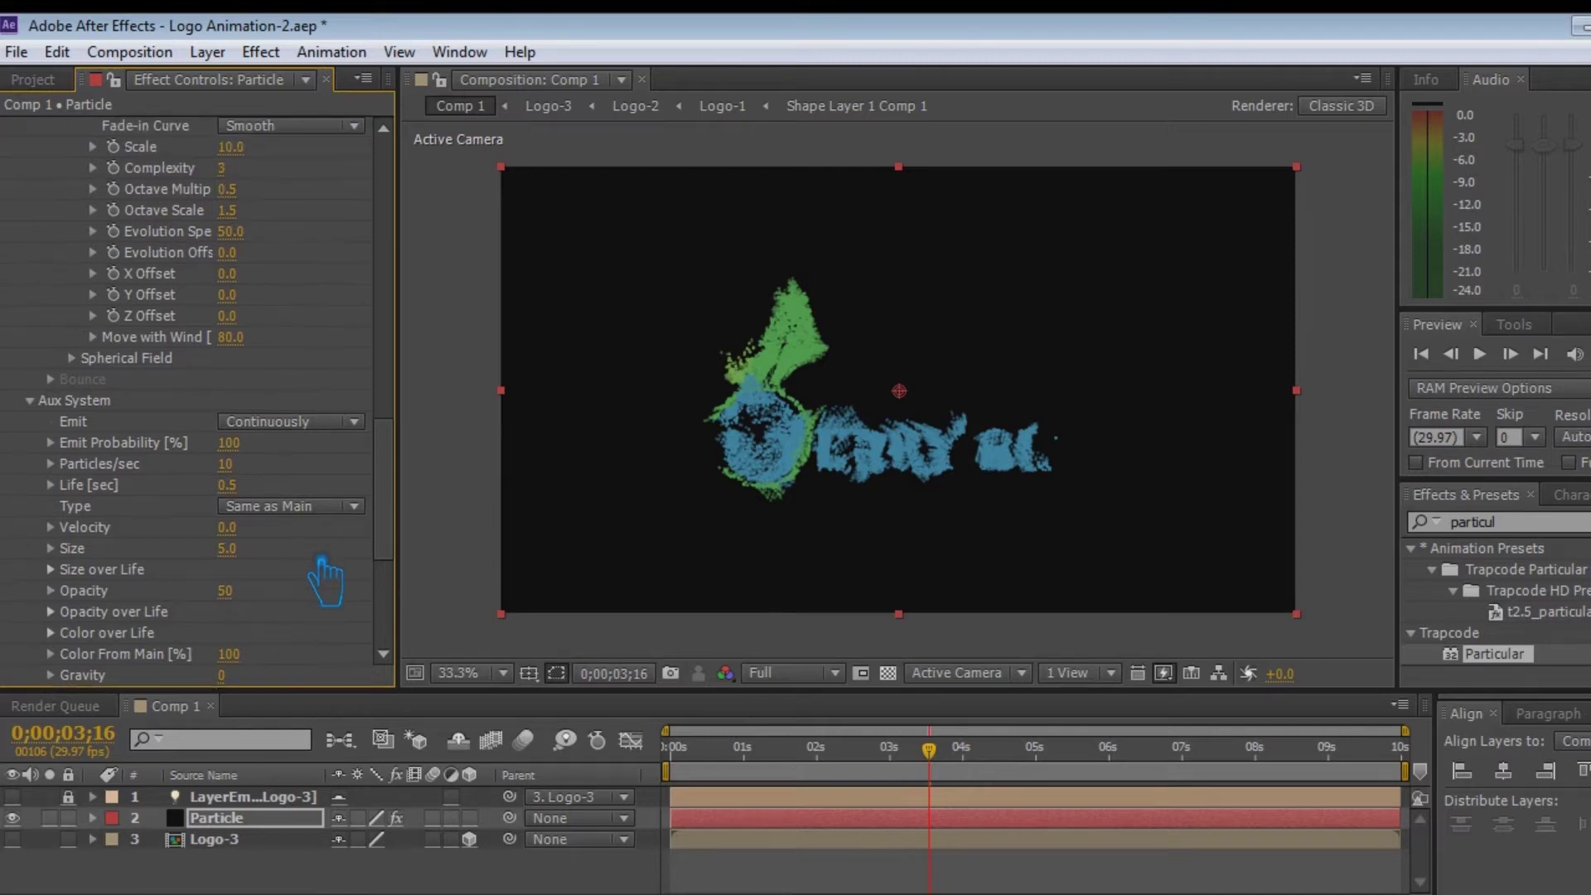
scroll(325, 579, "up", 4)
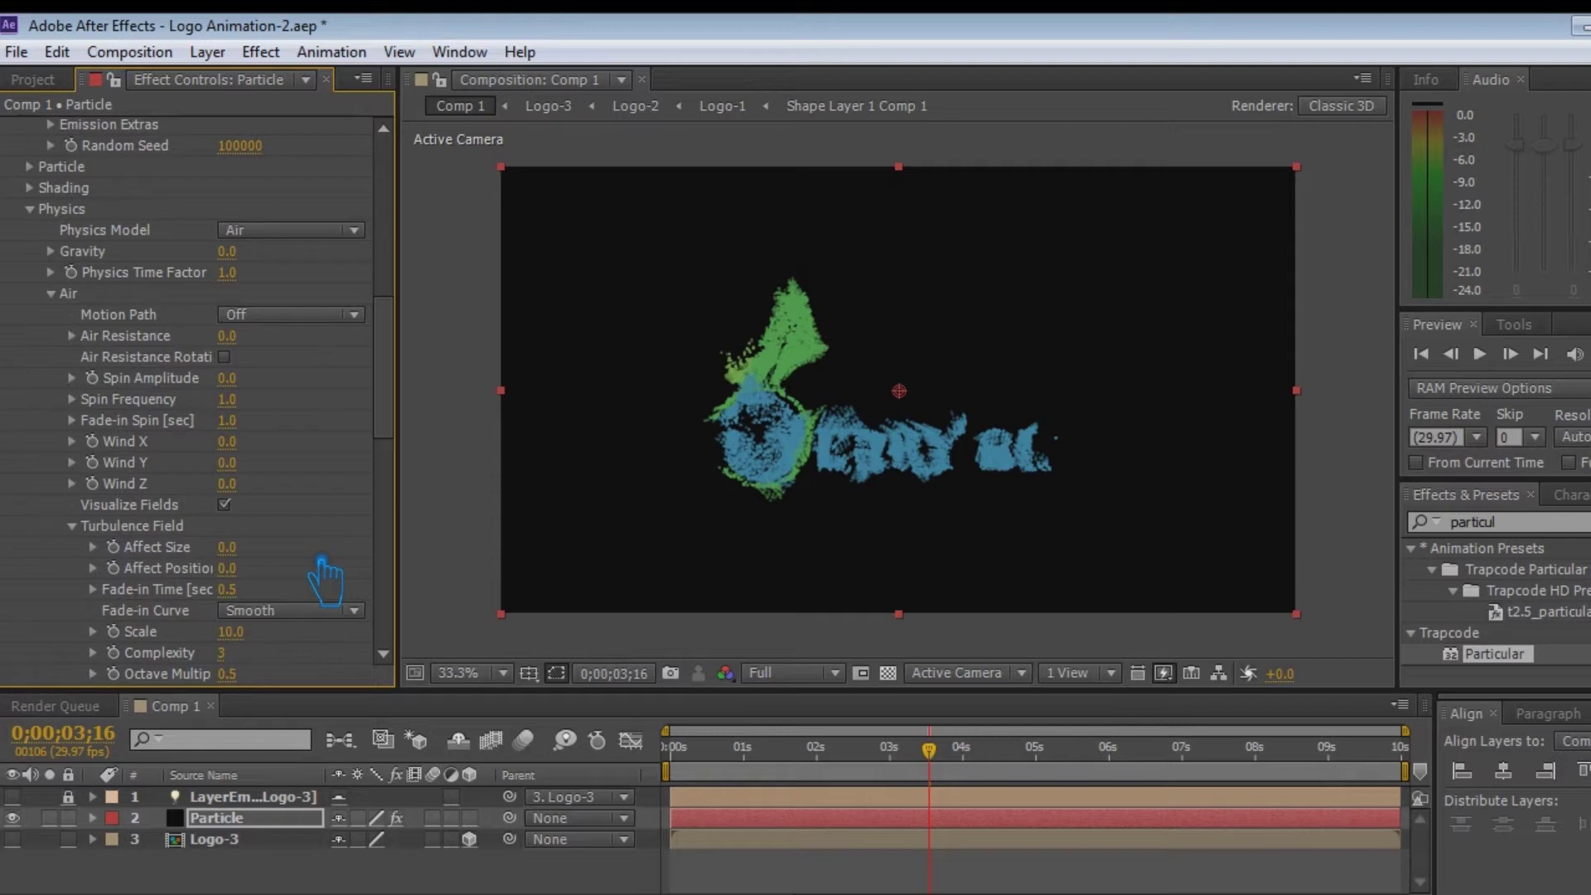
scroll(325, 580, "up", 1)
left_click(31, 244)
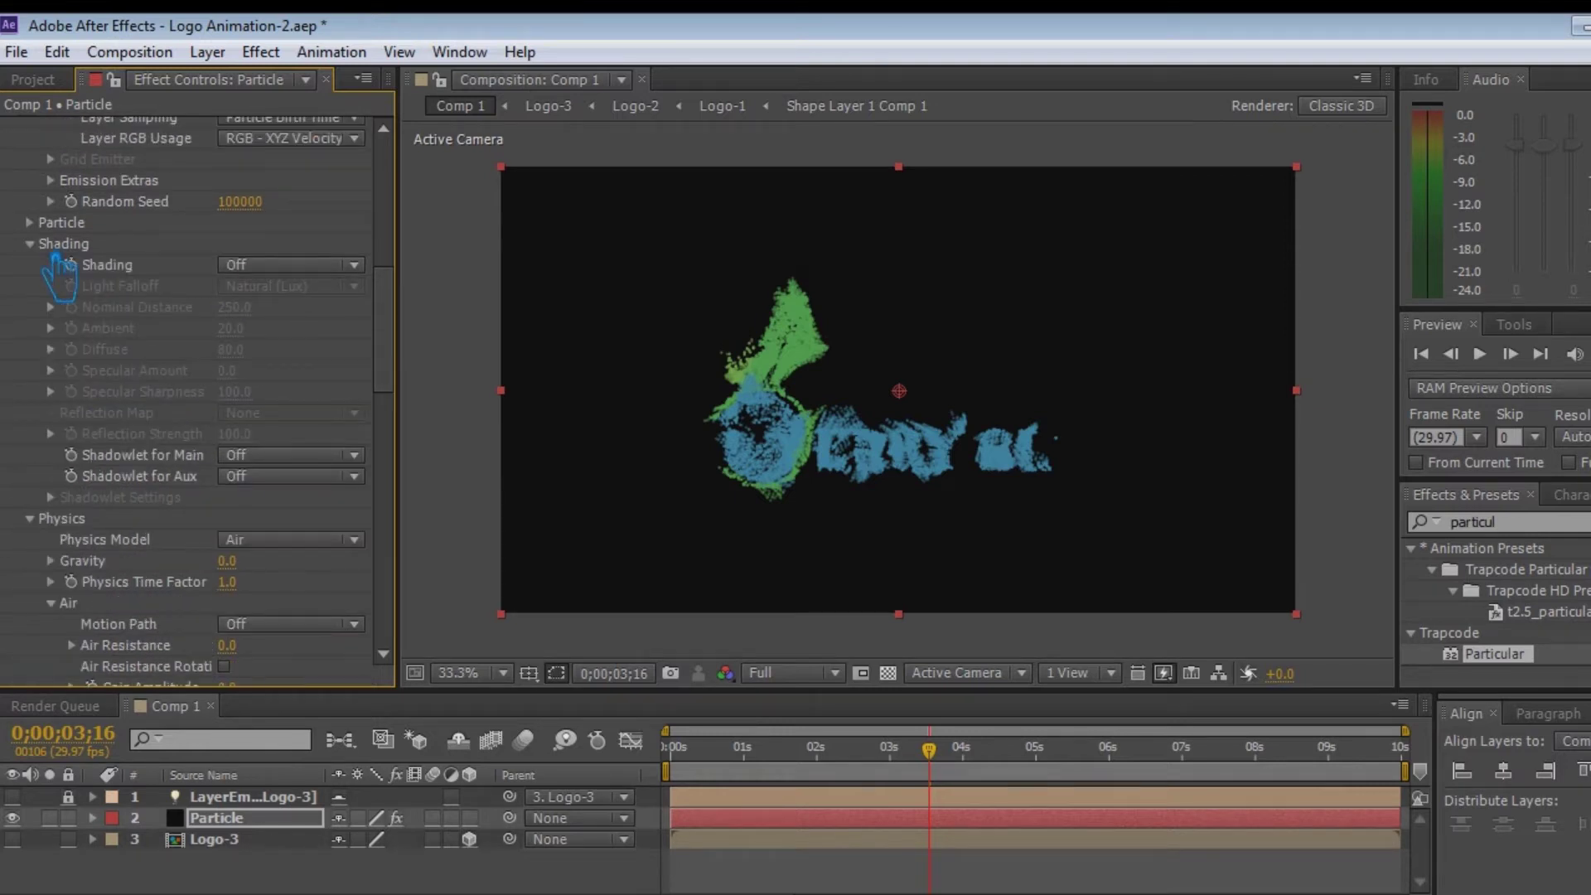
left_click(303, 456)
left_click(303, 510)
left_click(302, 476)
left_click(300, 531)
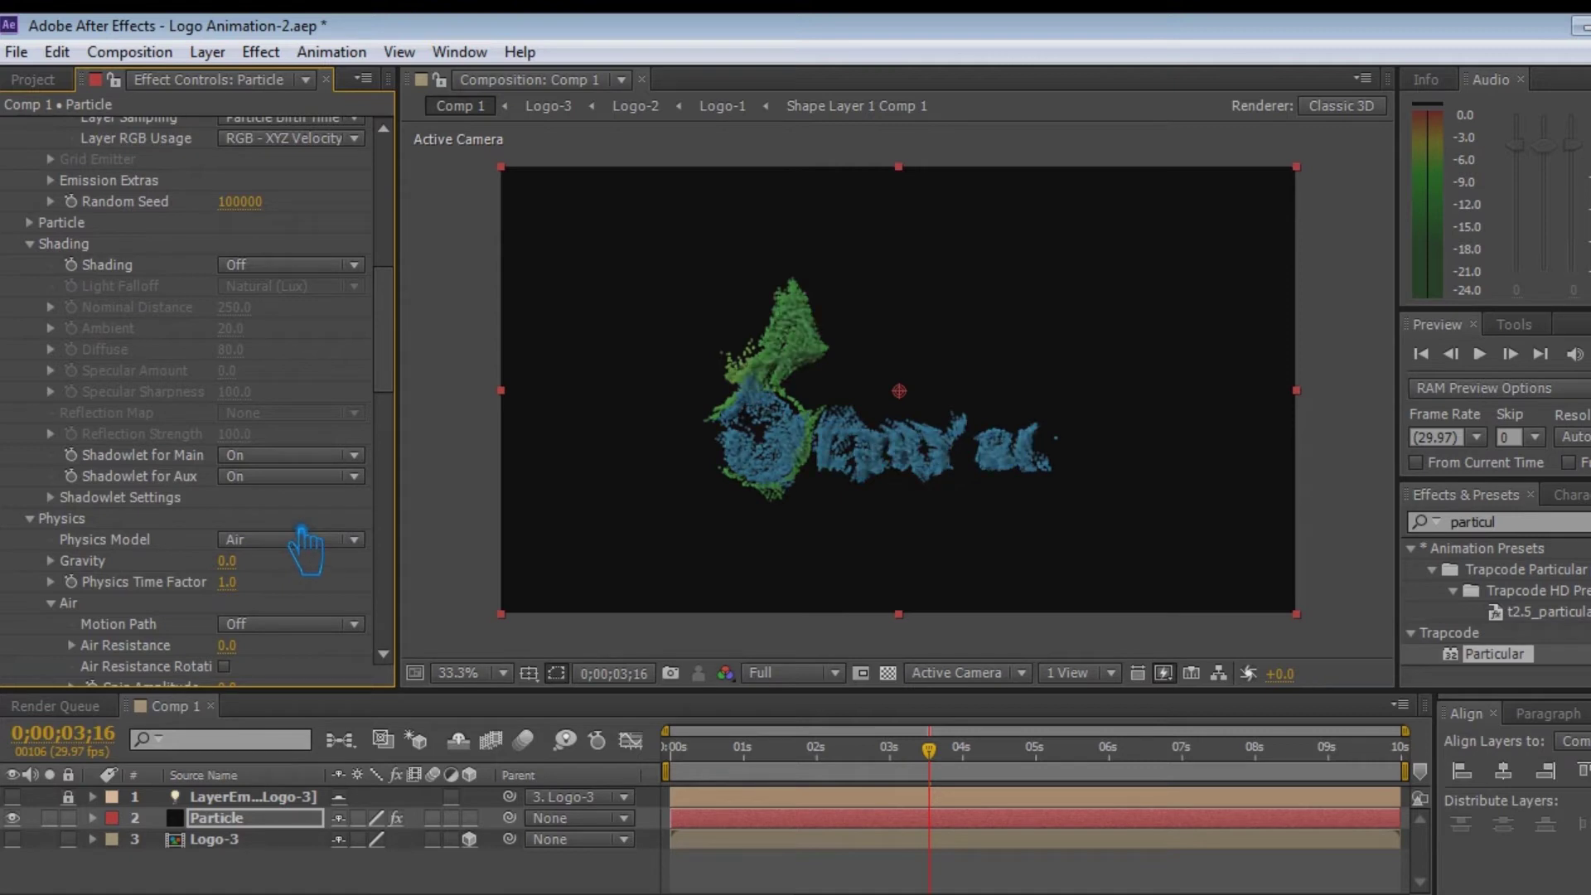
Save the project and preview the shaded particle animation in Comp 1
scroll(292, 530, "down", 5)
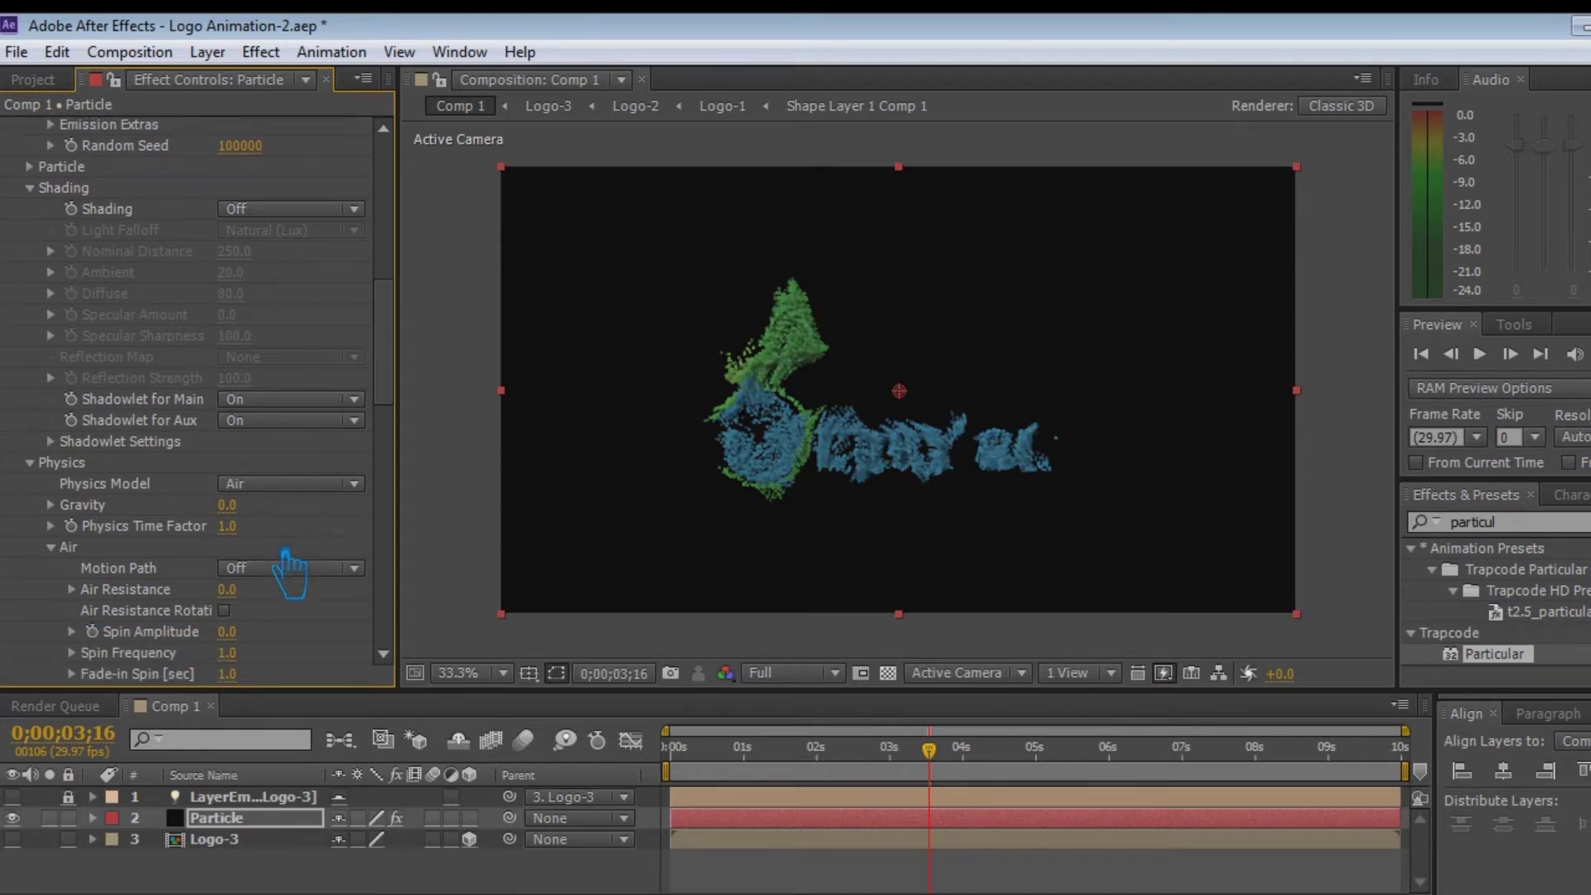
scroll(288, 572, "down", 10)
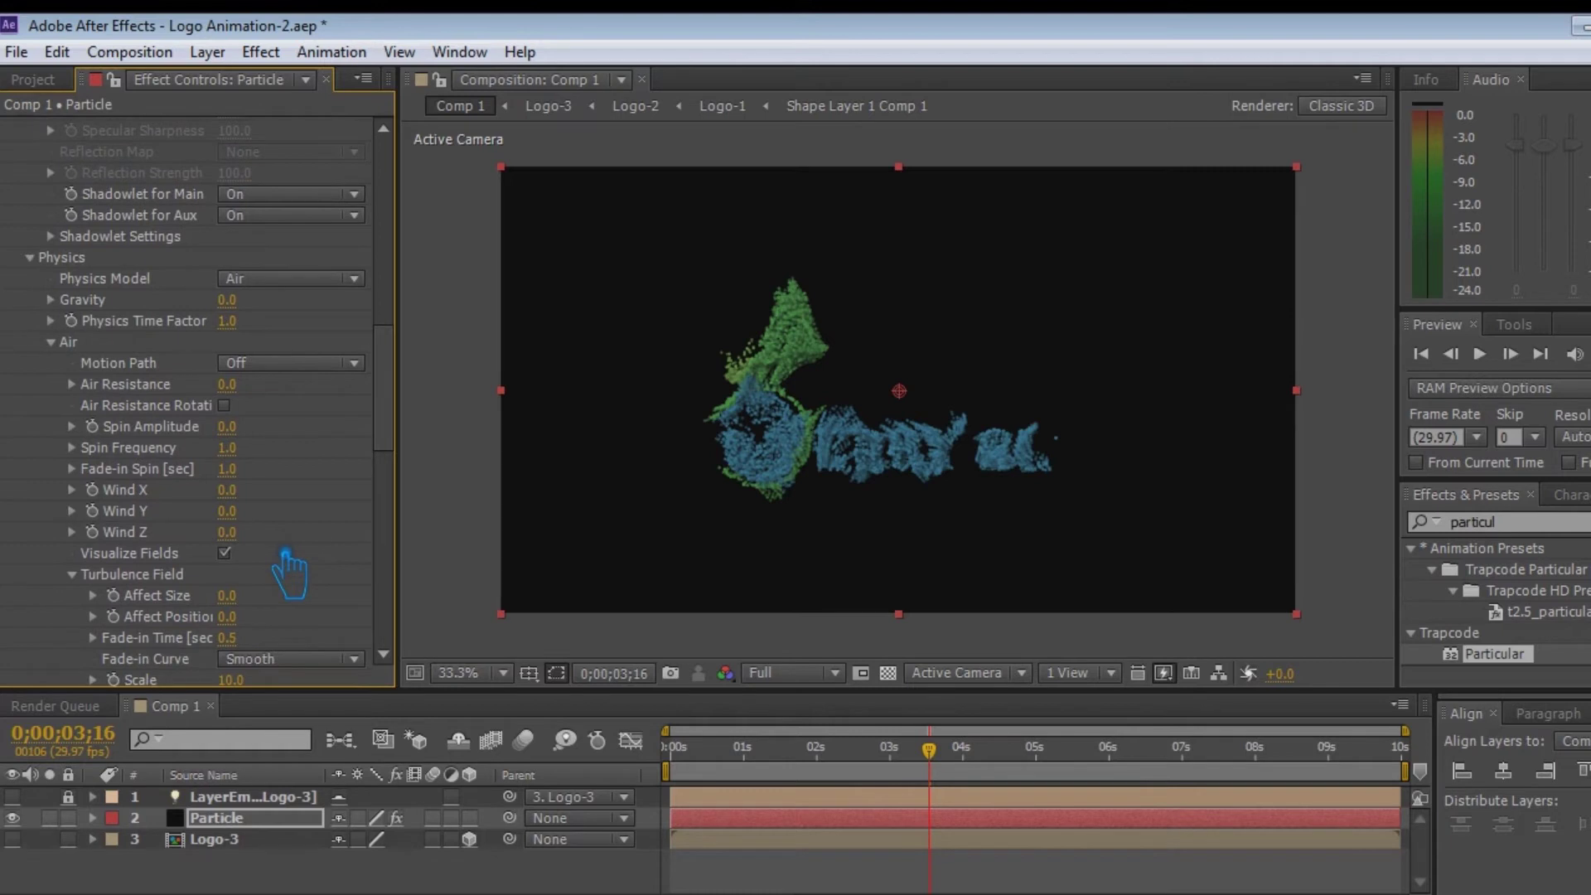
scroll(313, 551, "down", 6)
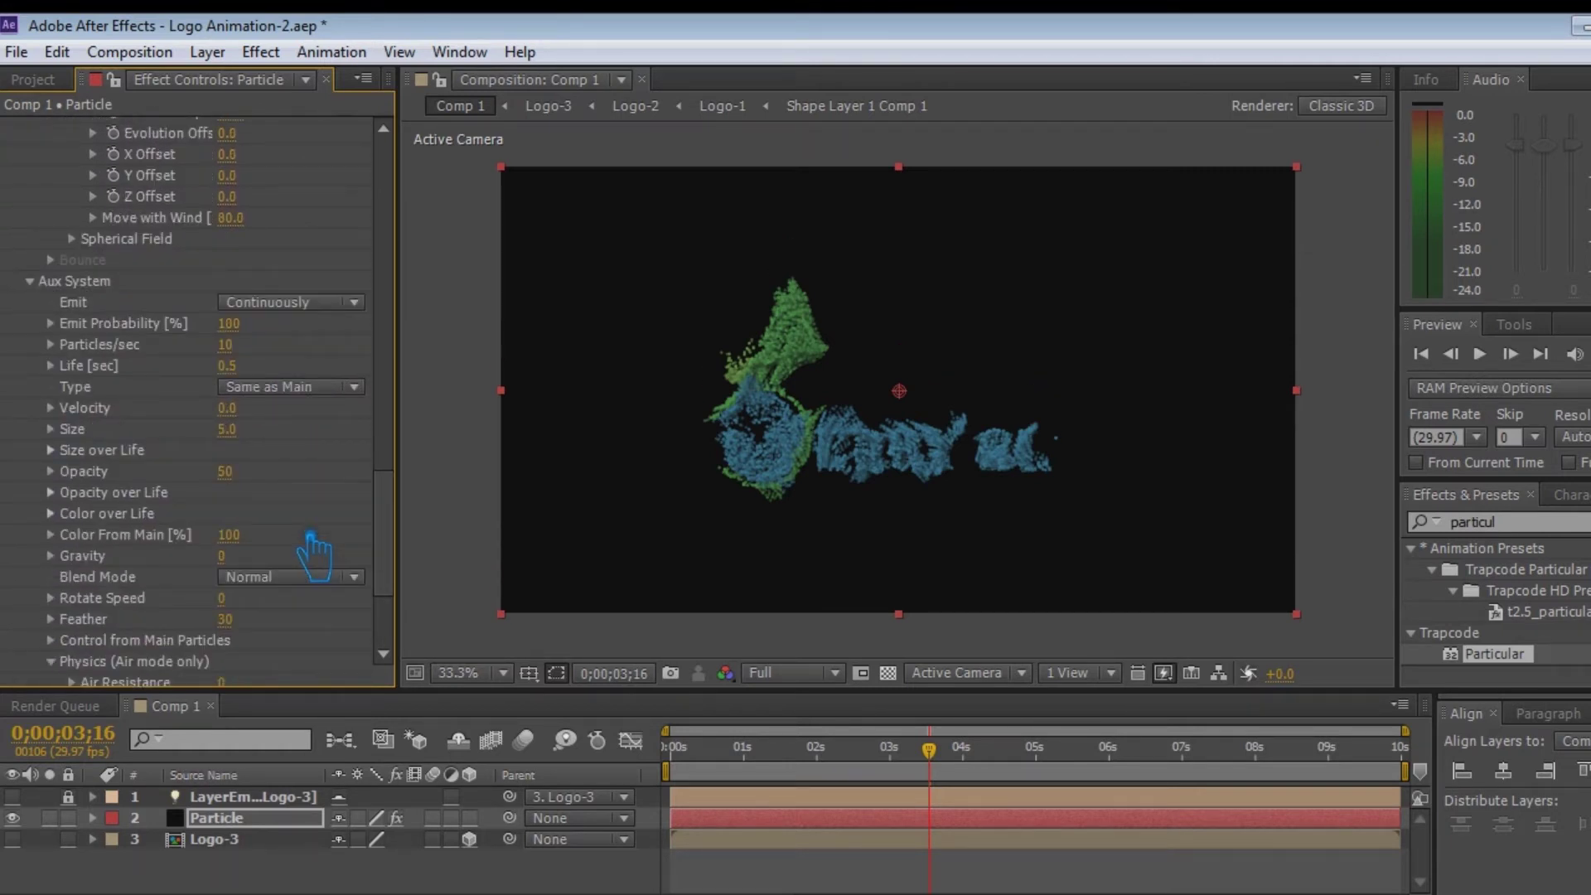
scroll(313, 554, "down", 5)
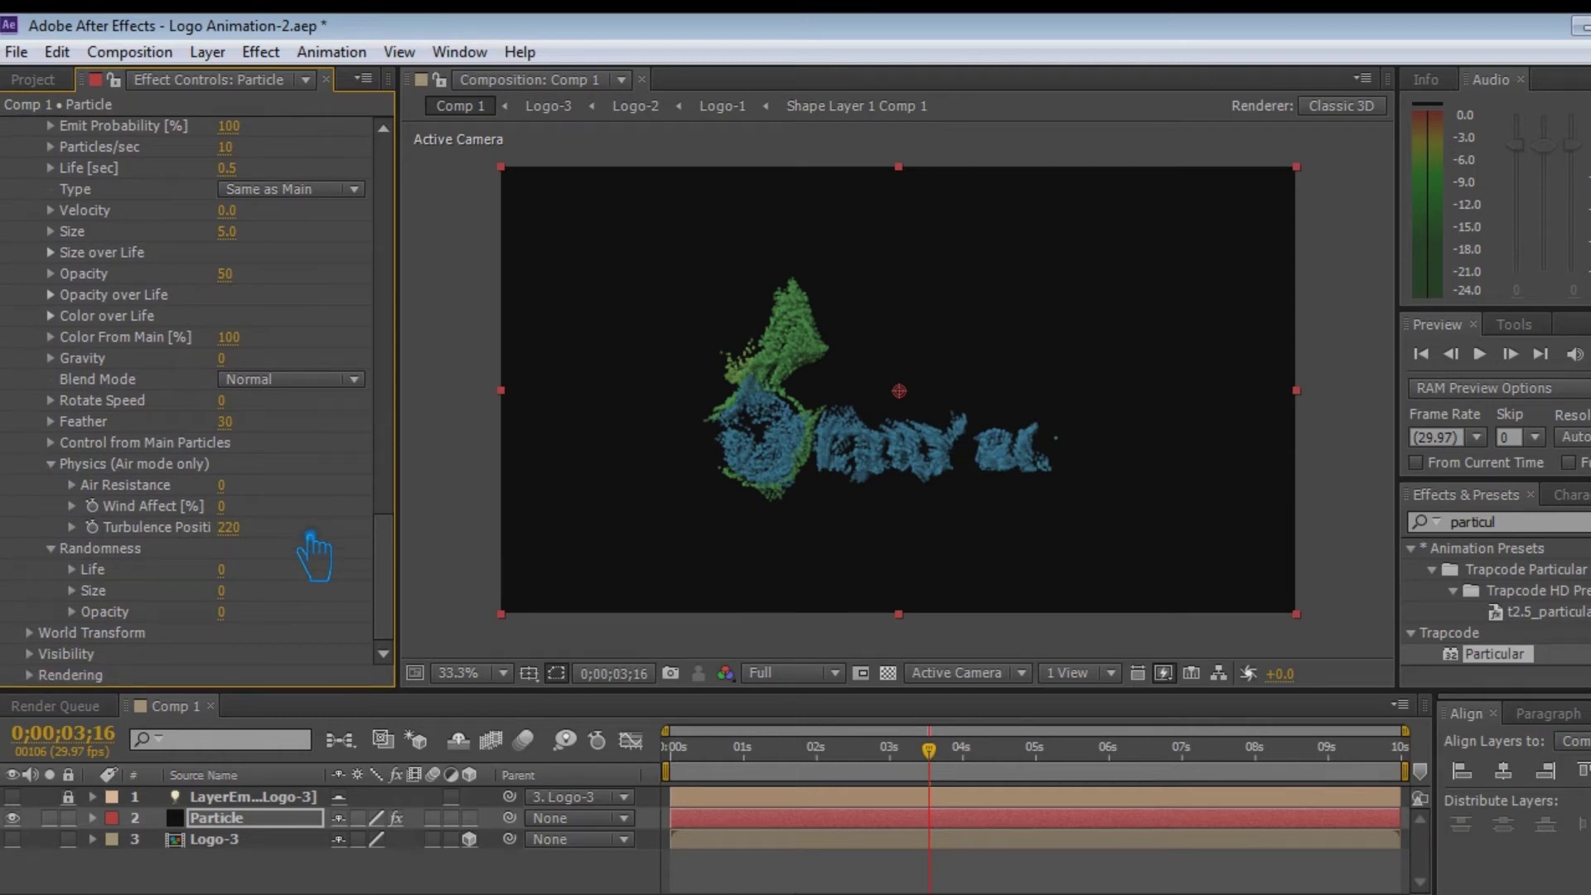
key("ctrl+s")
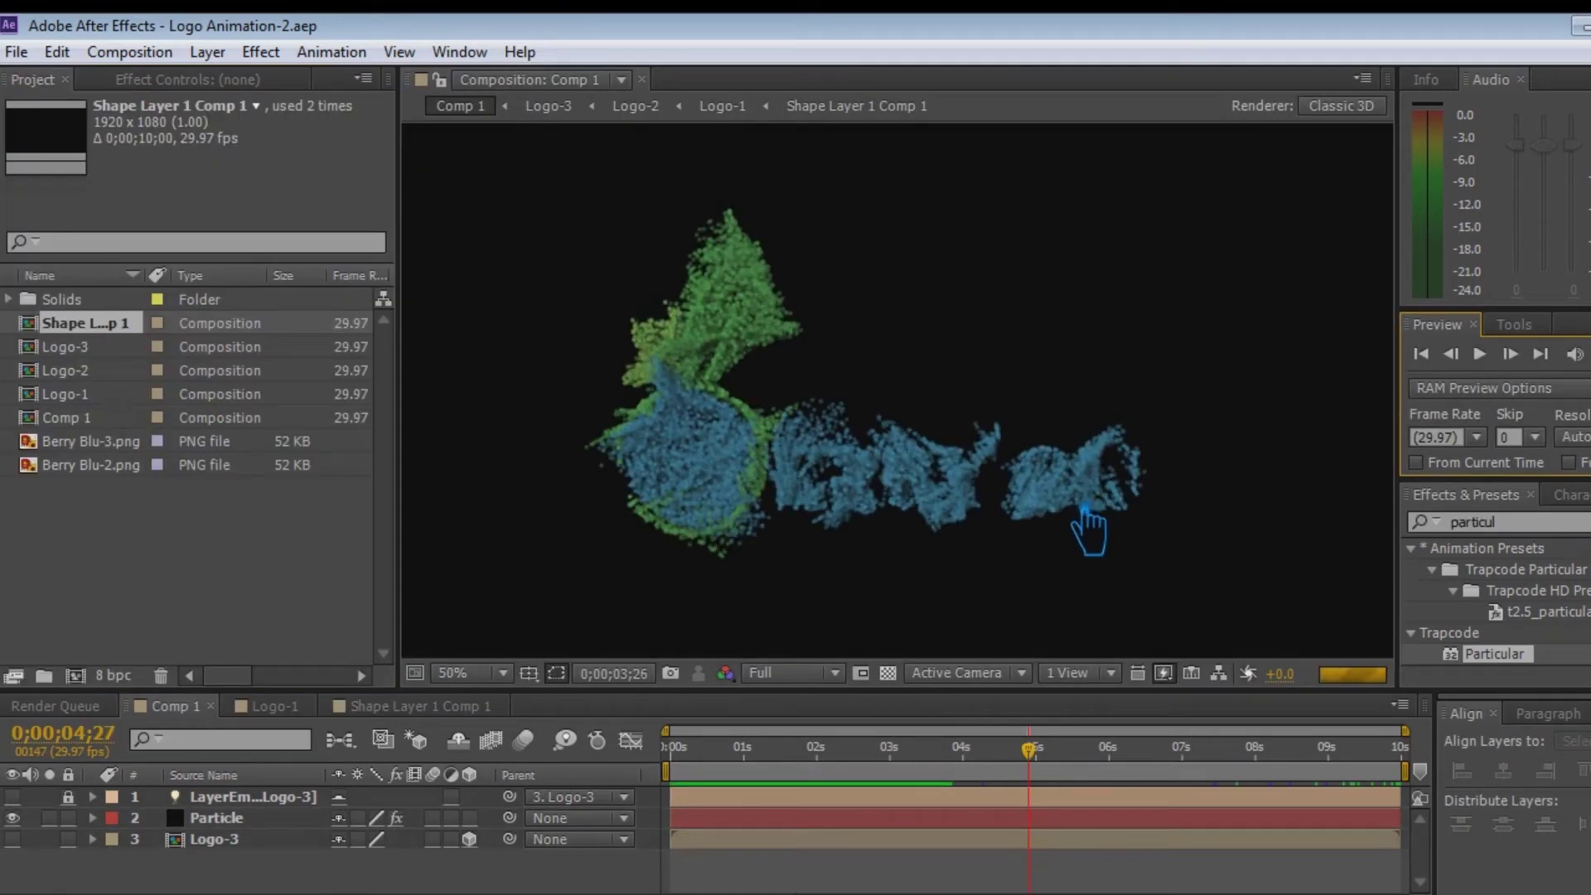
key("space")
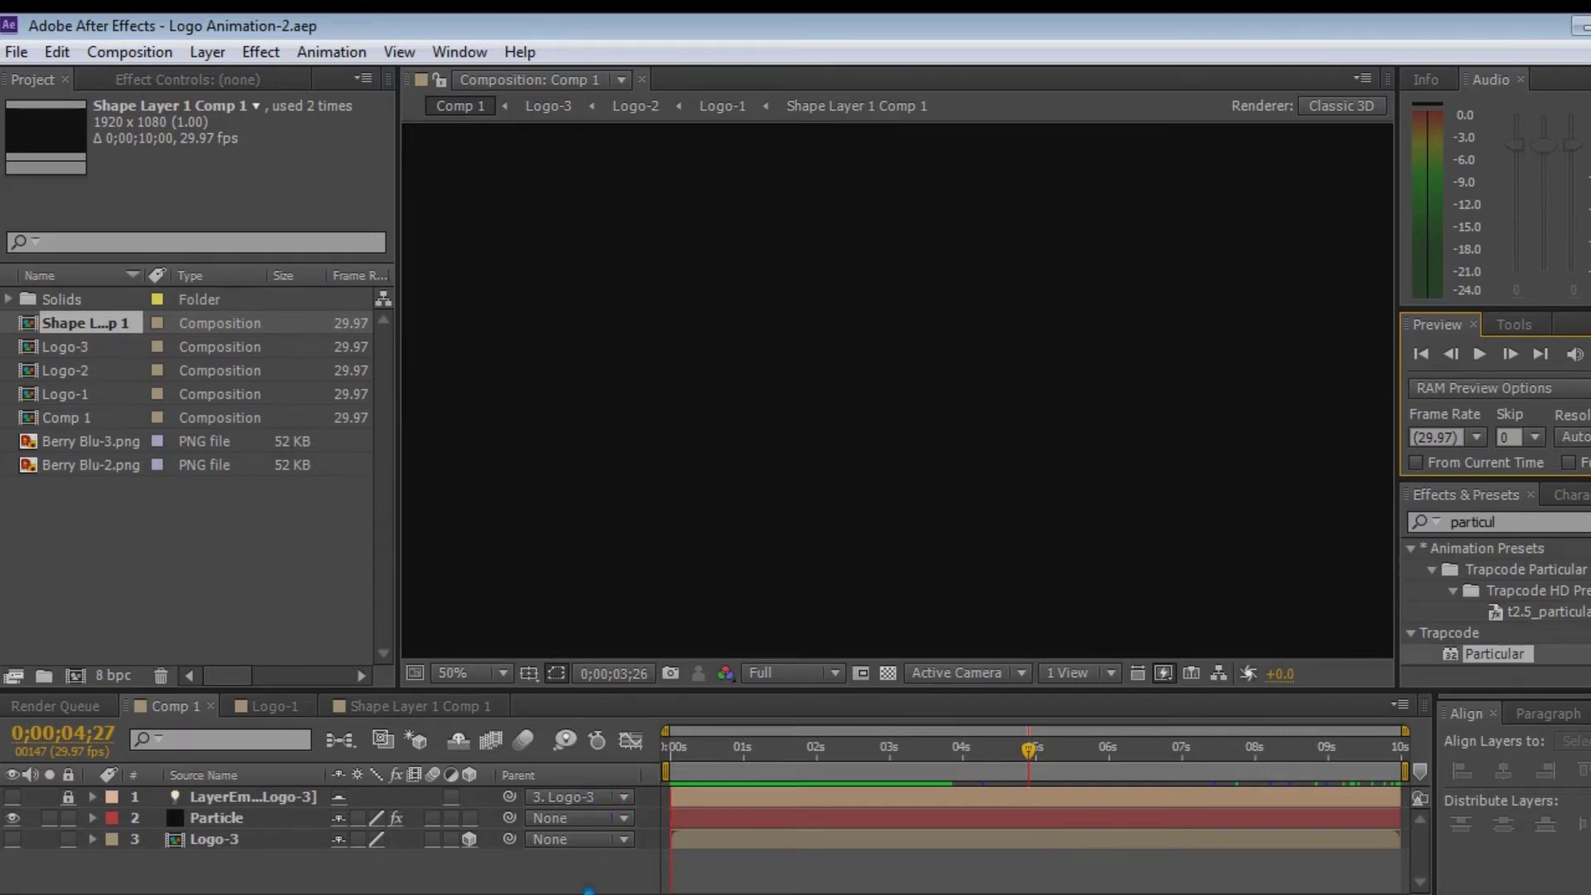
Add the Logo-1 composition to Comp 1 directly below the Particle layer and run a RAM preview
left_click(215, 818)
left_click_drag(112, 393, 256, 832)
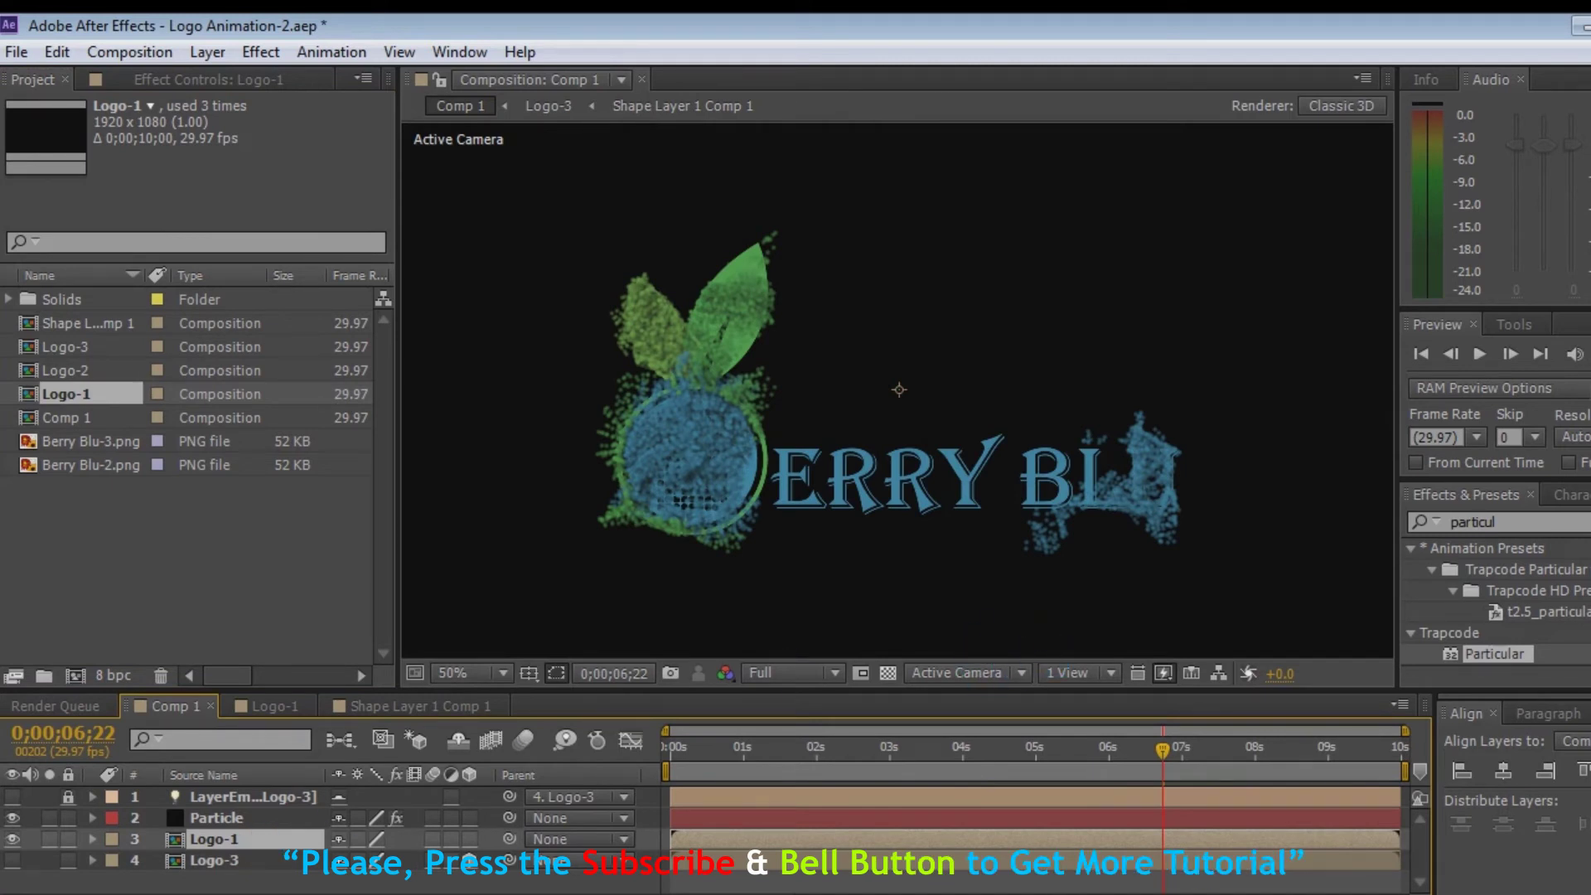
key("KP_0")
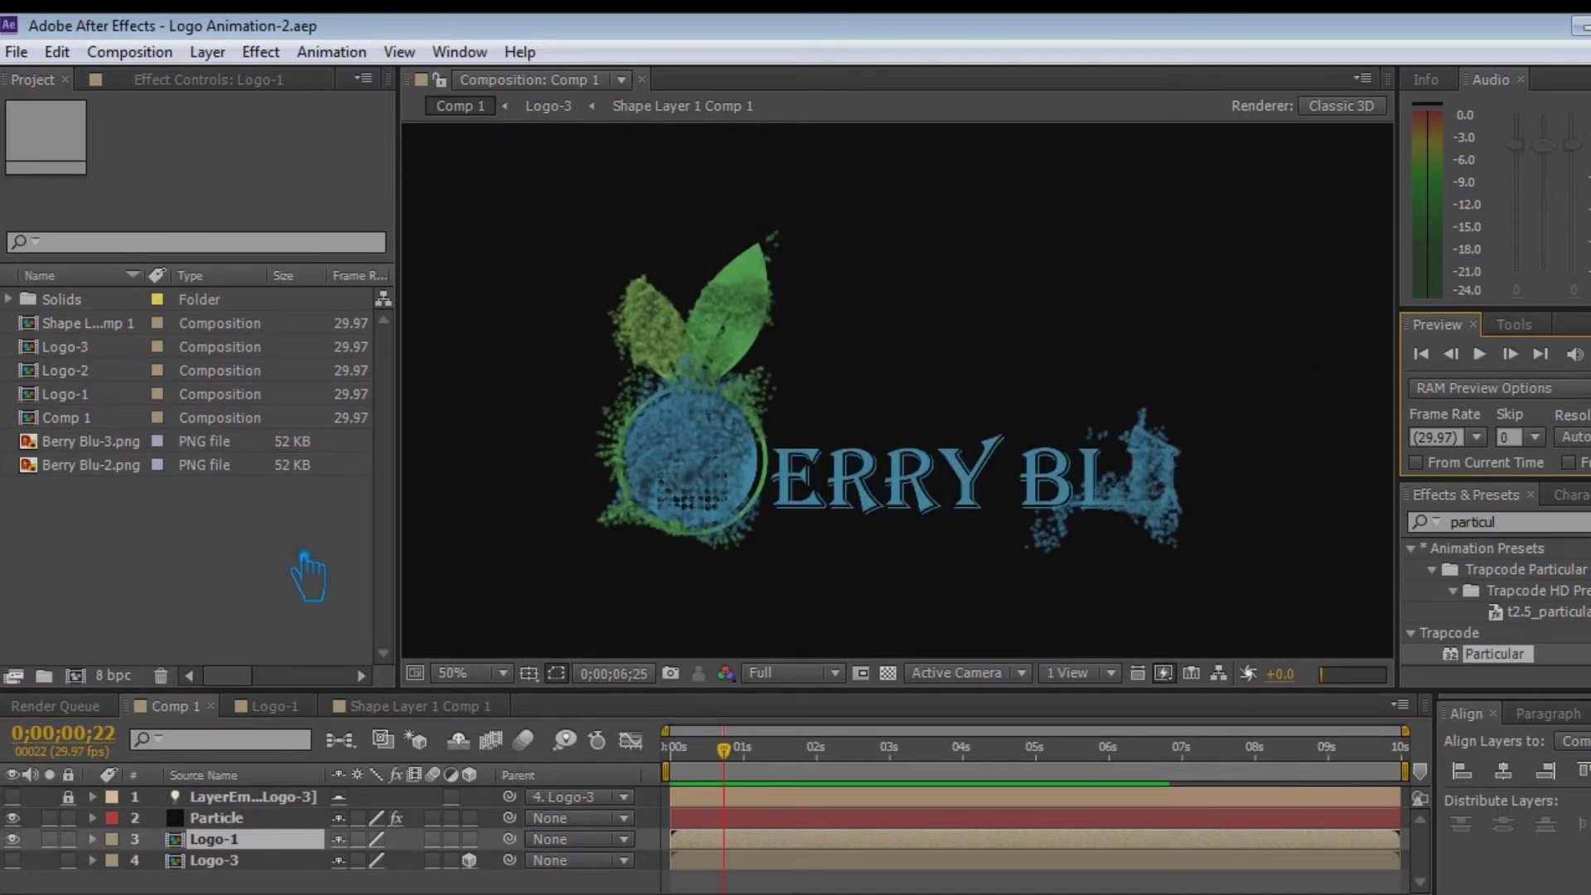